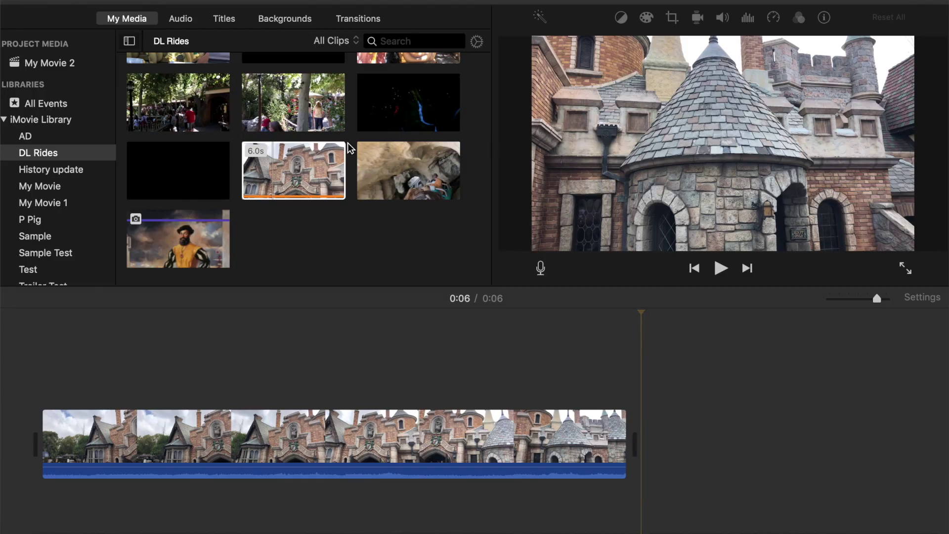
pyautogui.scroll(10, 349, 147)
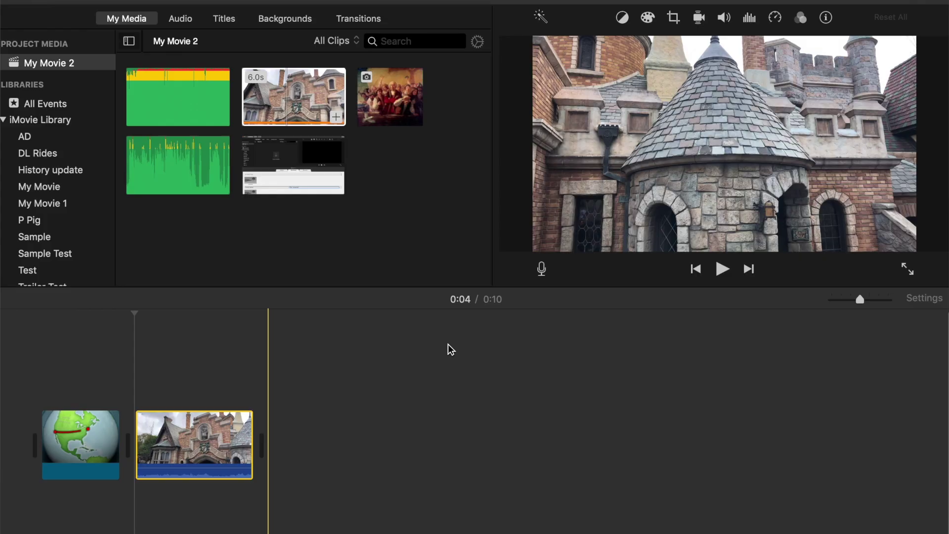
pyautogui.rightClick(181, 438)
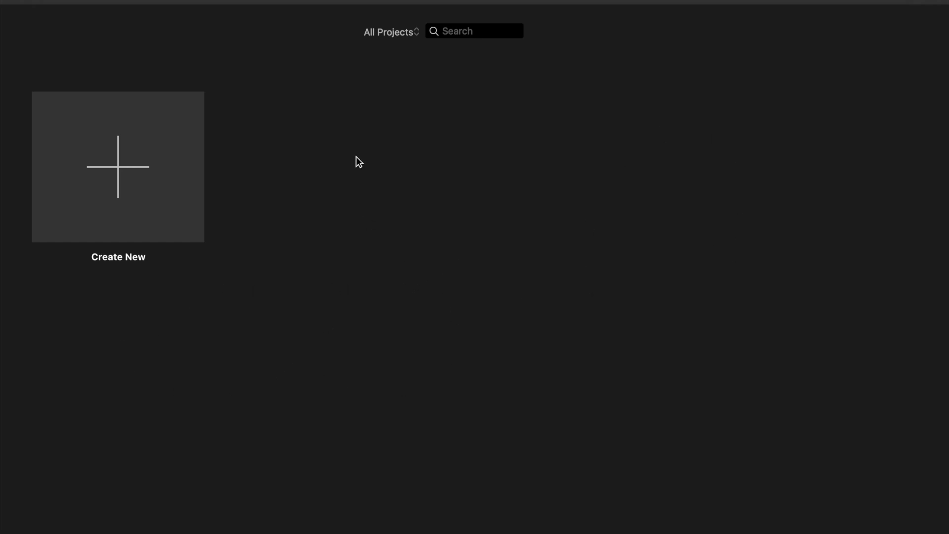
# - Create a new movie project rather than a trailer
pyautogui.click(455, 1)
pyautogui.click(116, 171)
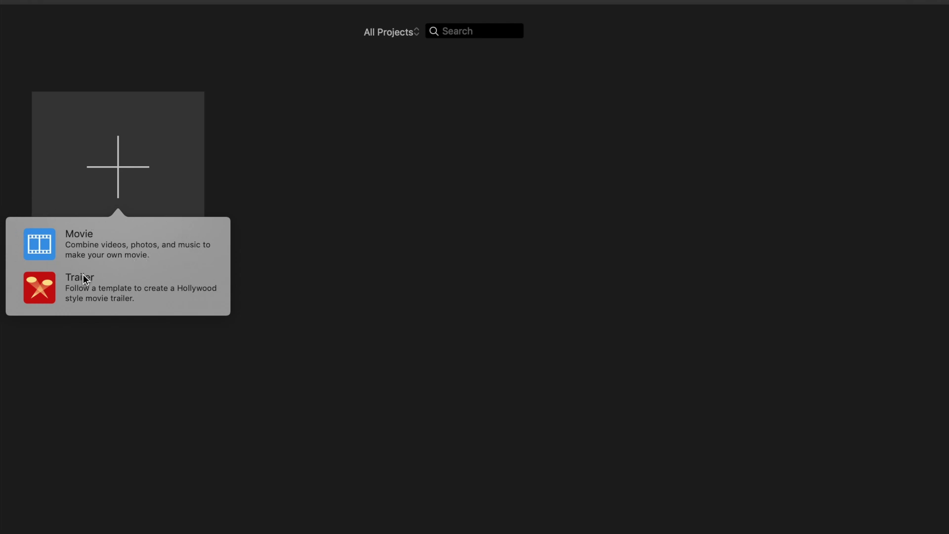
pyautogui.click(126, 171)
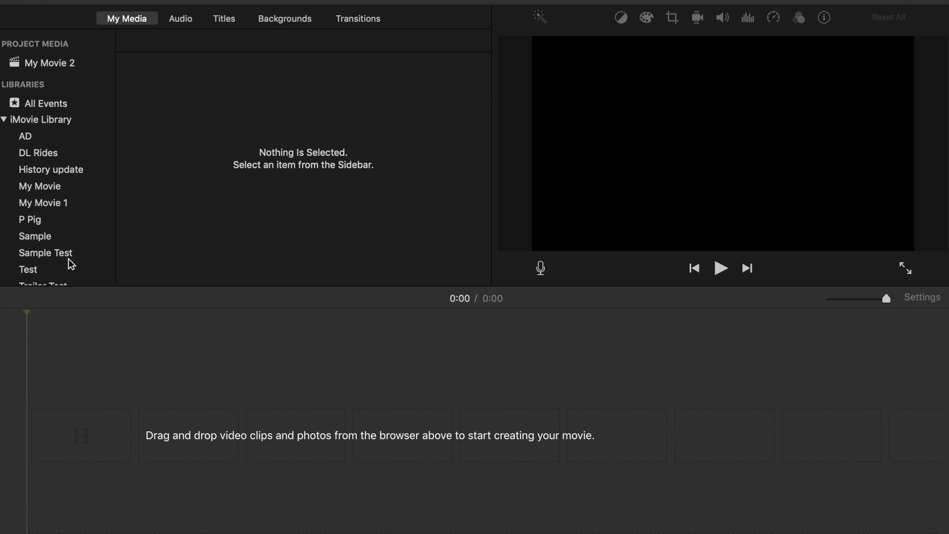
# - Look through the media in the DL Rides, History update and AD events, then the media of My Movie 2
pyautogui.click(53, 153)
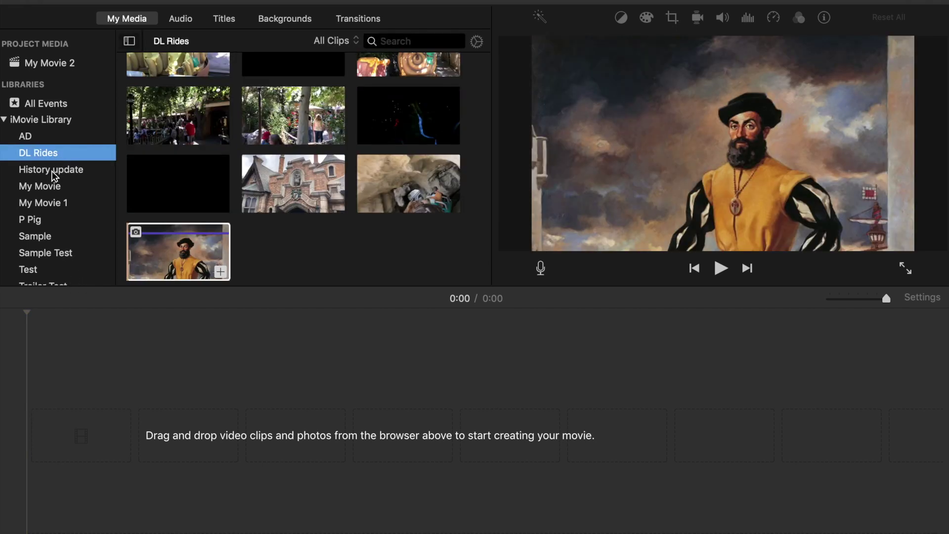
pyautogui.click(52, 169)
pyautogui.press('Down')
pyautogui.click(50, 136)
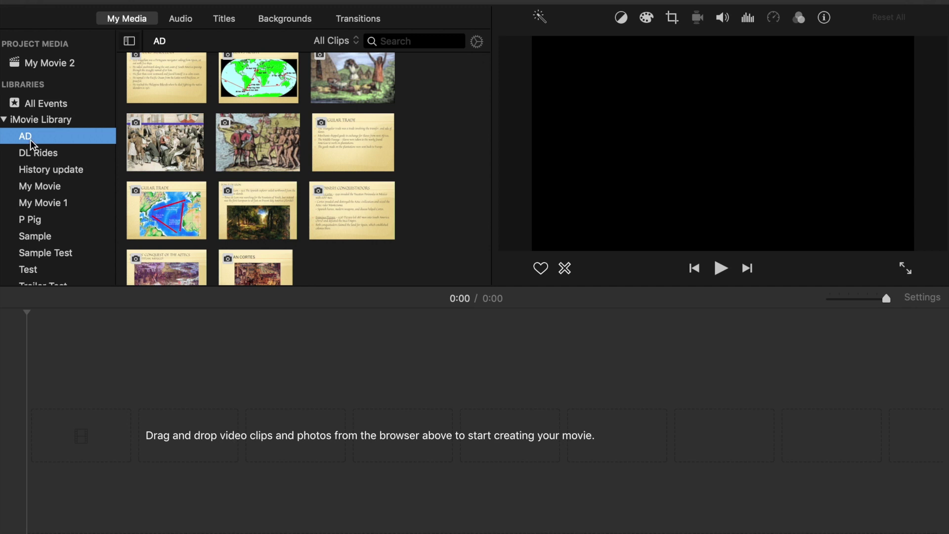
pyautogui.click(54, 64)
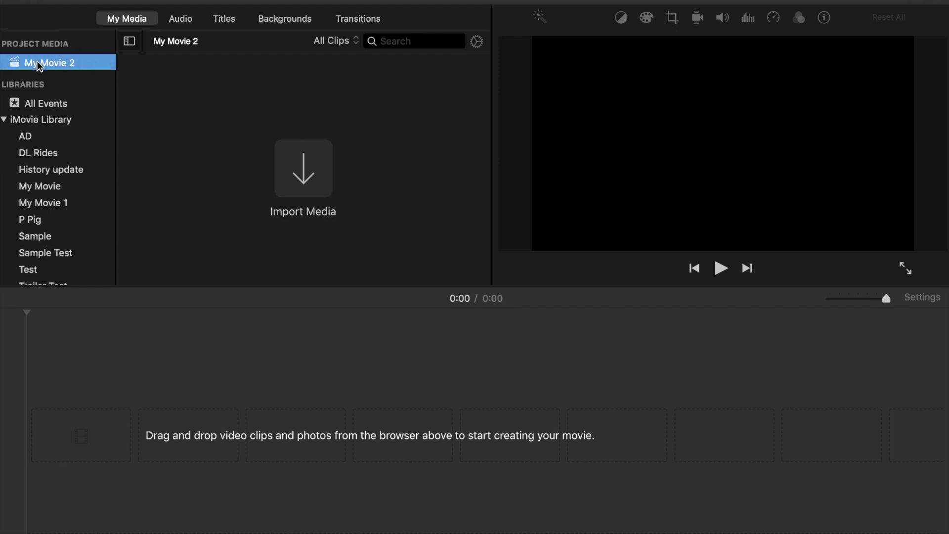
# - Examine the audio sources and show the Theme Music tracks among the sound effects
pyautogui.click(178, 21)
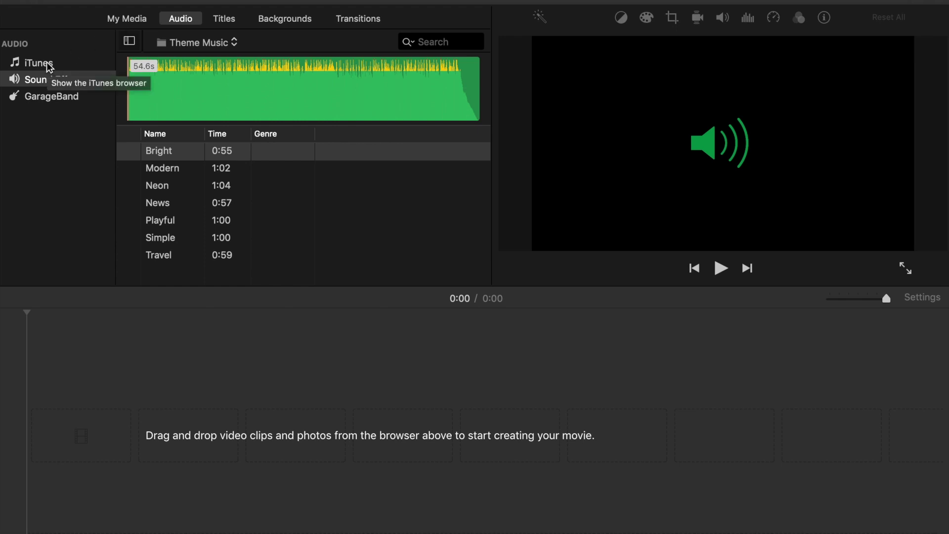
pyautogui.click(53, 81)
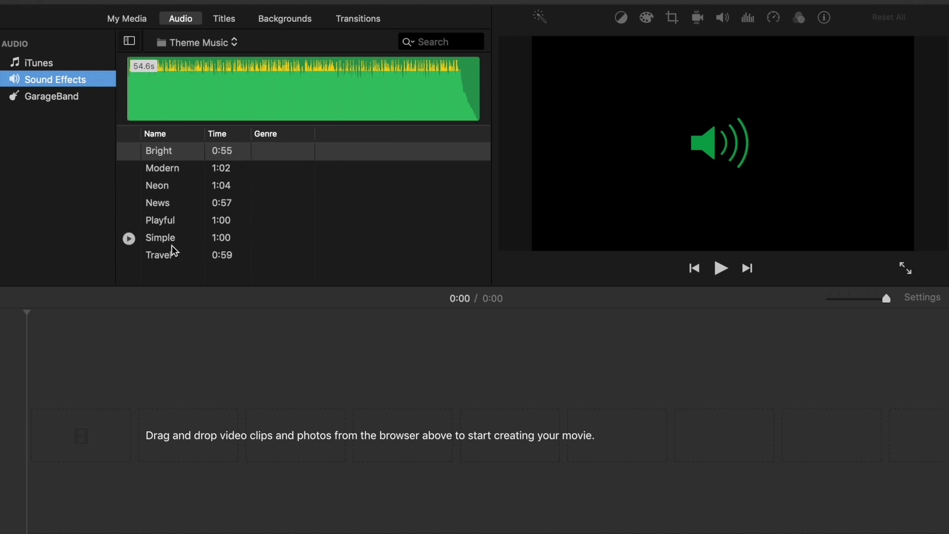
# - Browse the available title styles and select the Gravity title to examine it
pyautogui.click(227, 20)
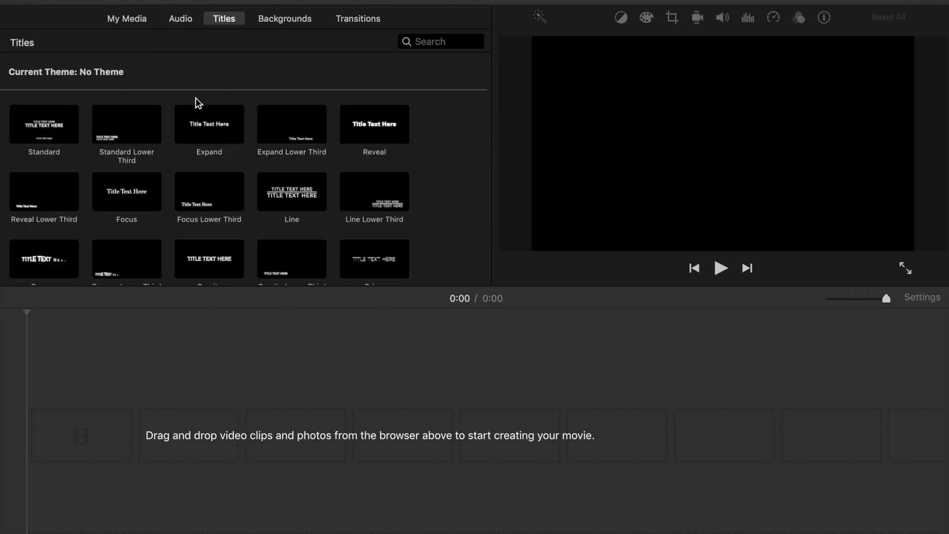
pyautogui.scroll(-10, 149, 161)
pyautogui.scroll(-3, 148, 160)
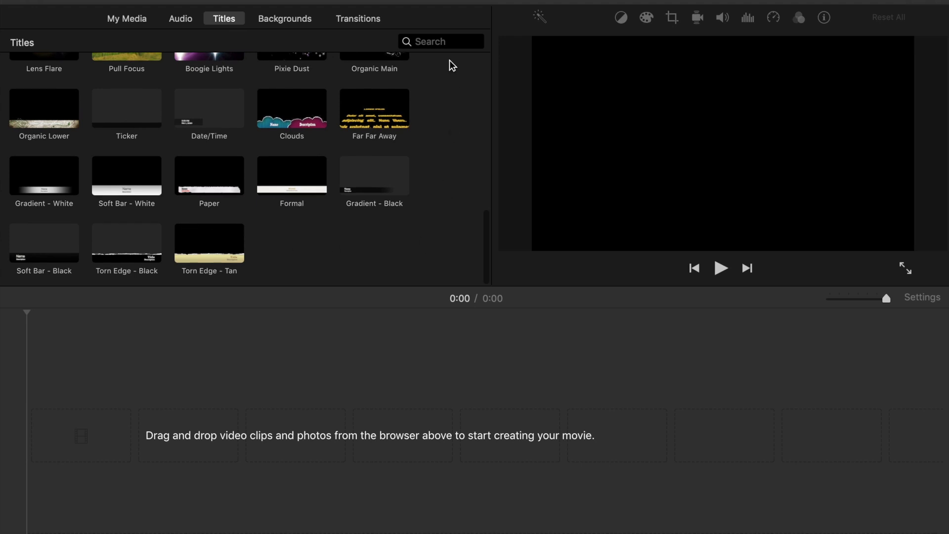
pyautogui.scroll(15, 450, 62)
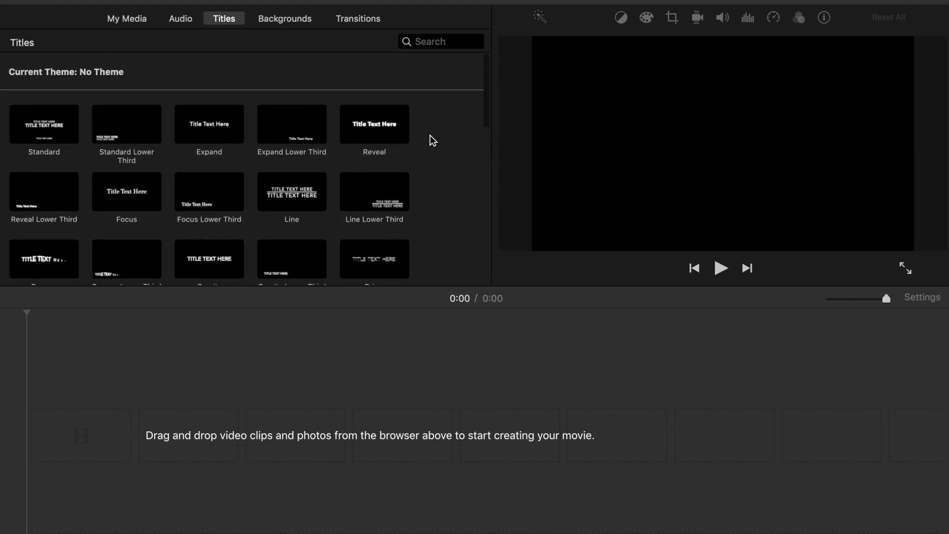
pyautogui.scroll(-3, 423, 192)
pyautogui.click(397, 176)
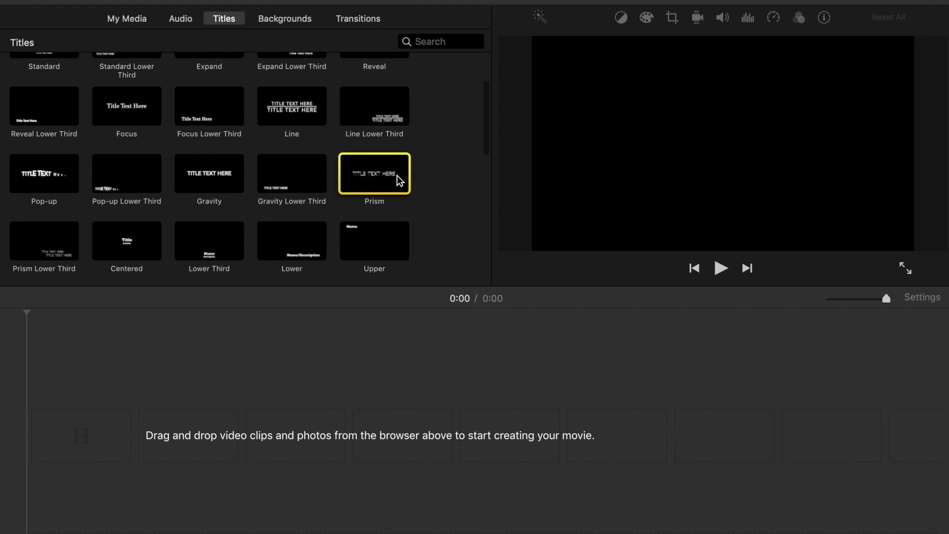
pyautogui.click(379, 244)
pyautogui.click(218, 177)
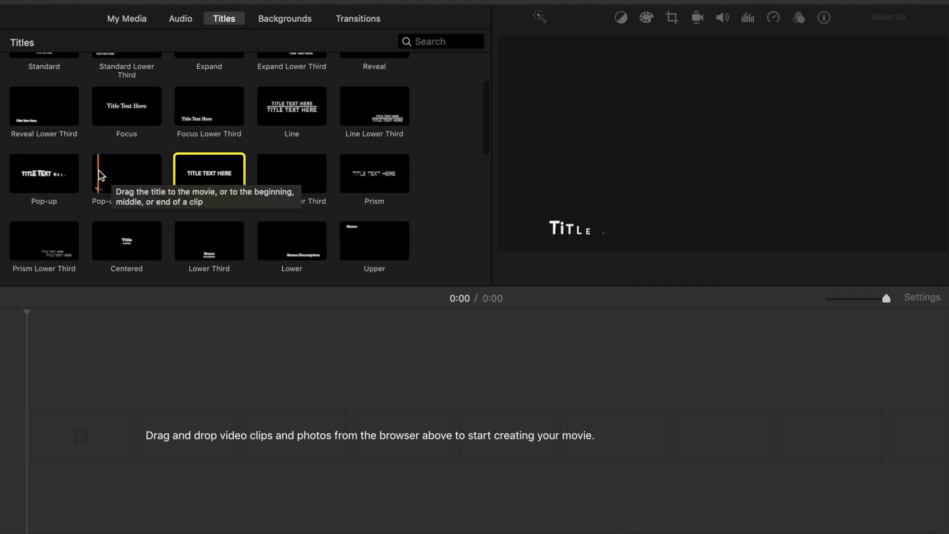
# - Examine the remaining title styles and preview animated ones such as Scrolling Credits and Zoom
pyautogui.scroll(-3, 259, 189)
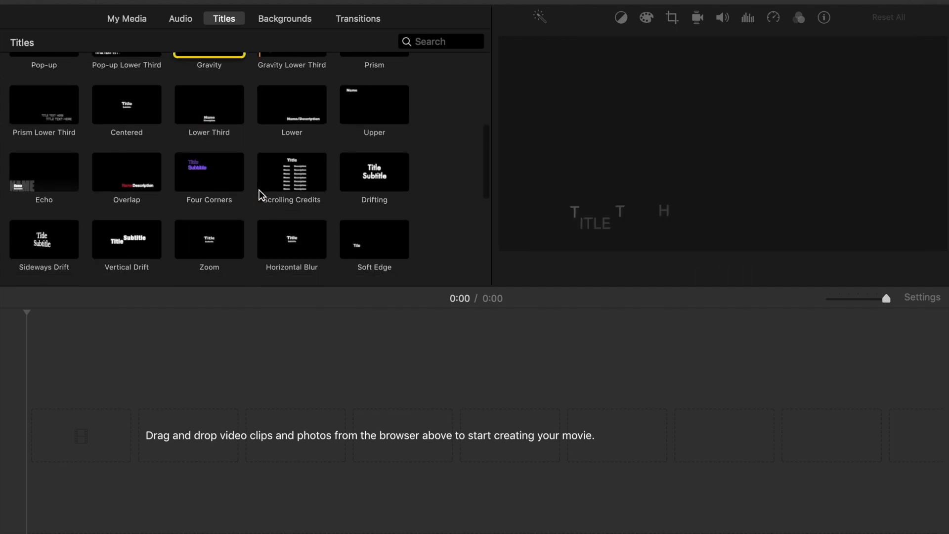
pyautogui.scroll(5, 259, 190)
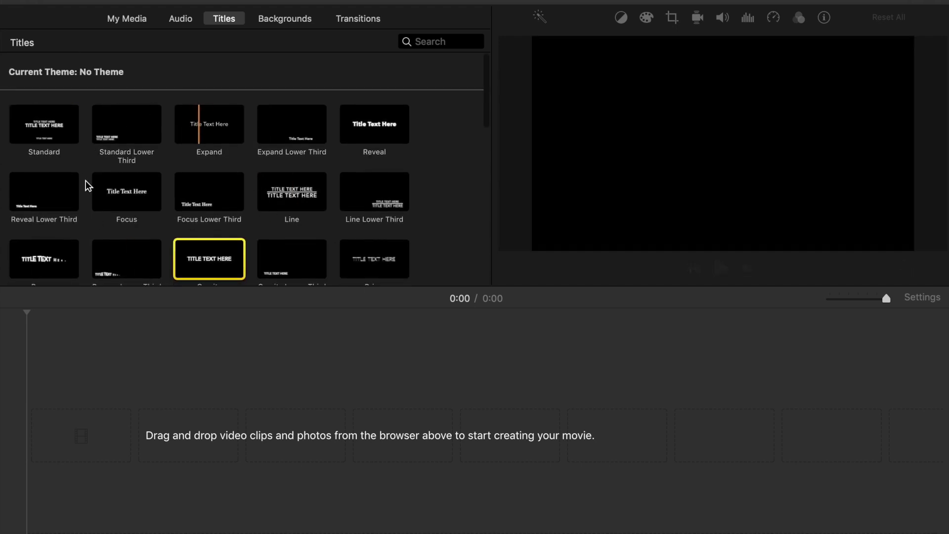
pyautogui.scroll(-3, 275, 216)
pyautogui.scroll(-1, 274, 216)
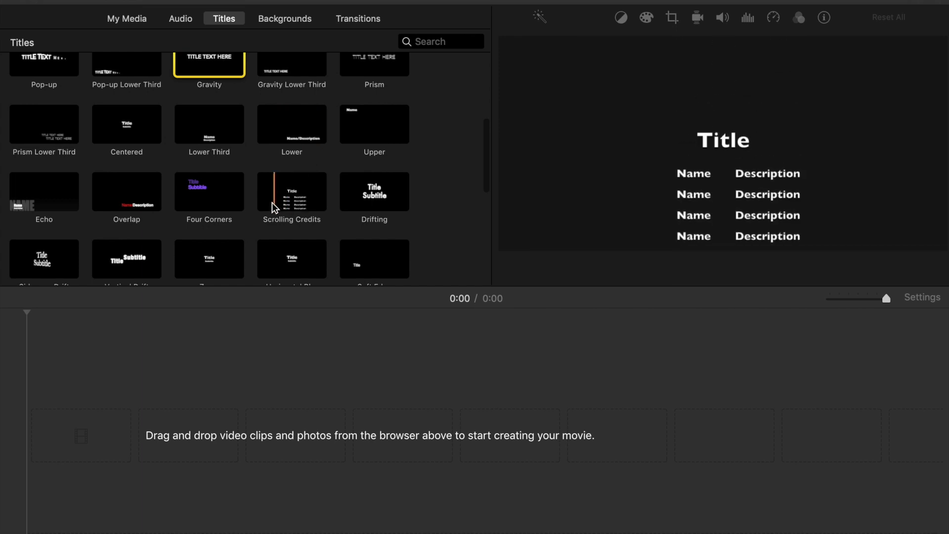
pyautogui.scroll(-5, 306, 202)
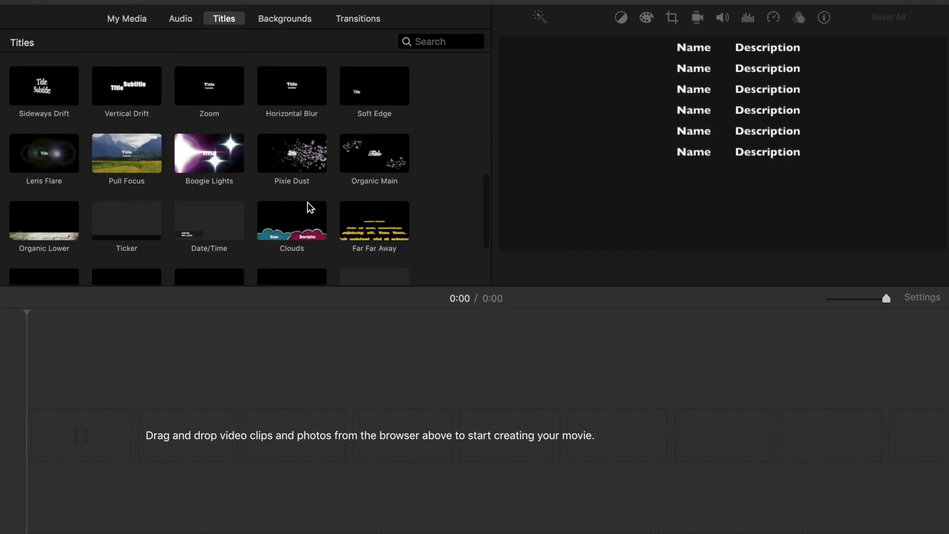
pyautogui.scroll(8, 307, 202)
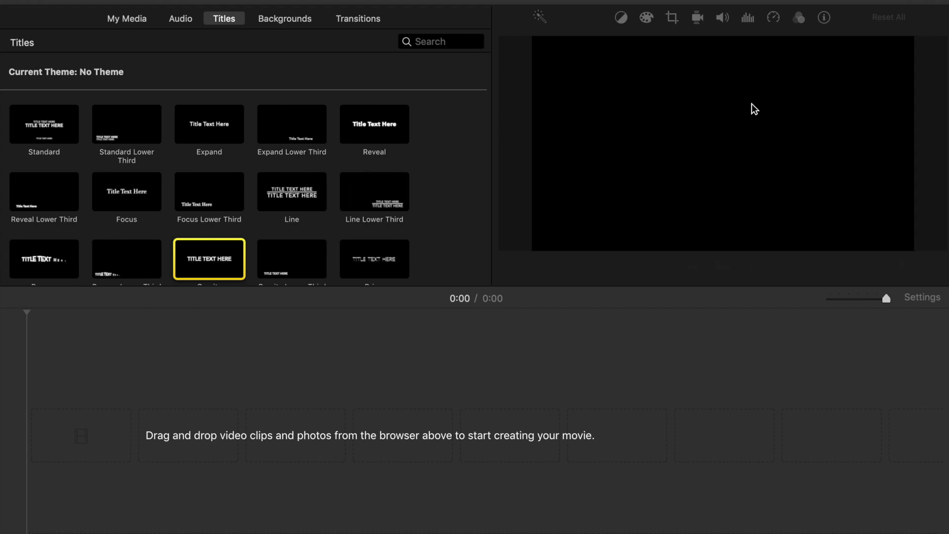
pyautogui.scroll(-5, 218, 229)
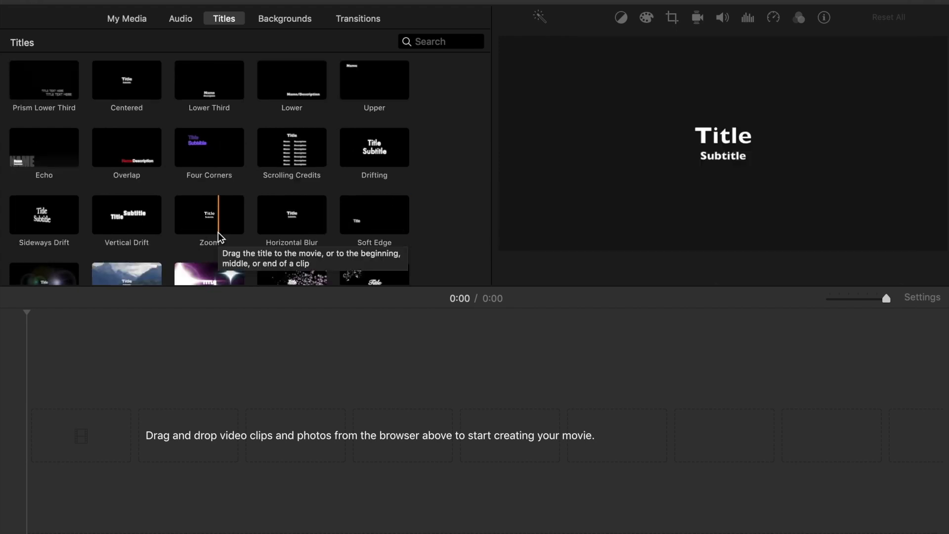
pyautogui.scroll(-10, 218, 237)
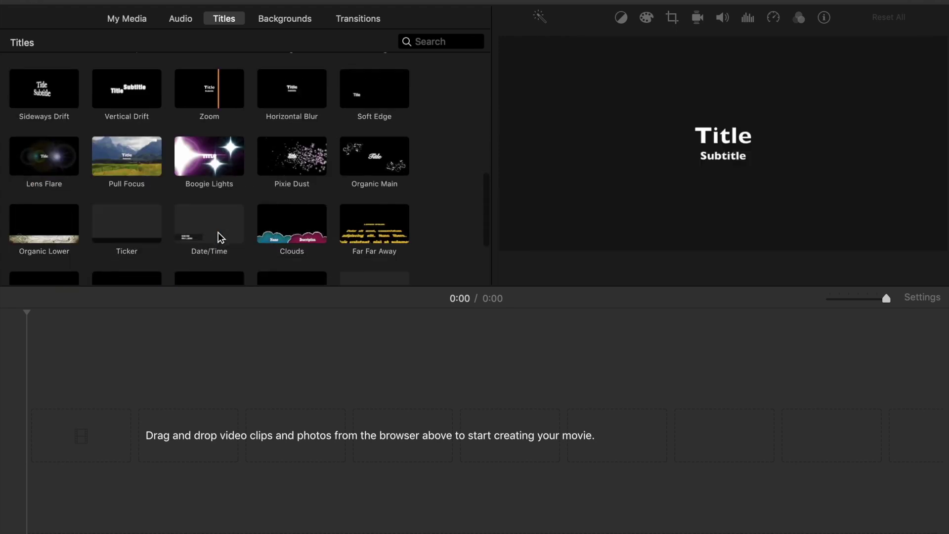
pyautogui.scroll(7, 219, 237)
pyautogui.scroll(-3, 218, 238)
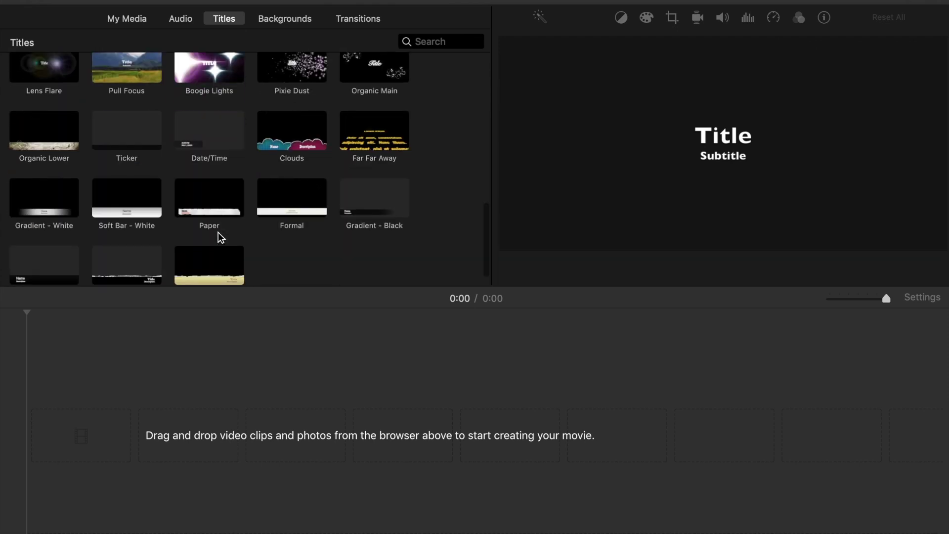
pyautogui.scroll(1, 239, 131)
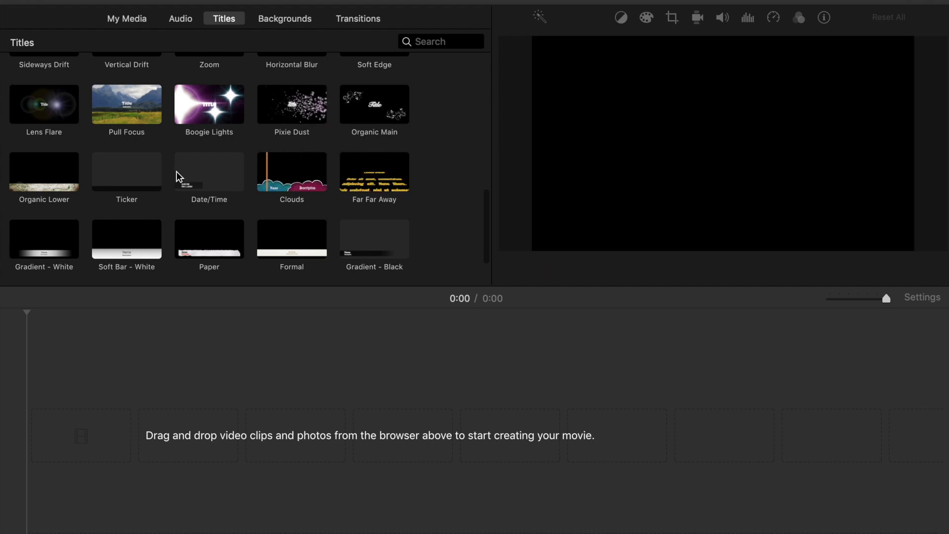
pyautogui.scroll(-2, 105, 170)
pyautogui.scroll(15, 107, 173)
pyautogui.scroll(-2, 108, 170)
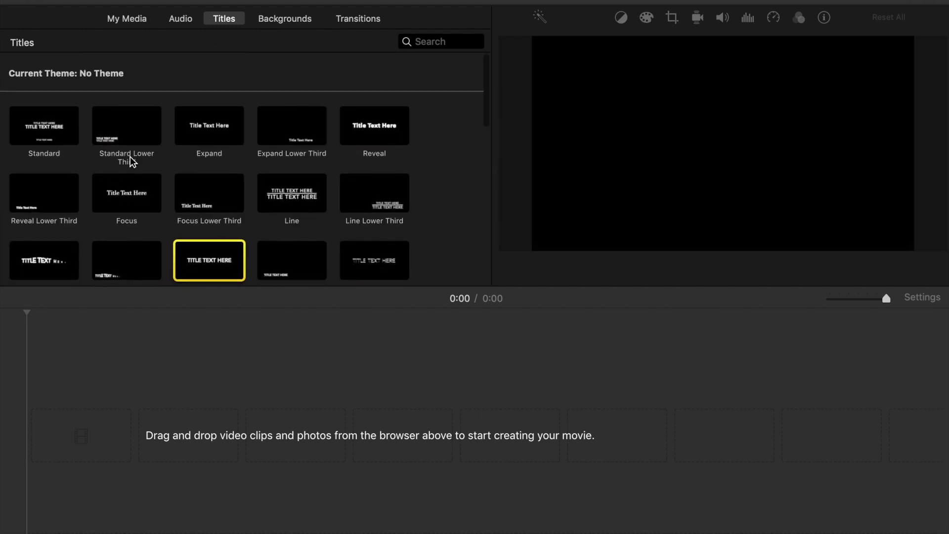
# - Browse the maps and backgrounds collection and select the Watercolor Globe map
pyautogui.click(298, 19)
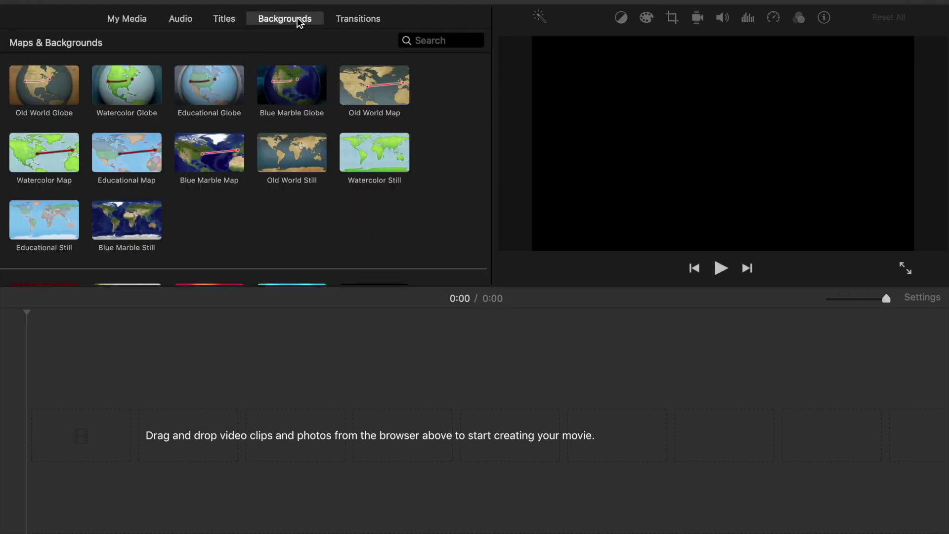
pyautogui.scroll(-5, 183, 152)
pyautogui.scroll(10, 183, 149)
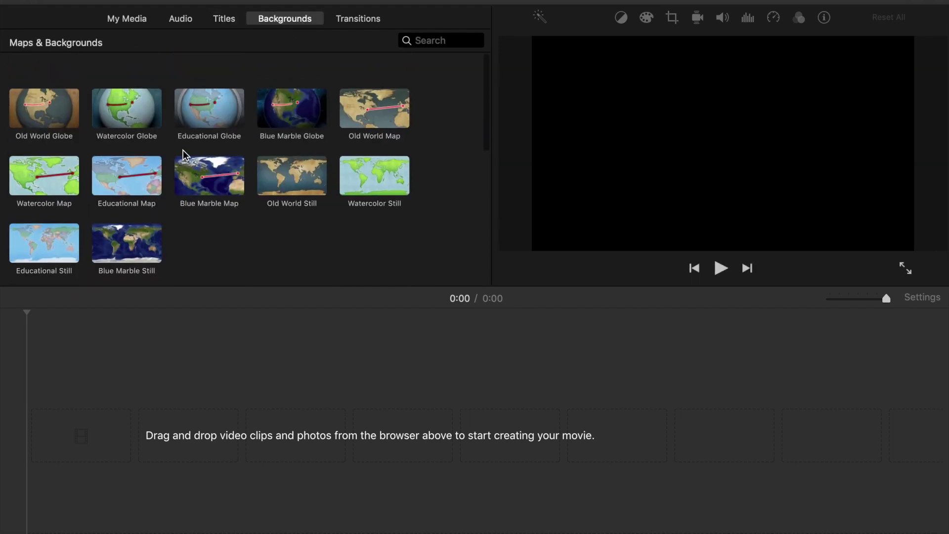
pyautogui.scroll(-10, 331, 218)
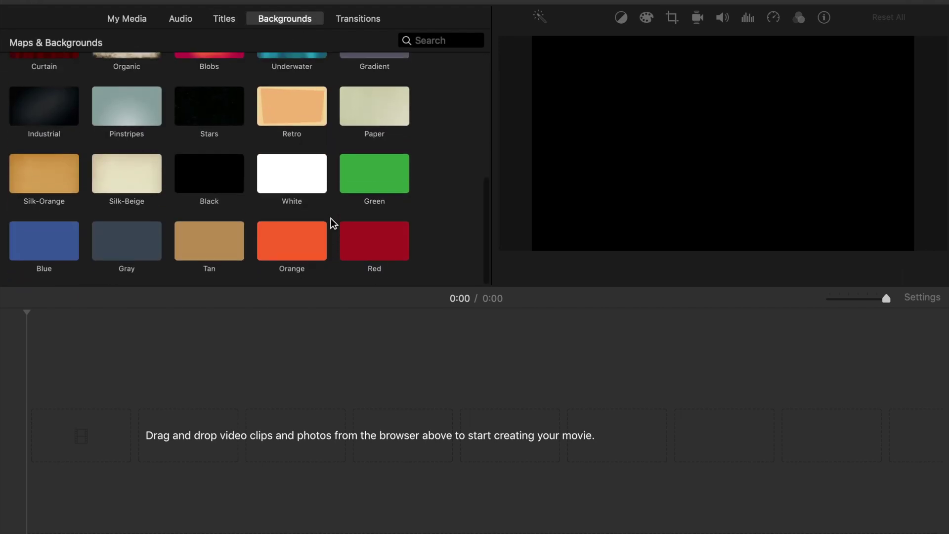
pyautogui.scroll(10, 331, 218)
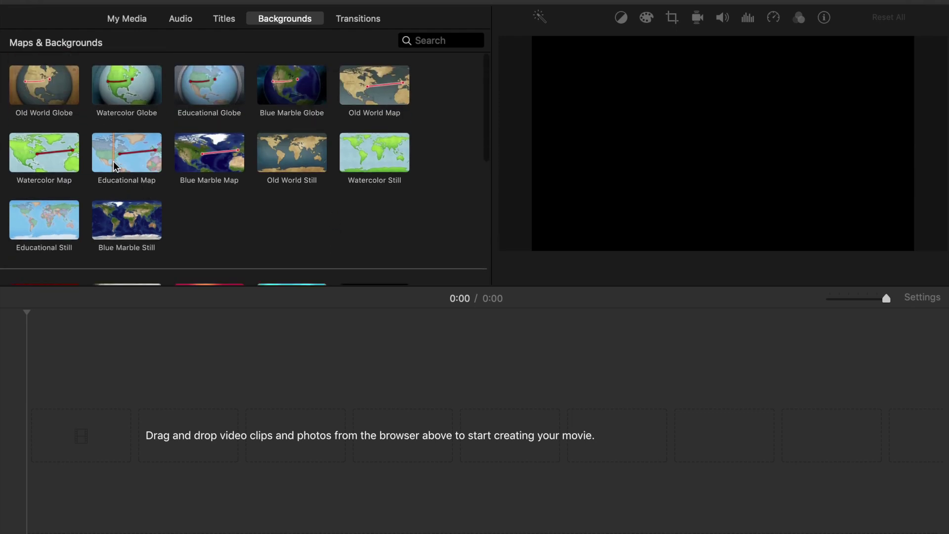
pyautogui.scroll(-10, 147, 168)
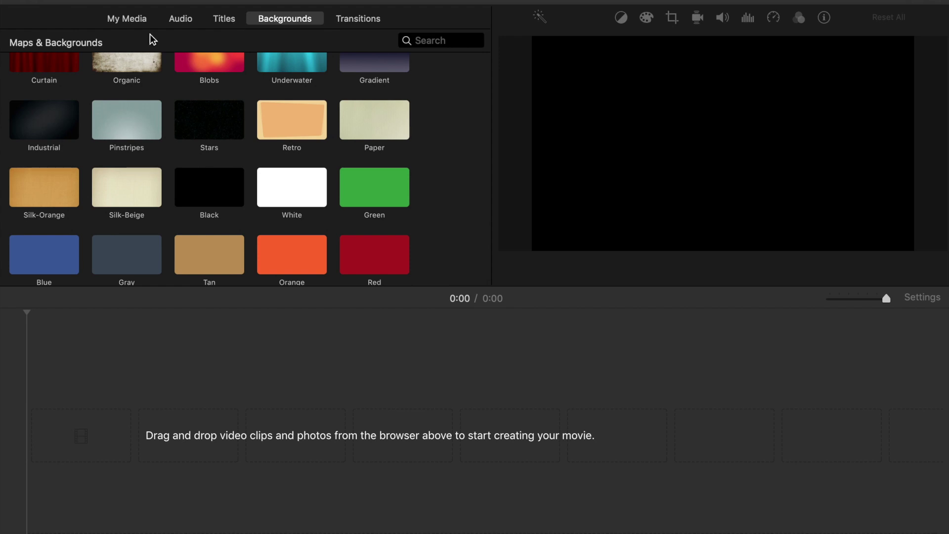
pyautogui.scroll(10, 186, 200)
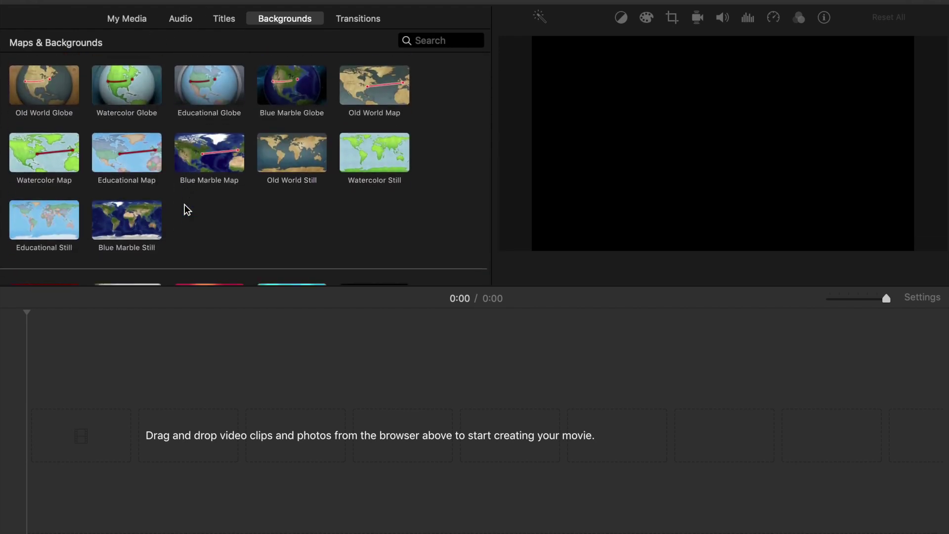
pyautogui.click(126, 96)
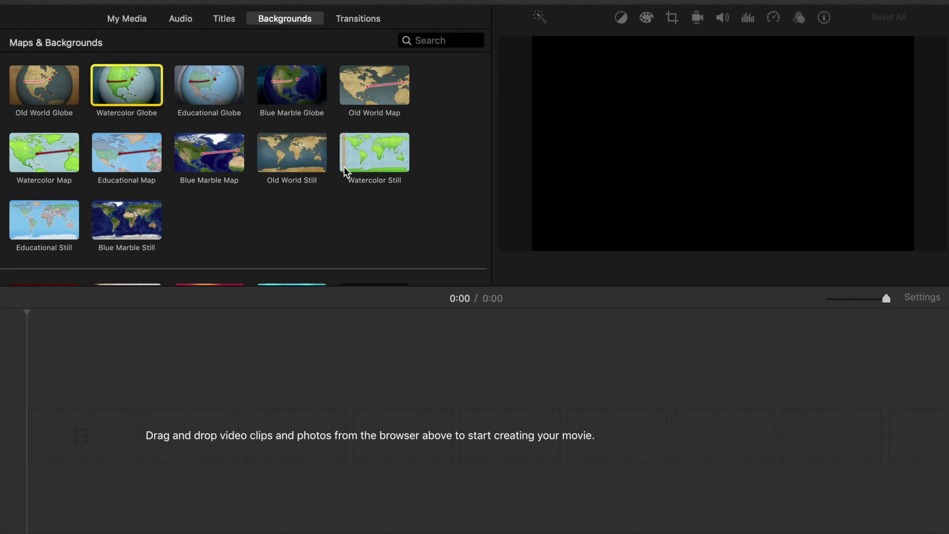
# - Examine the patterned and solid-colour backgrounds below the maps
pyautogui.scroll(-10, 105, 159)
pyautogui.scroll(2, 105, 159)
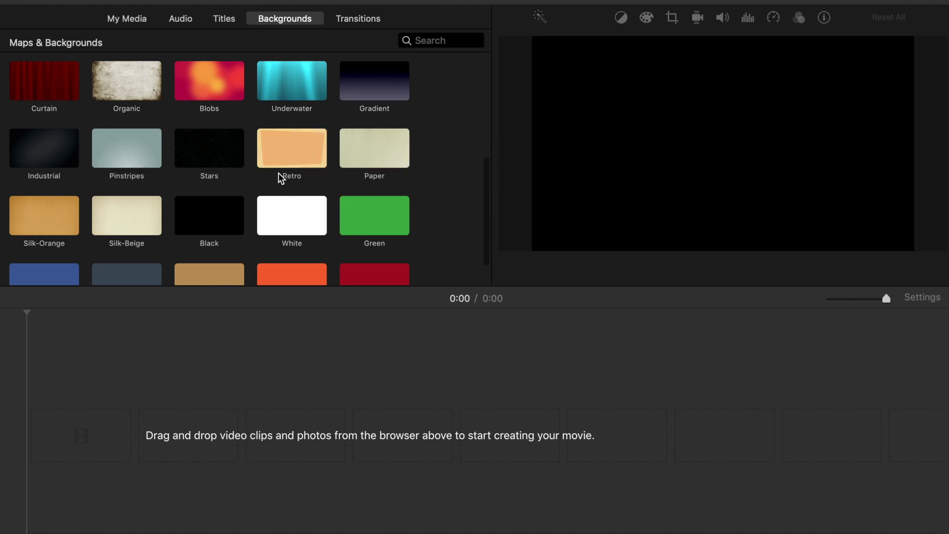
pyautogui.scroll(-2, 278, 173)
pyautogui.scroll(5, 278, 173)
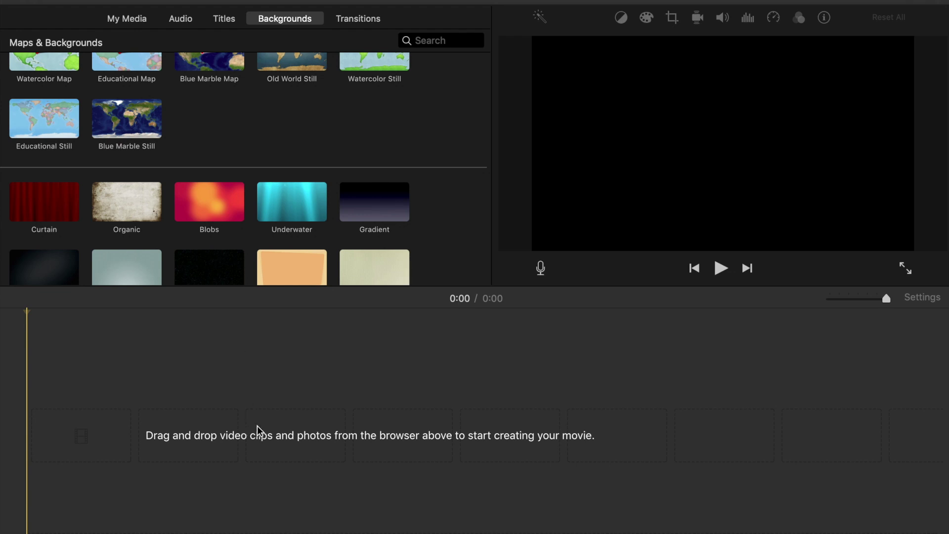
pyautogui.scroll(3, 377, 110)
# - Browse the available transitions, including Cross Dissolve, Fade to White and Spin In
pyautogui.click(355, 16)
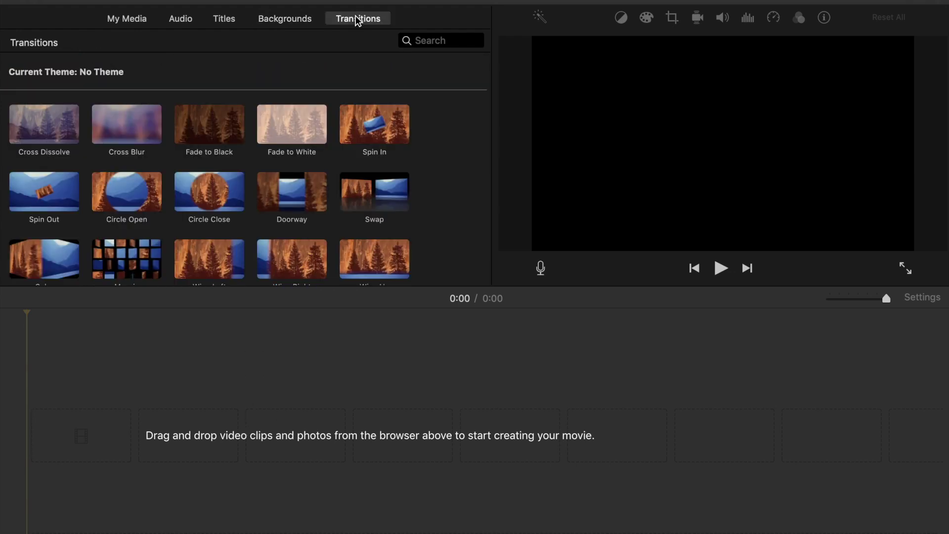
pyautogui.scroll(-4, 262, 161)
pyautogui.scroll(5, 262, 160)
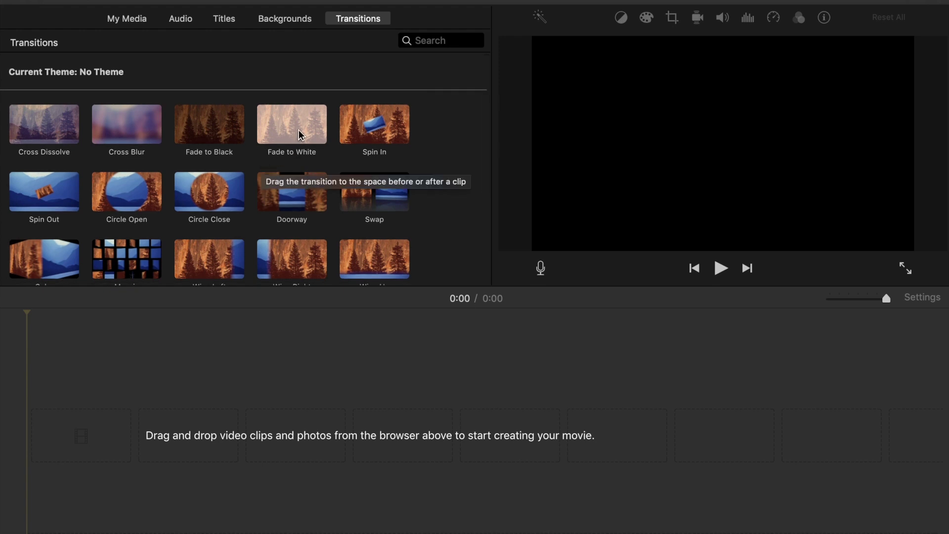
# - Examine the remaining transitions, such as Swap, Cube, Mosaic and Wipe Up
pyautogui.scroll(-3, 386, 197)
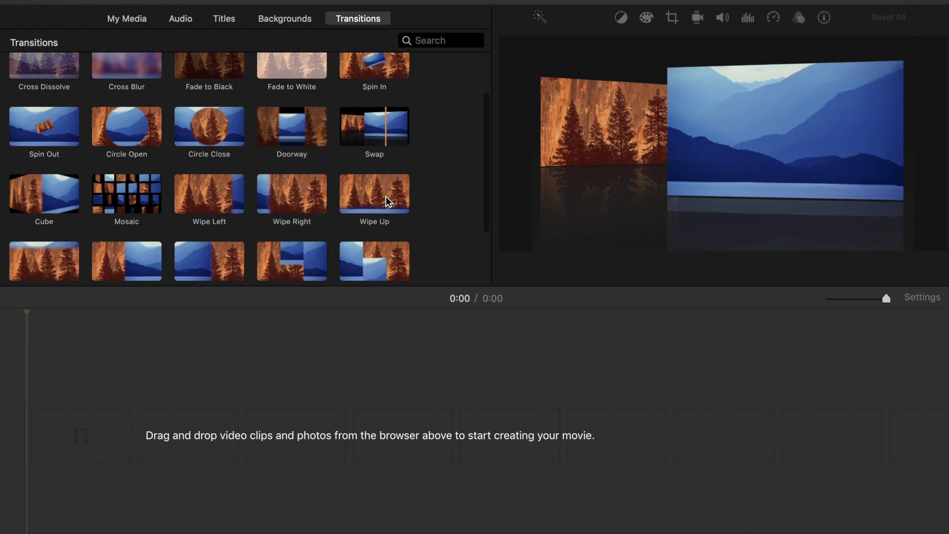
pyautogui.scroll(3, 313, 210)
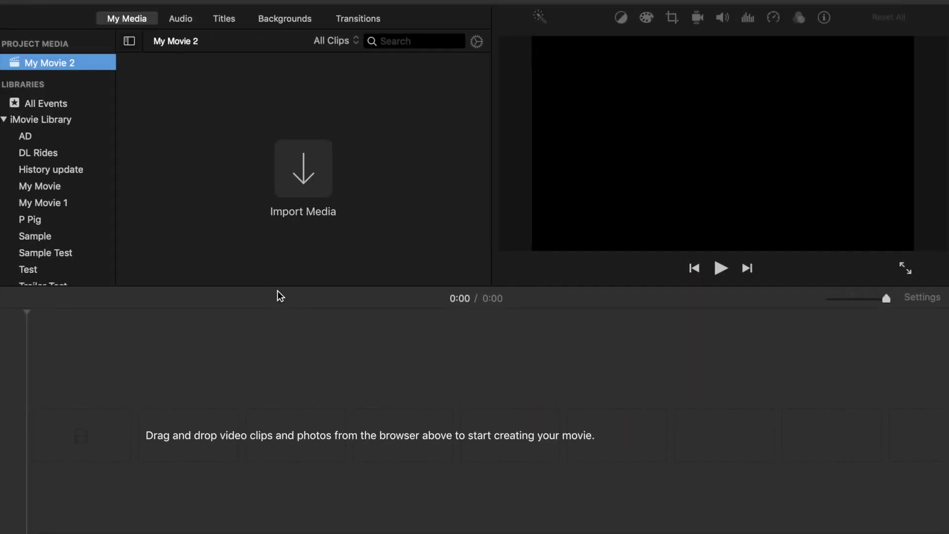
# - Import Trailer video.mov and the Trailer audo file from the Desktop into My Movie 2
pyautogui.click(284, 173)
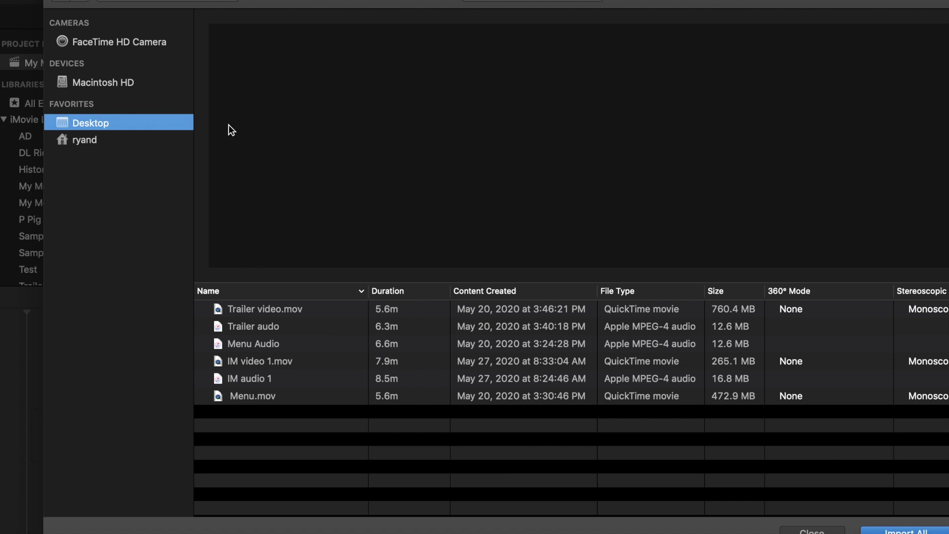
pyautogui.click(261, 326)
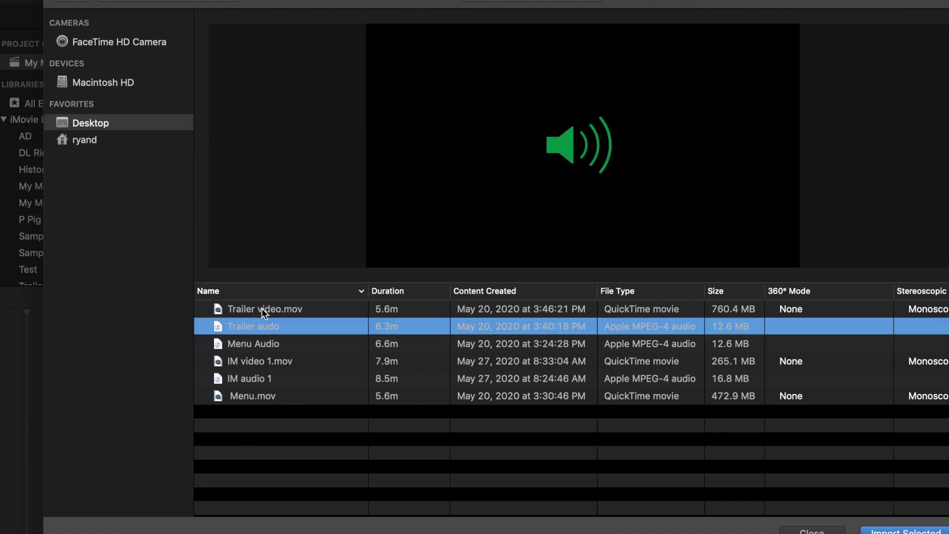
pyautogui.keyDown('super'); pyautogui.click(262, 308); pyautogui.keyUp('super')
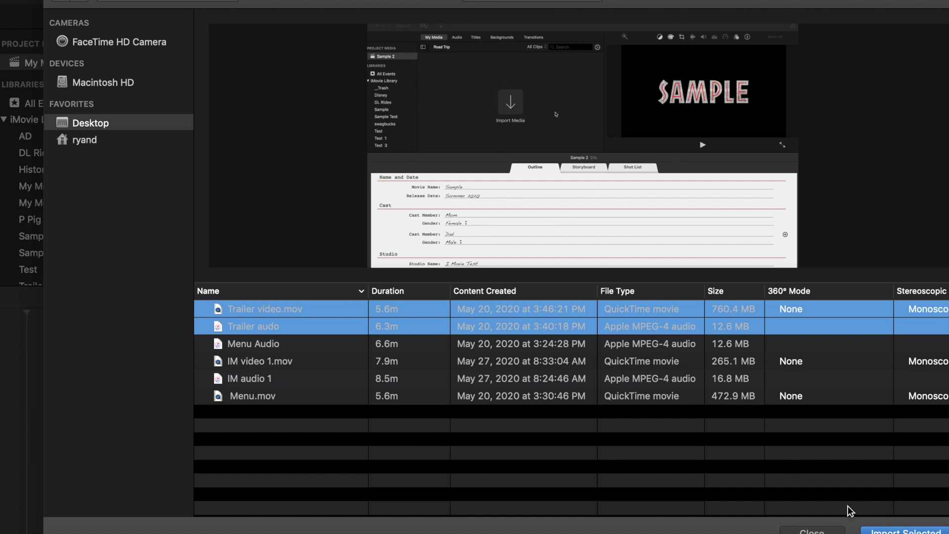
pyautogui.press('Return')
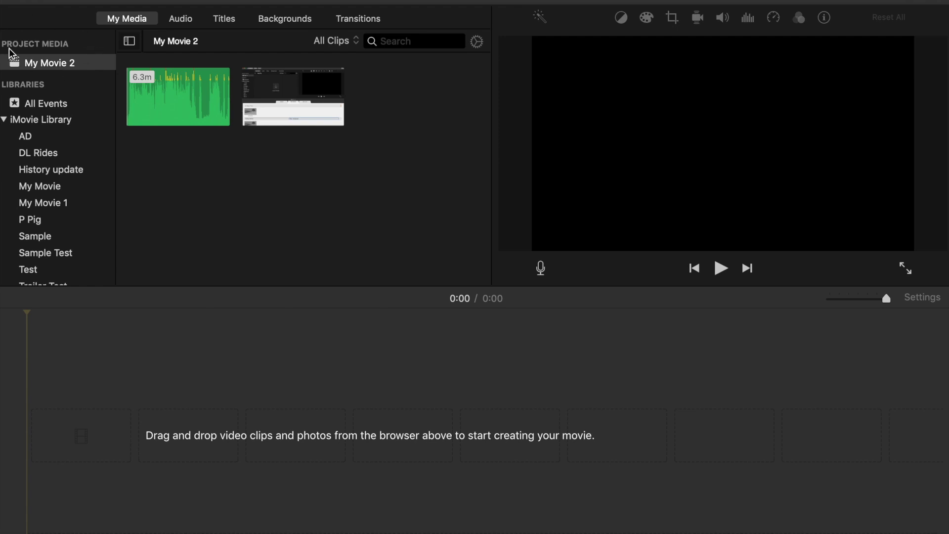
# - Look through the media in the My Movie 1, P Pig, DL Rides and AD events, and return to My Movie 2
pyautogui.click(54, 203)
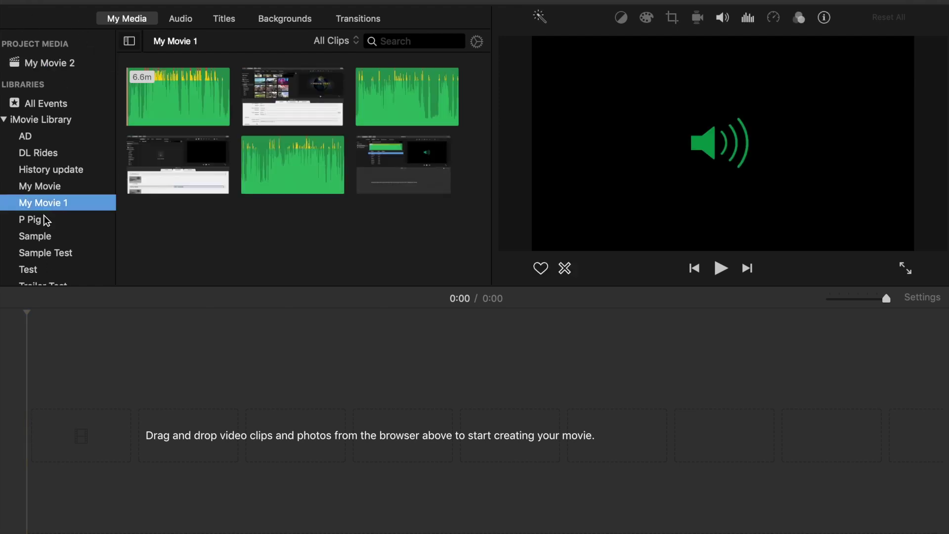
pyautogui.click(44, 216)
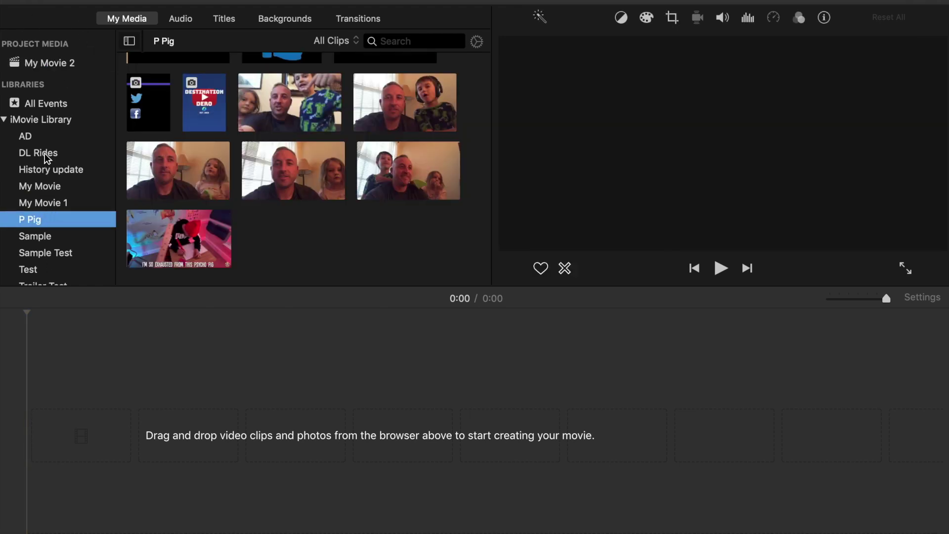
pyautogui.click(44, 154)
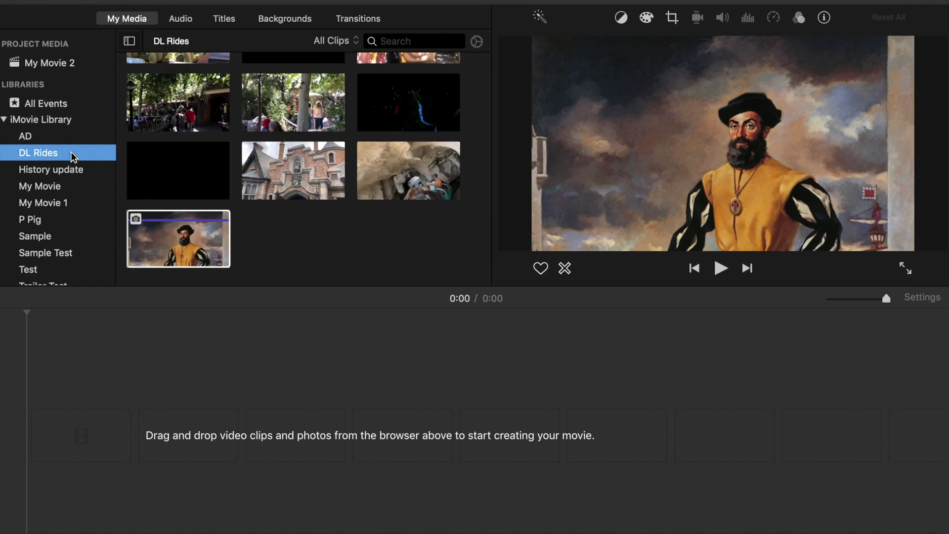
pyautogui.click(43, 136)
pyautogui.click(57, 64)
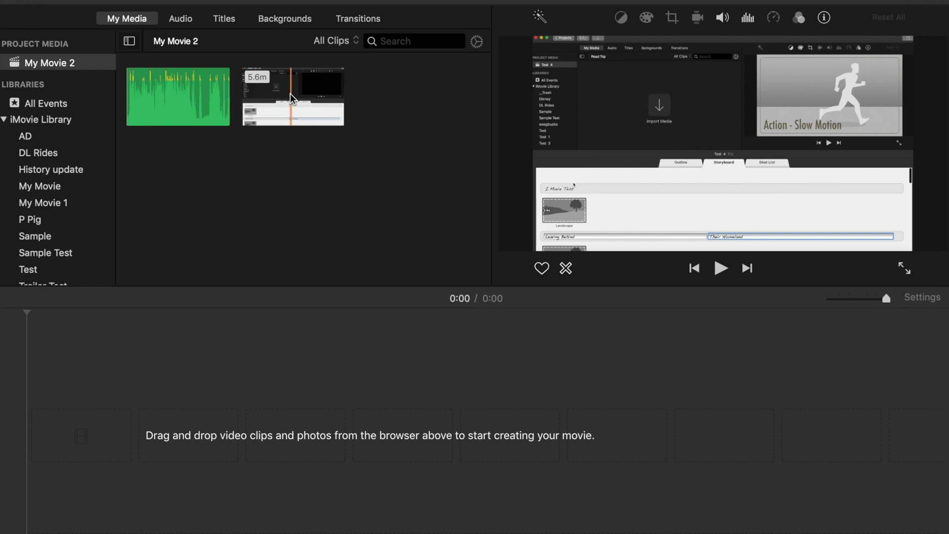
# - Place the trailer video in the empty timeline to check the resulting project resolution, and delete it from the timeline
pyautogui.moveTo(287, 106); pyautogui.dragTo(154, 437)
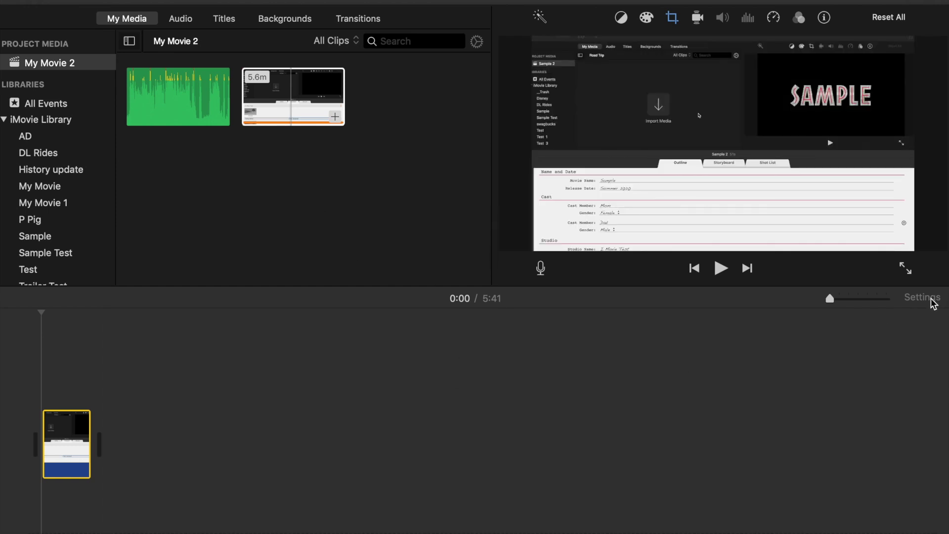
pyautogui.click(931, 301)
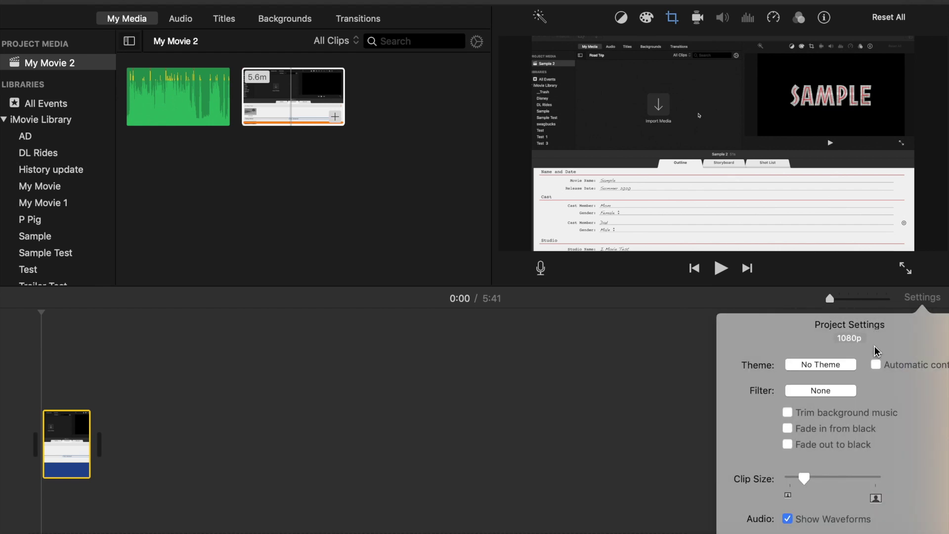
pyautogui.click(509, 409)
pyautogui.click(64, 462)
pyautogui.press('Delete')
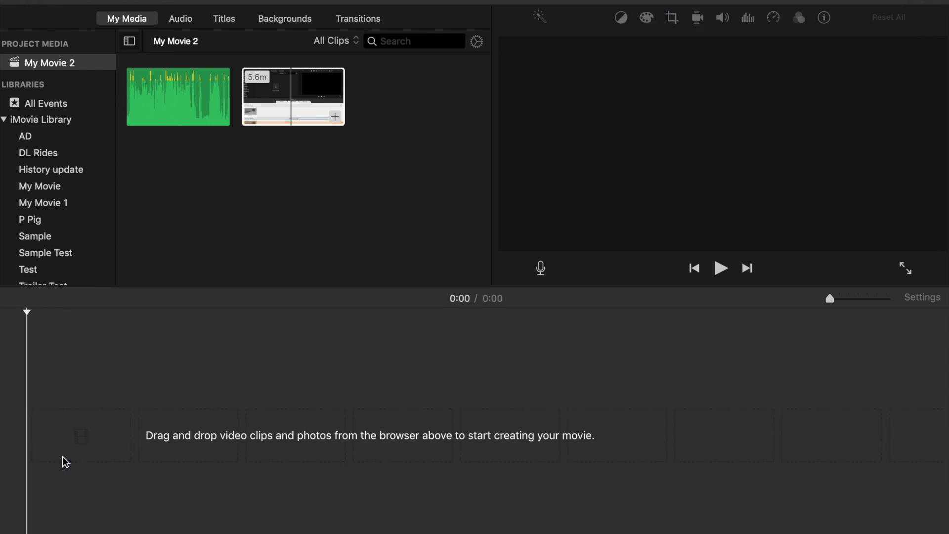
# - Add the 6-second brick castle clip from DL Rides to the empty timeline and check the project settings
pyautogui.click(56, 155)
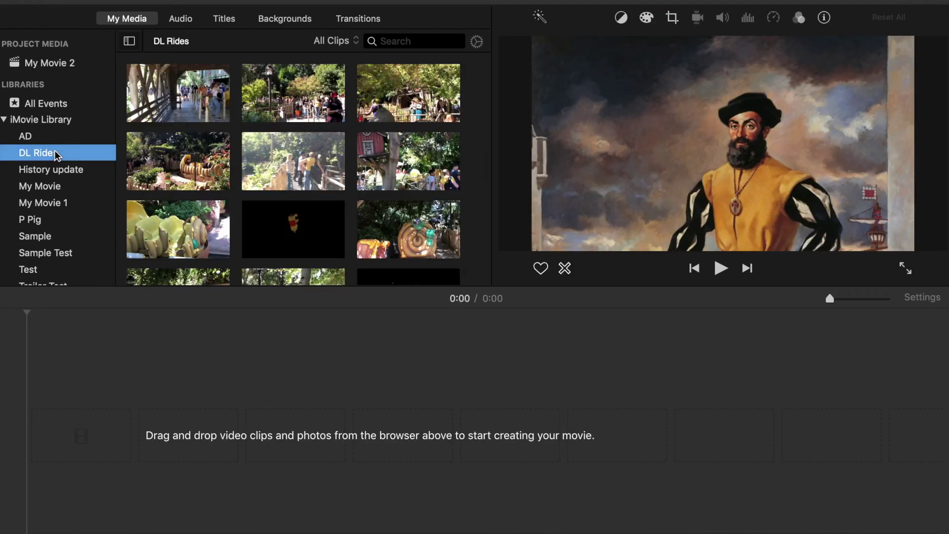
pyautogui.scroll(-8, 172, 161)
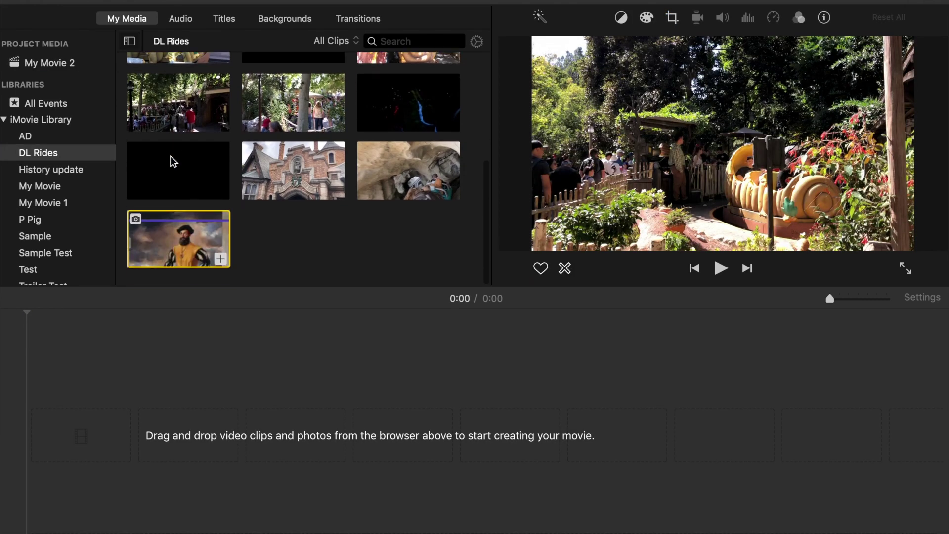
pyautogui.moveTo(272, 187); pyautogui.dragTo(192, 409)
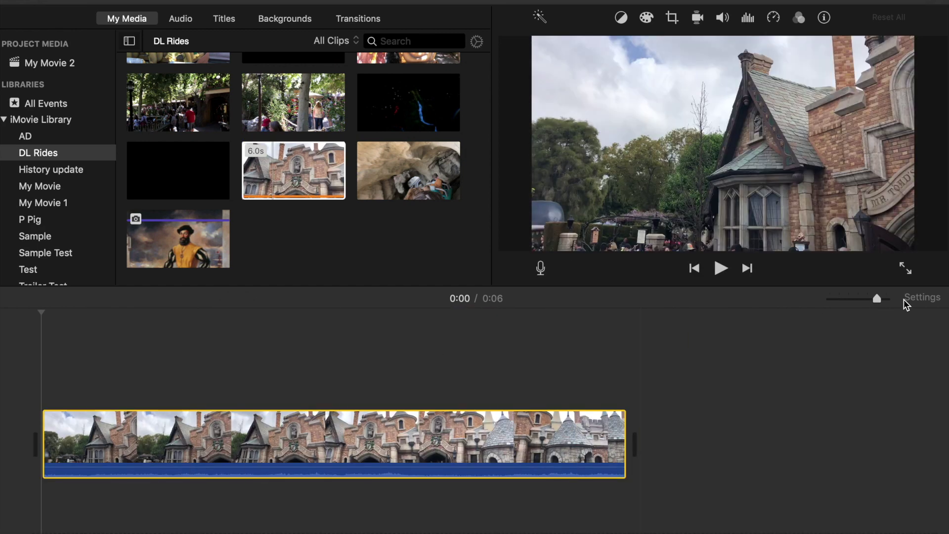
pyautogui.click(918, 299)
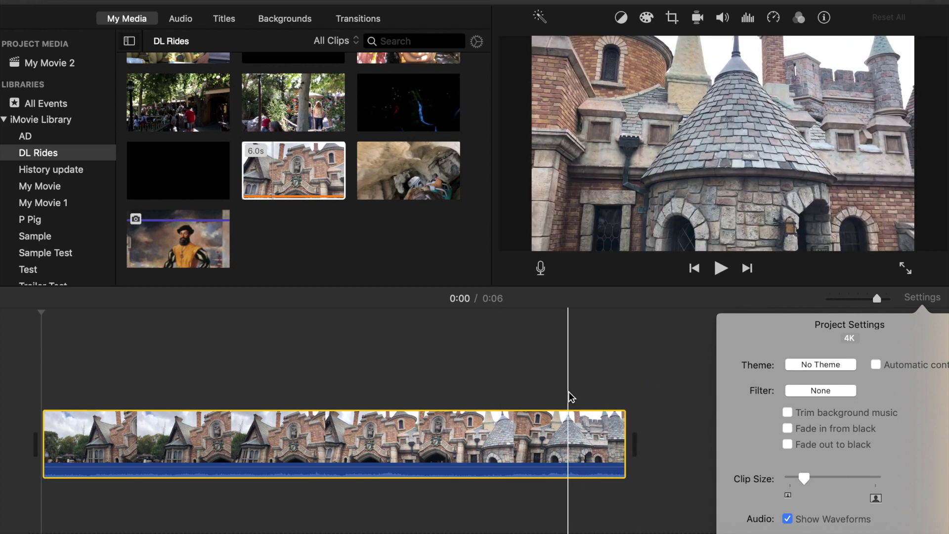
pyautogui.click(646, 373)
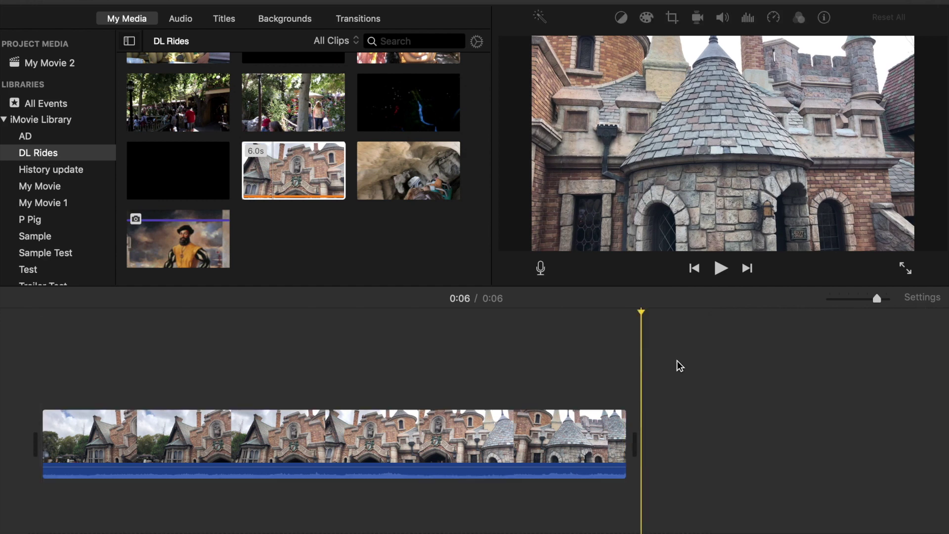
# - Add the trailer video from My Movie 2 to the timeline after the castle clip
pyautogui.scroll(10, 350, 146)
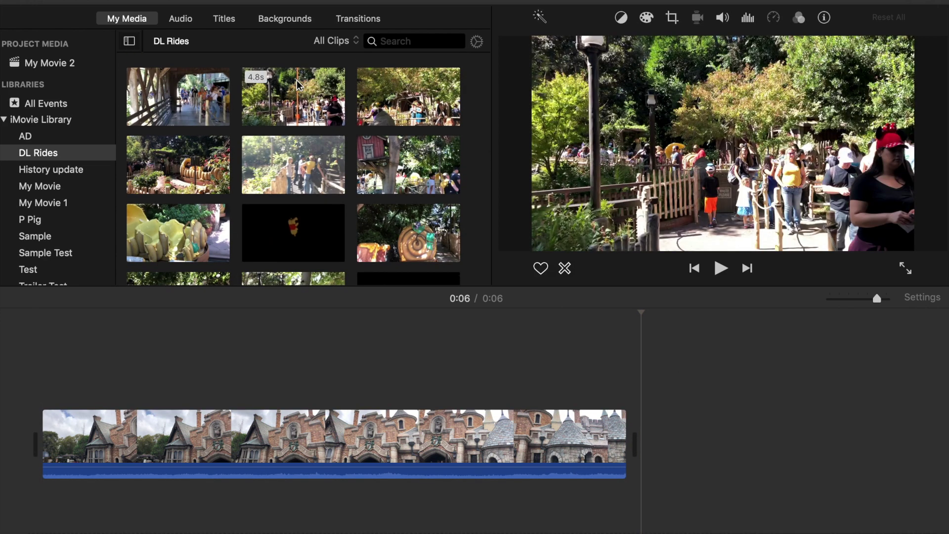
pyautogui.click(49, 63)
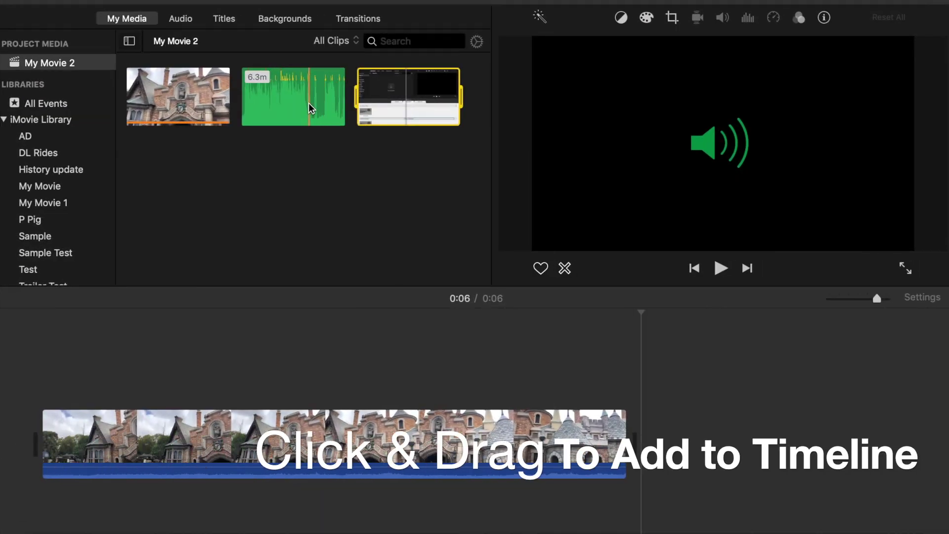
pyautogui.moveTo(409, 96); pyautogui.dragTo(665, 448)
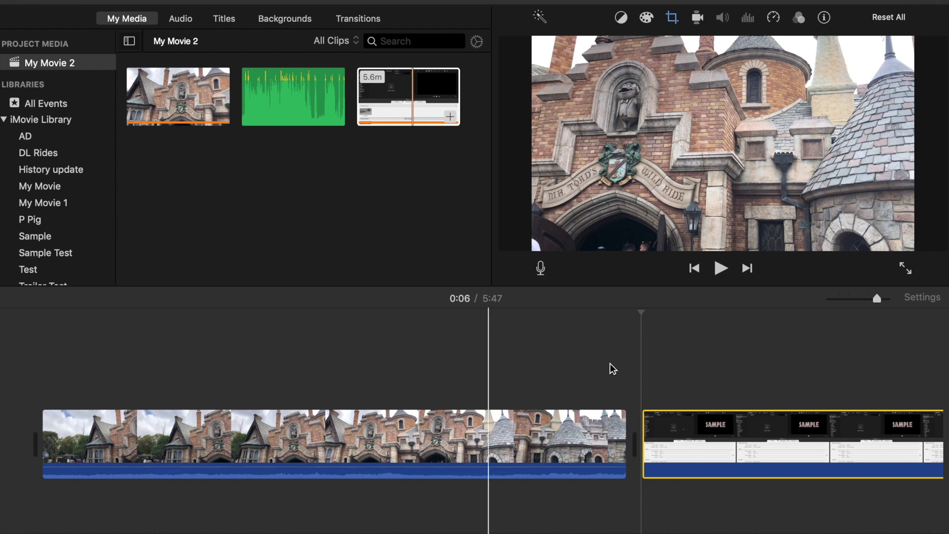
# - View the two timeline clips at minimum, maximum and intermediate timeline zoom levels
pyautogui.press('super+minus')
pyautogui.press('super+minus')
pyautogui.press('super+minus')
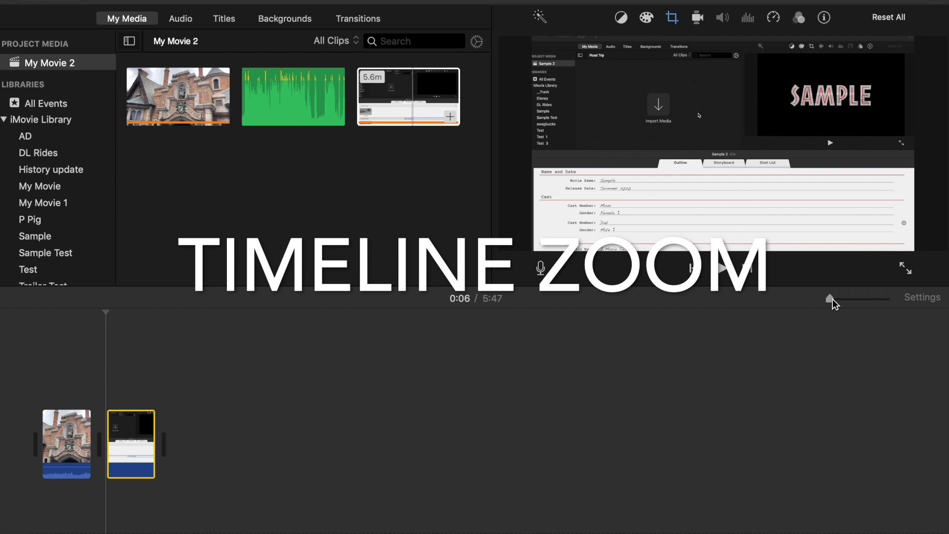
pyautogui.moveTo(832, 300); pyautogui.dragTo(838, 298)
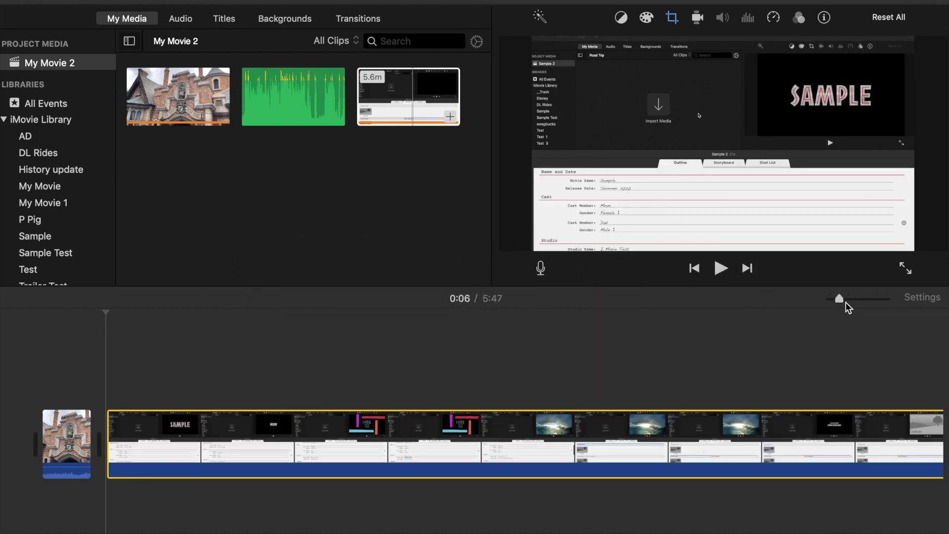
pyautogui.moveTo(841, 300); pyautogui.dragTo(886, 298)
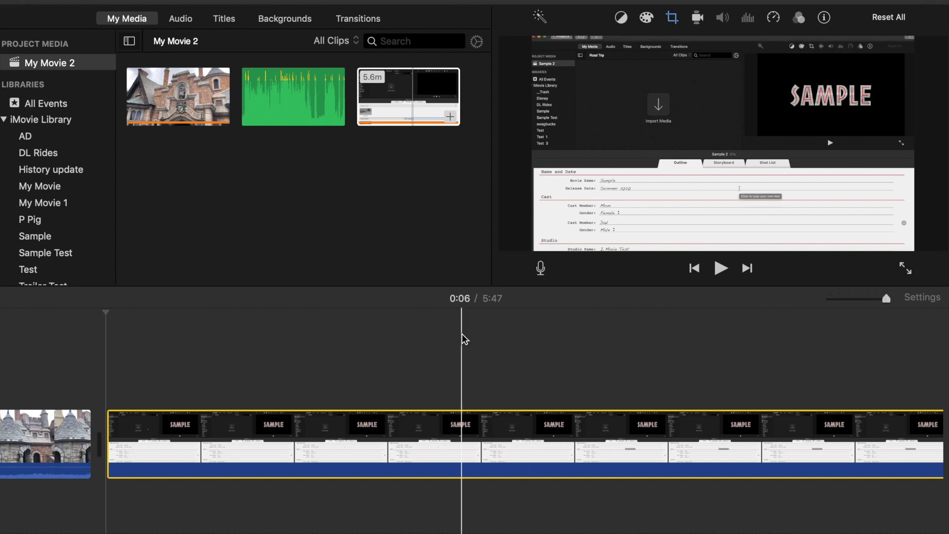
pyautogui.hscroll(-5, 463, 339)
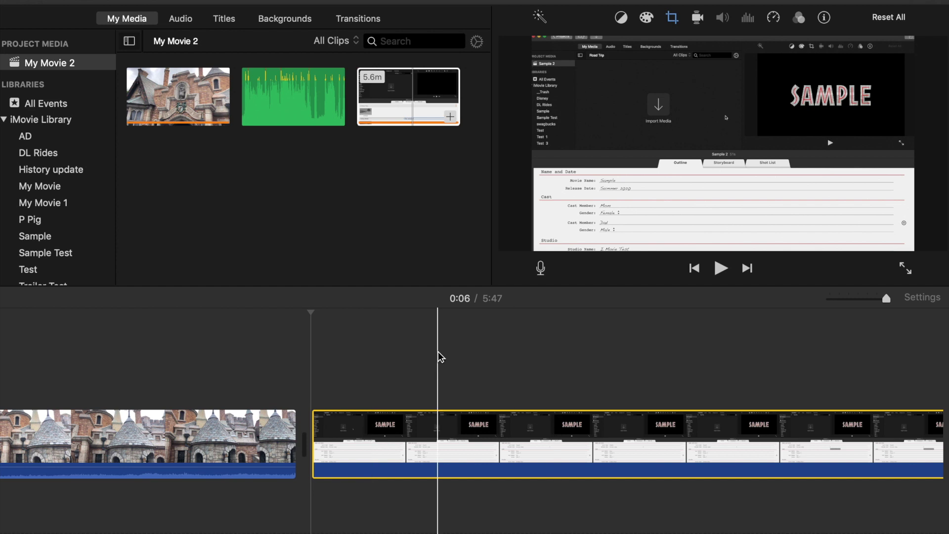
pyautogui.moveTo(888, 302)
pyautogui.mouseDown()
pyautogui.moveTo(828, 305)
pyautogui.moveTo(887, 299)
pyautogui.mouseUp()
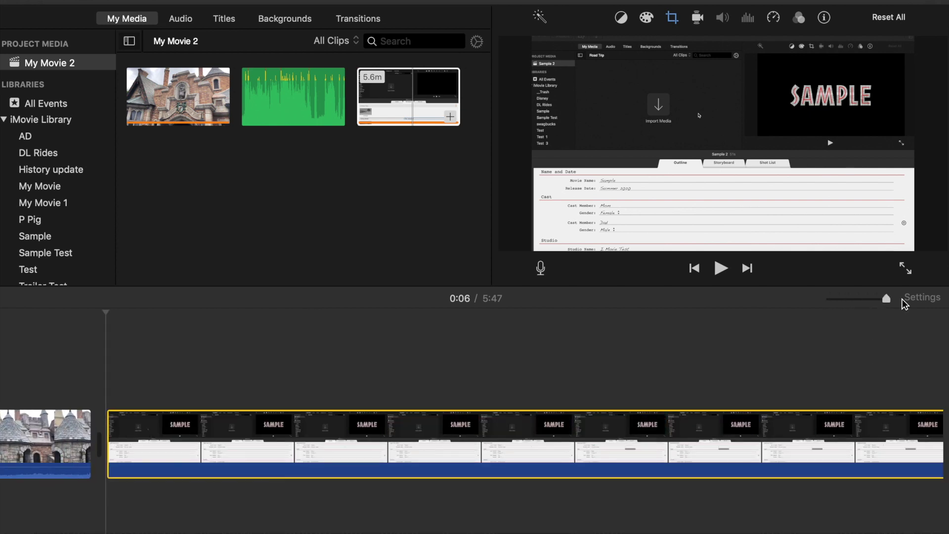
pyautogui.moveTo(887, 300); pyautogui.dragTo(859, 301)
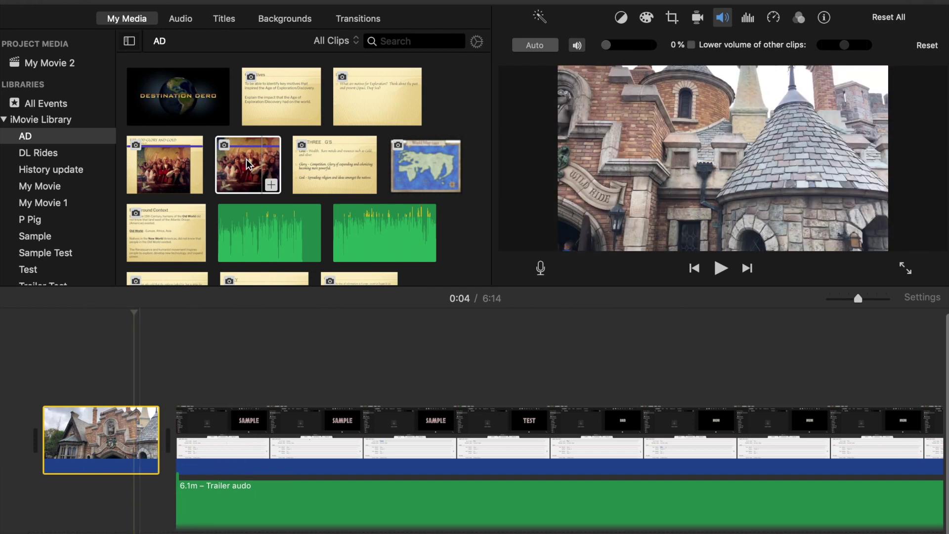
# - Add the painting of the pointing crowd from the AD event as an overlay above the trailer video's beginning
pyautogui.moveTo(246, 159); pyautogui.dragTo(245, 375)
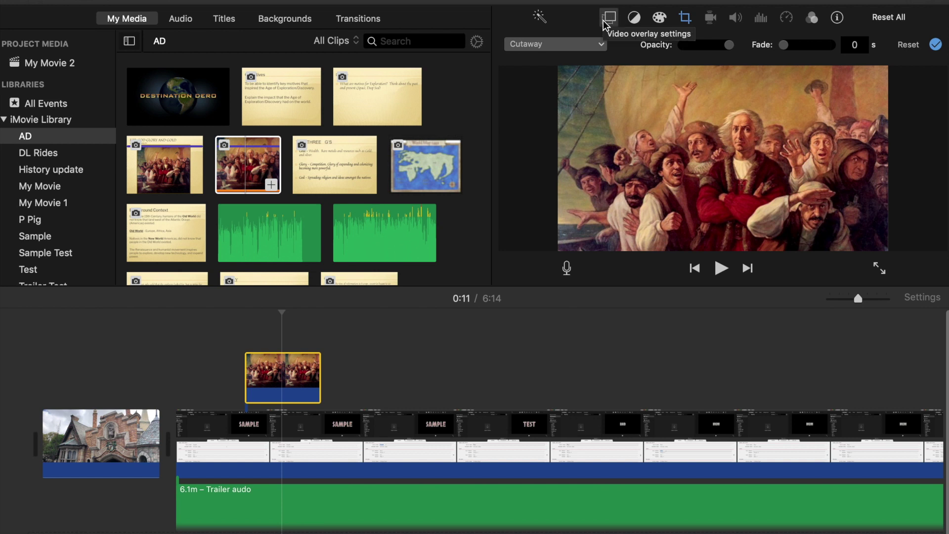
# - Try the Green/Blue Screen and Split Screen overlay styles on the painting
pyautogui.click(574, 45)
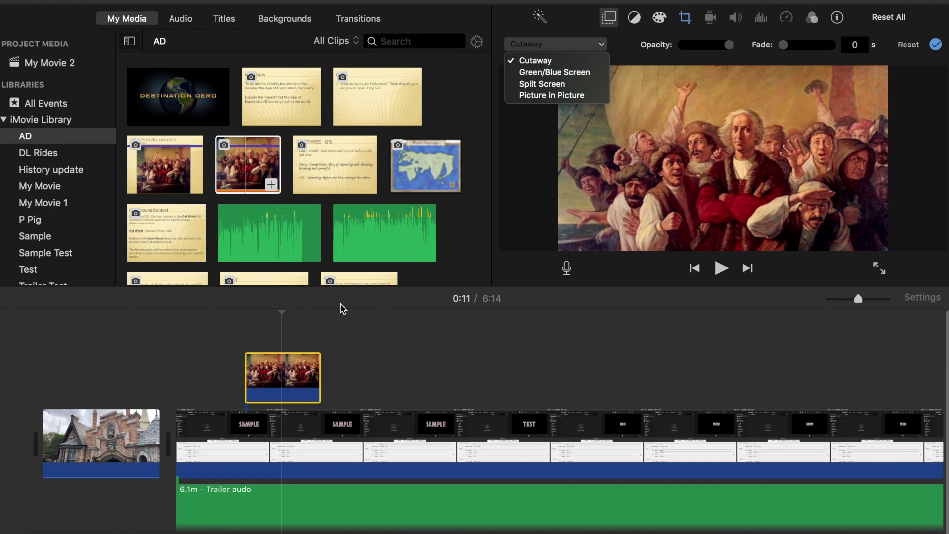
pyautogui.click(554, 72)
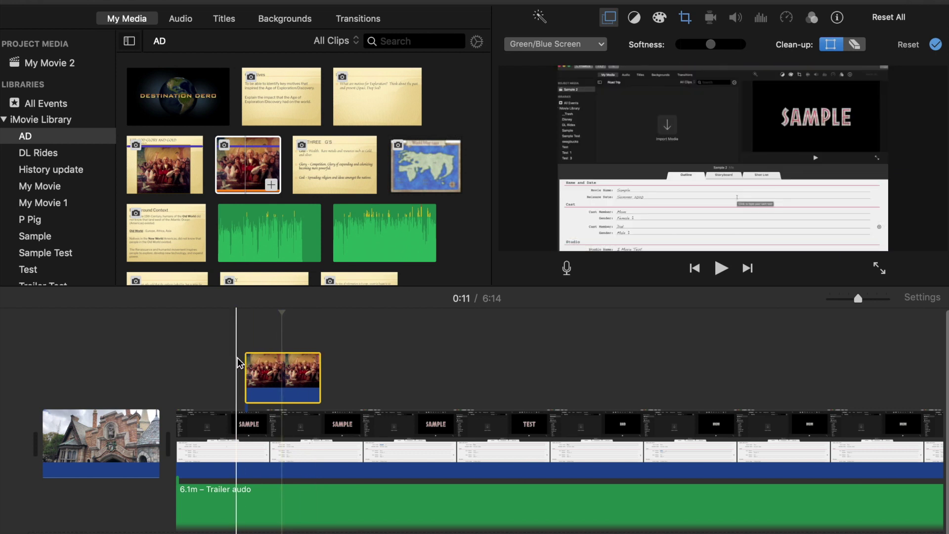
pyautogui.click(552, 43)
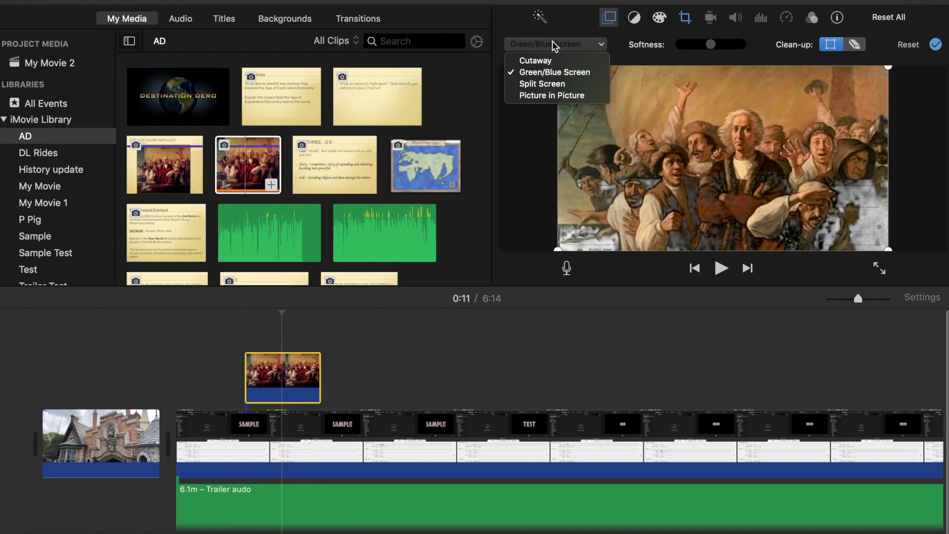
pyautogui.click(538, 82)
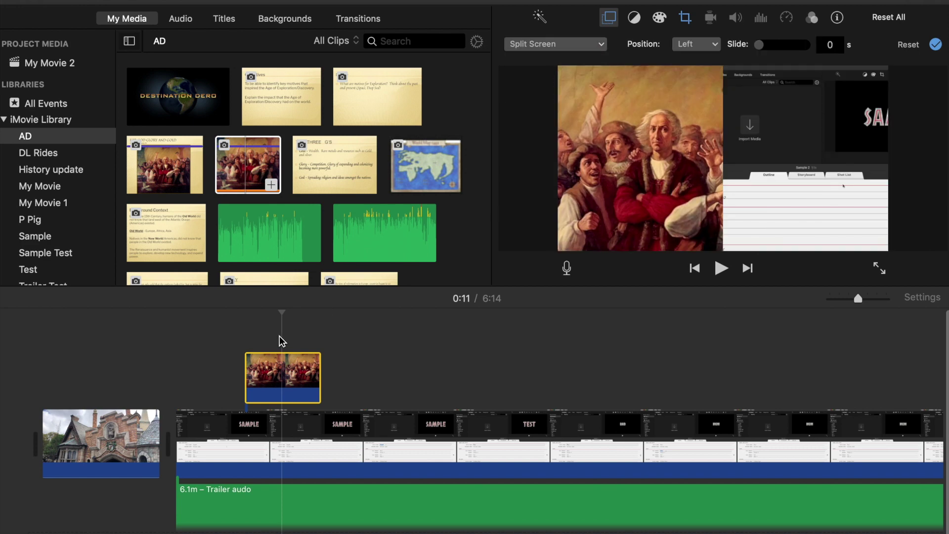
# - Move the playhead to the painting's start at 0:09 and set its overlay style to Picture in Picture
pyautogui.click(243, 360)
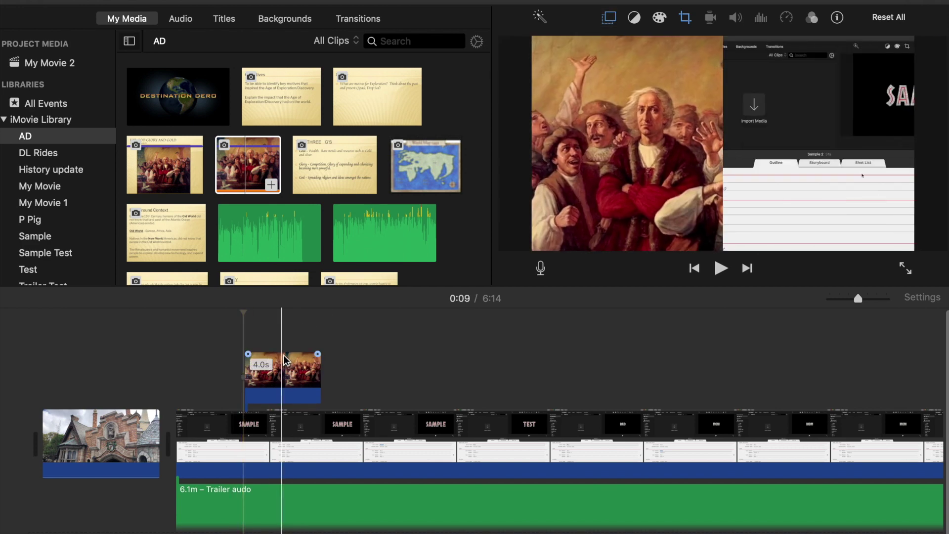
pyautogui.click(609, 17)
pyautogui.click(556, 44)
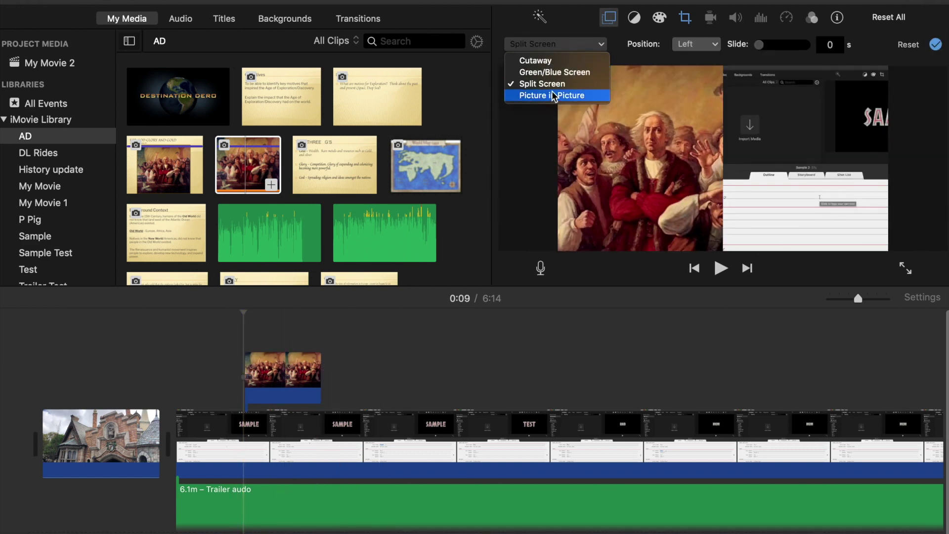
pyautogui.click(552, 96)
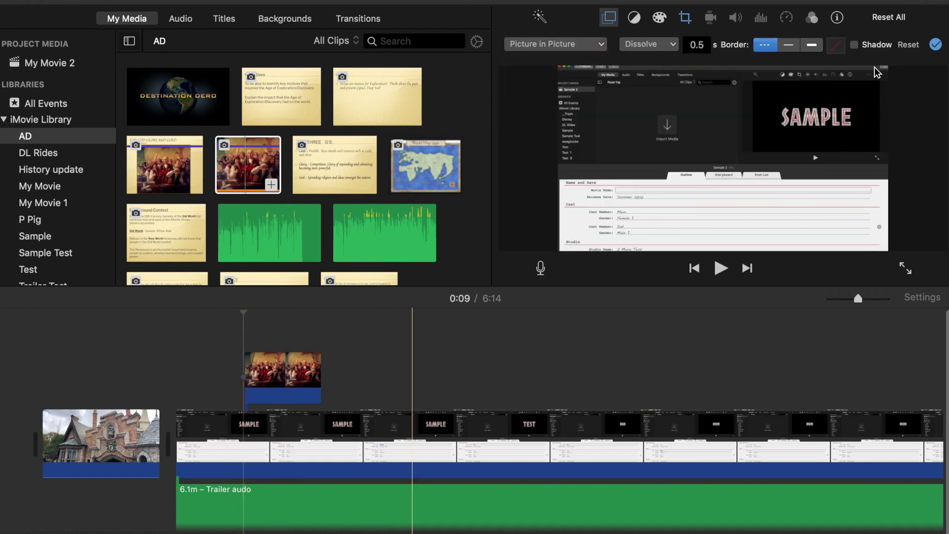
# - Enlarge and reposition the picture-in-picture painting over the trailer video, and delete the painting from the timeline
pyautogui.moveTo(765, 134); pyautogui.dragTo(713, 196)
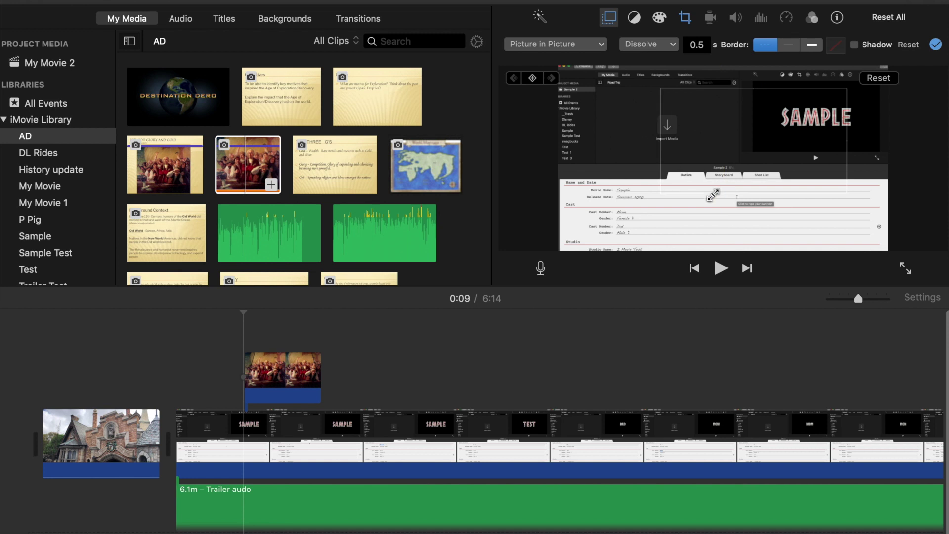
pyautogui.moveTo(734, 136); pyautogui.dragTo(772, 148)
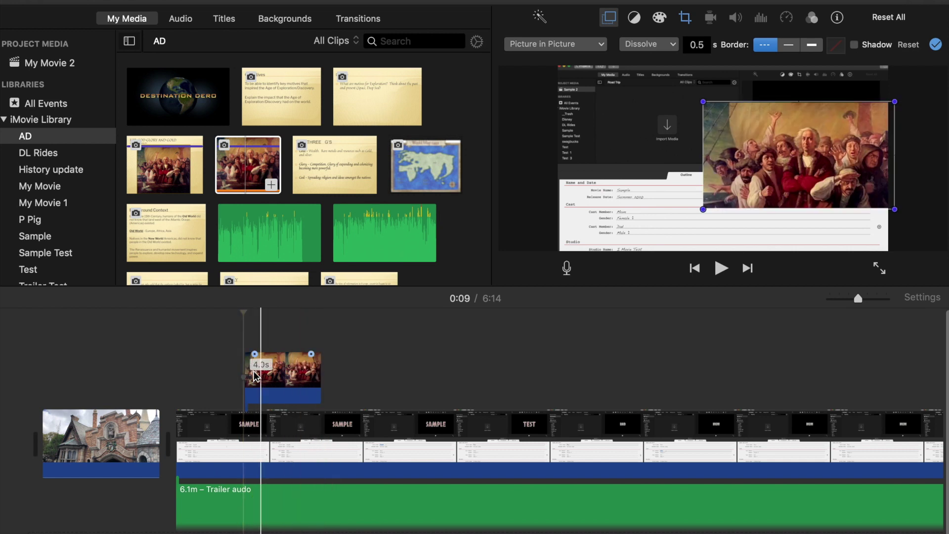
pyautogui.click(305, 375)
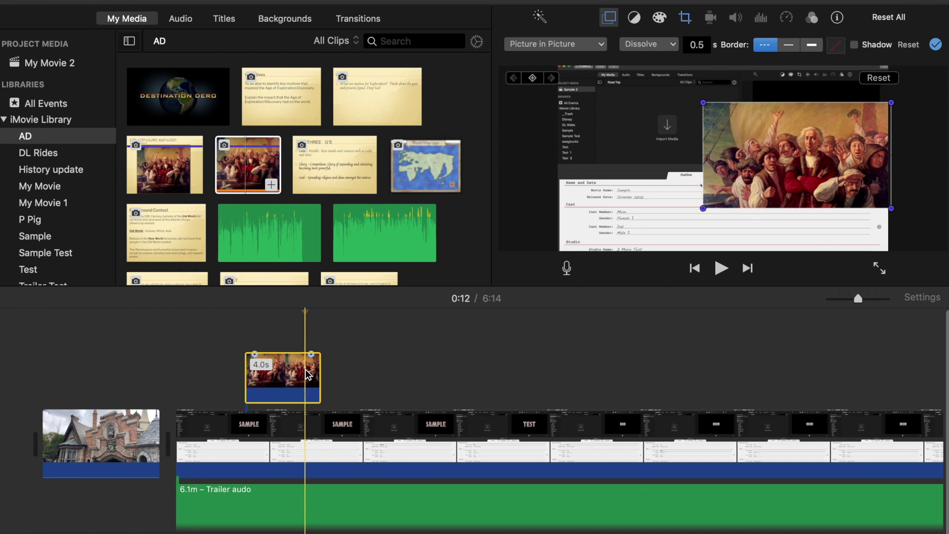
pyautogui.press('Delete')
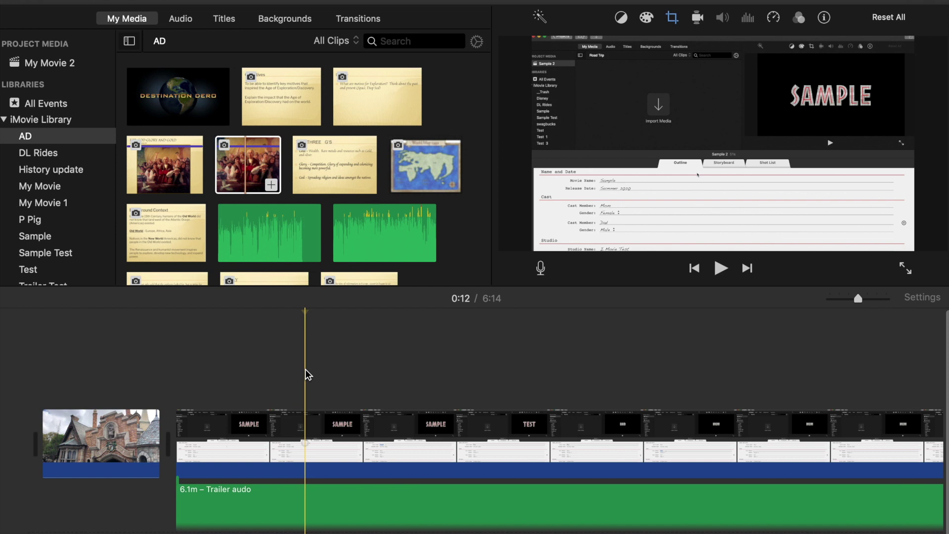
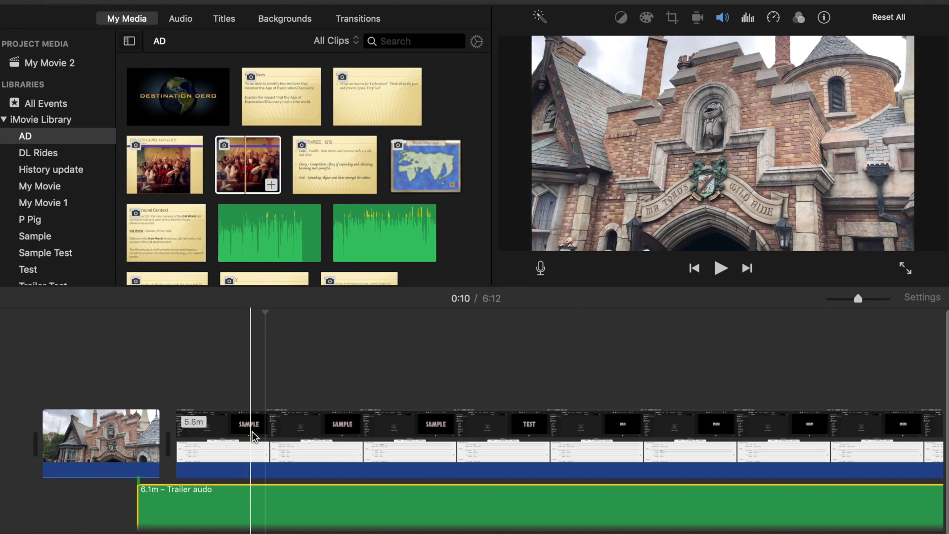
# - Delete the trailer video clip from the timeline and undo the deletion
pyautogui.press('Delete')
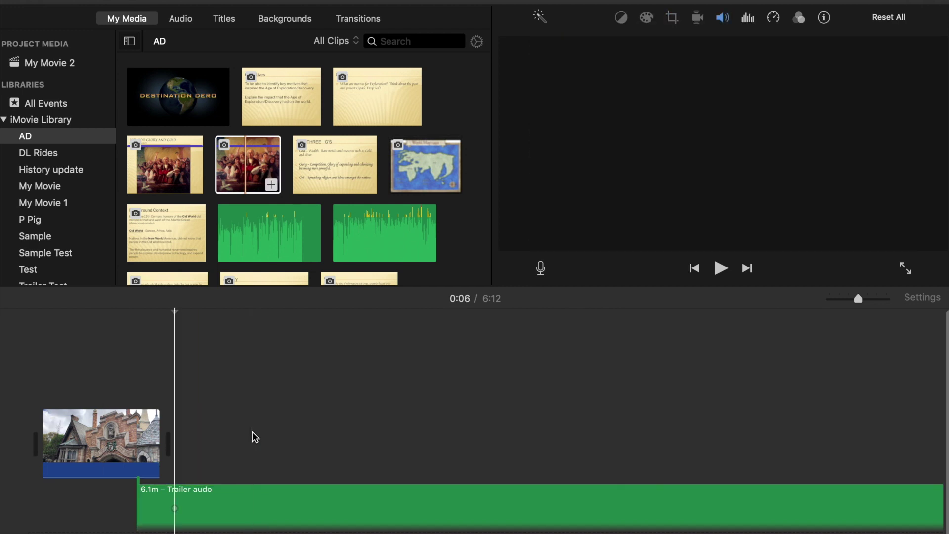
pyautogui.press('super+z')
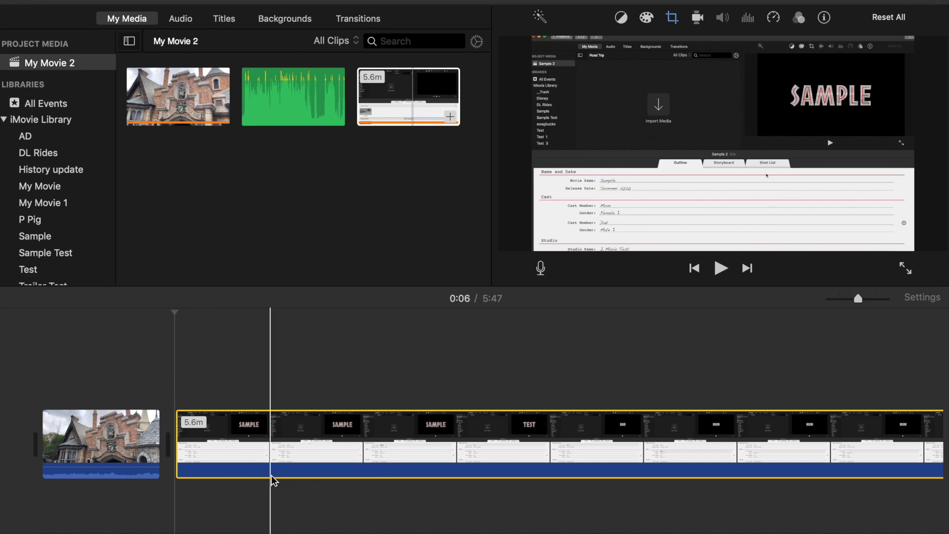
# - Add the trailer audio beneath the start of the first clip and split it at 0:12
pyautogui.moveTo(294, 87); pyautogui.dragTo(57, 508)
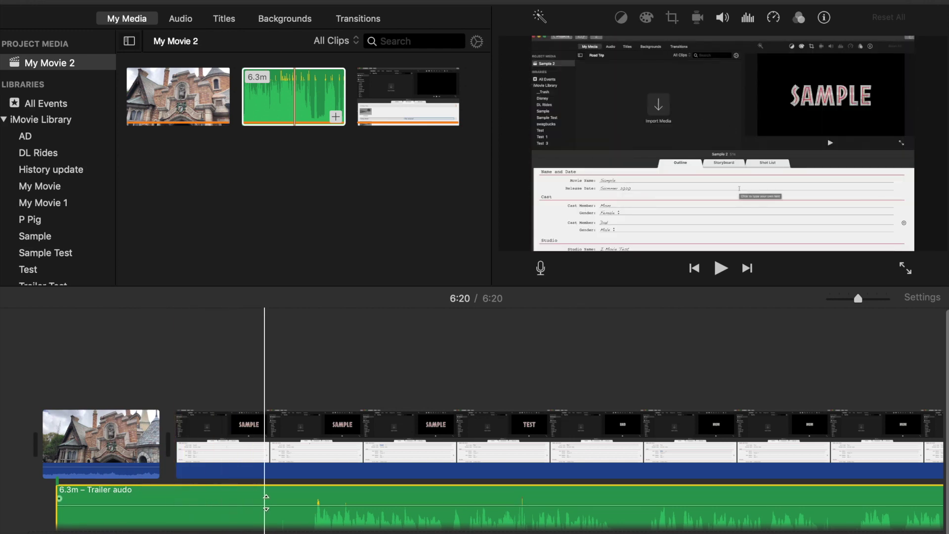
pyautogui.click(308, 491)
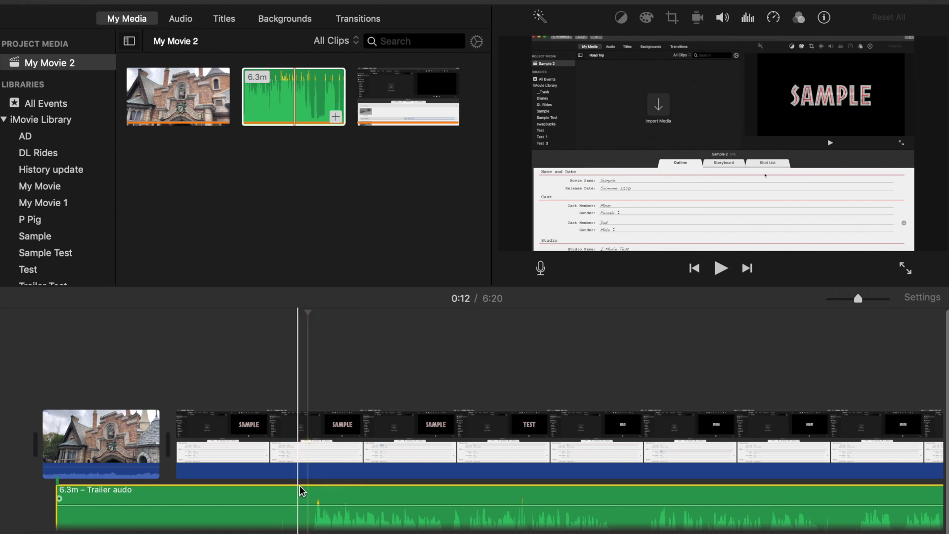
pyautogui.rightClick(310, 487)
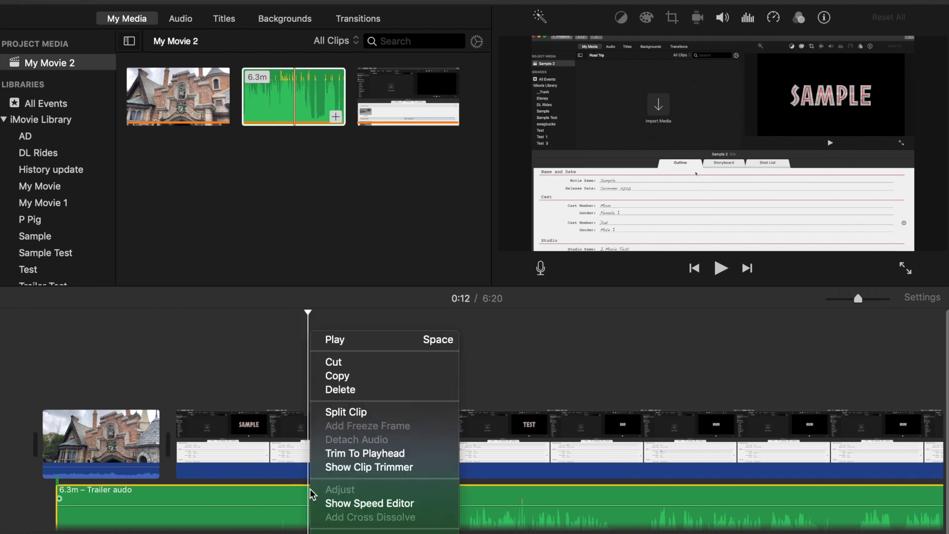
pyautogui.click(347, 412)
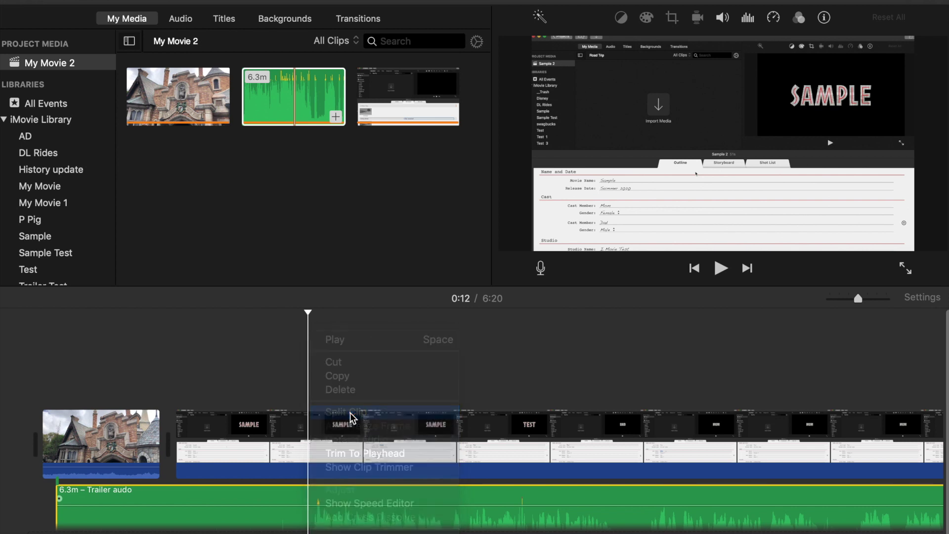
# - Delete the trailer audio's portion before the split and slide the remaining audio earlier on the timeline
pyautogui.press('Delete')
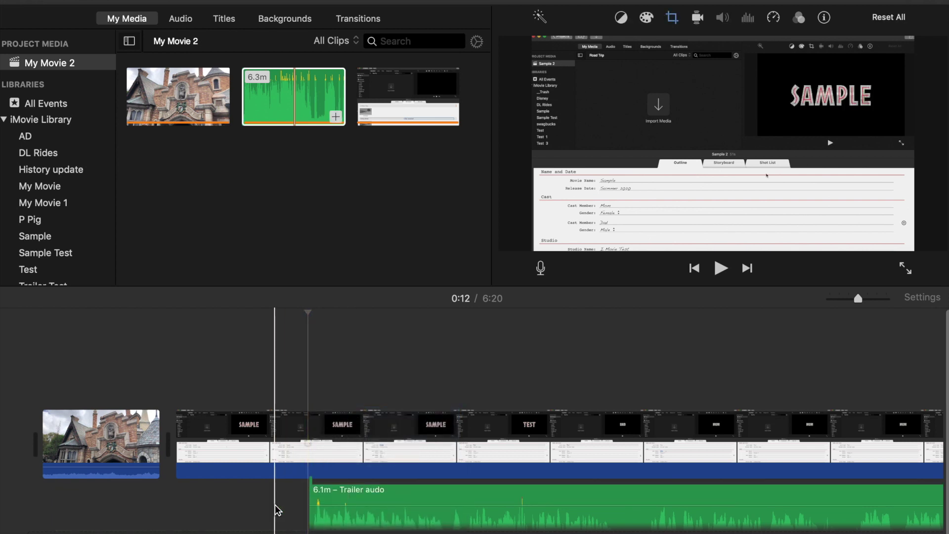
pyautogui.moveTo(390, 497); pyautogui.dragTo(254, 497)
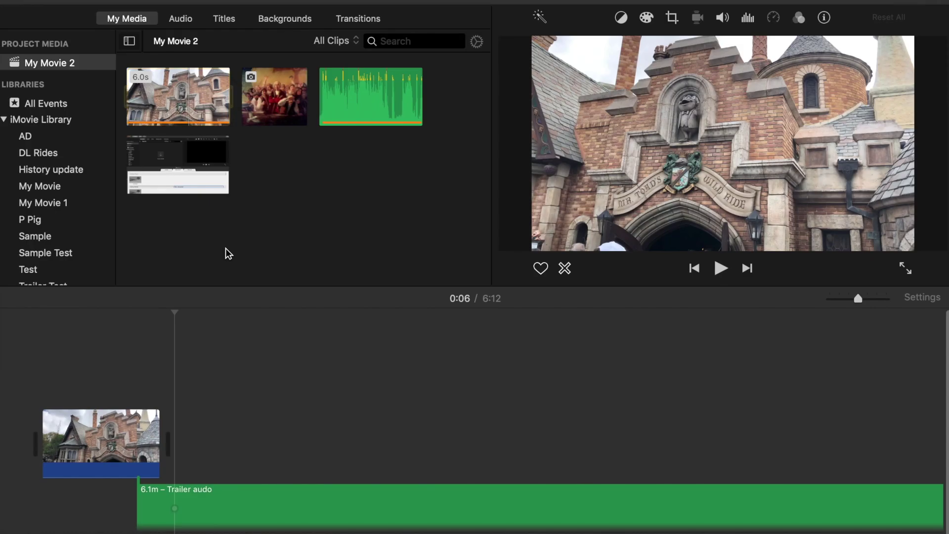
# - Undo the removal of the trailer video clip from the timeline
pyautogui.click(74, 0)
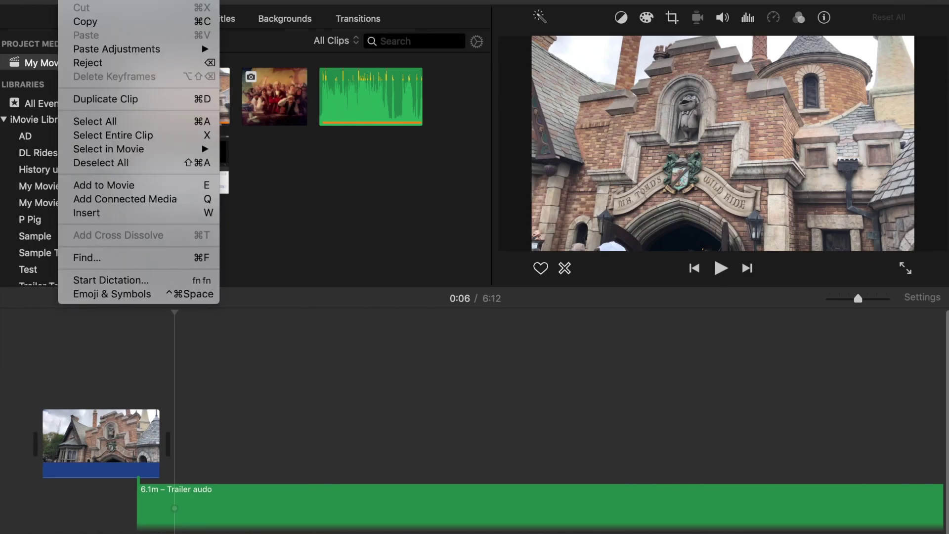
pyautogui.press('super+z')
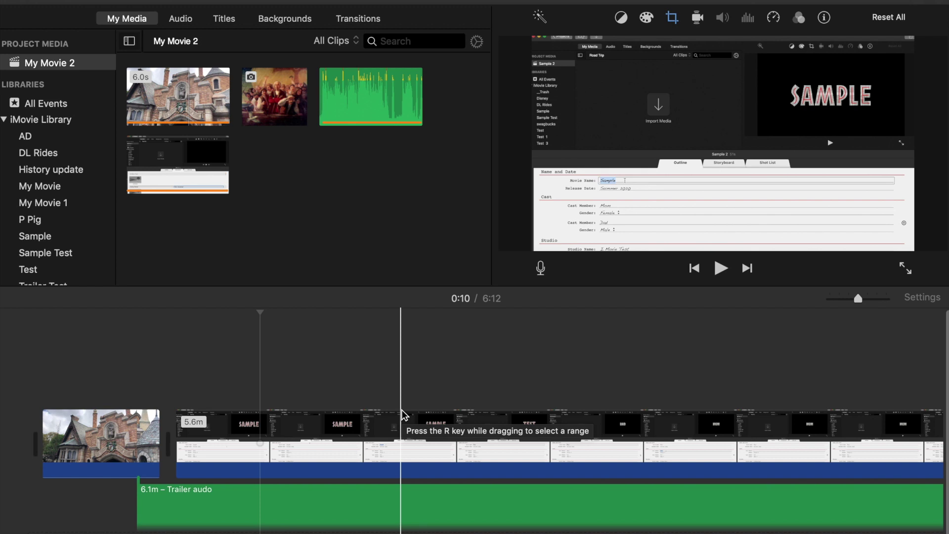
# - Add the Line title above the beginning of the trailer video and lengthen it to 7.8 seconds
pyautogui.click(225, 21)
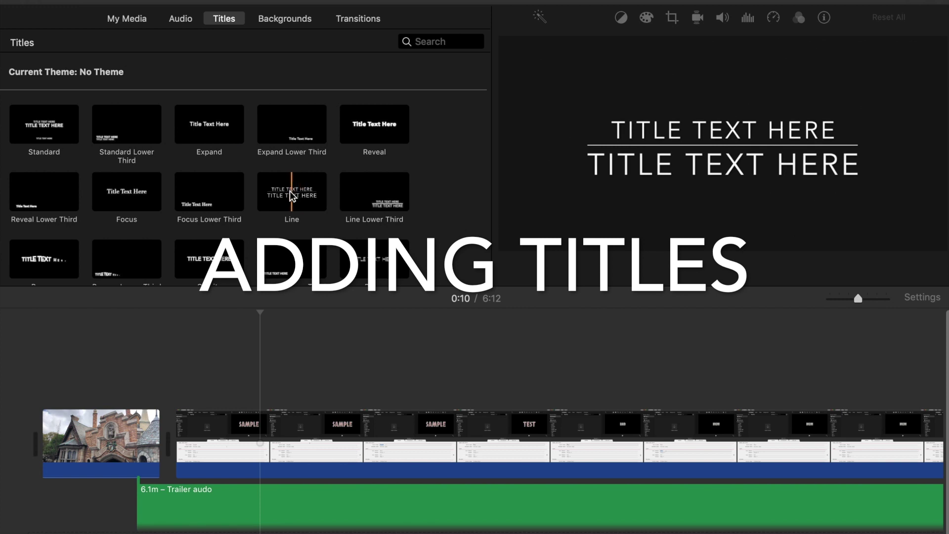
pyautogui.click(314, 189)
pyautogui.moveTo(313, 189); pyautogui.dragTo(292, 396)
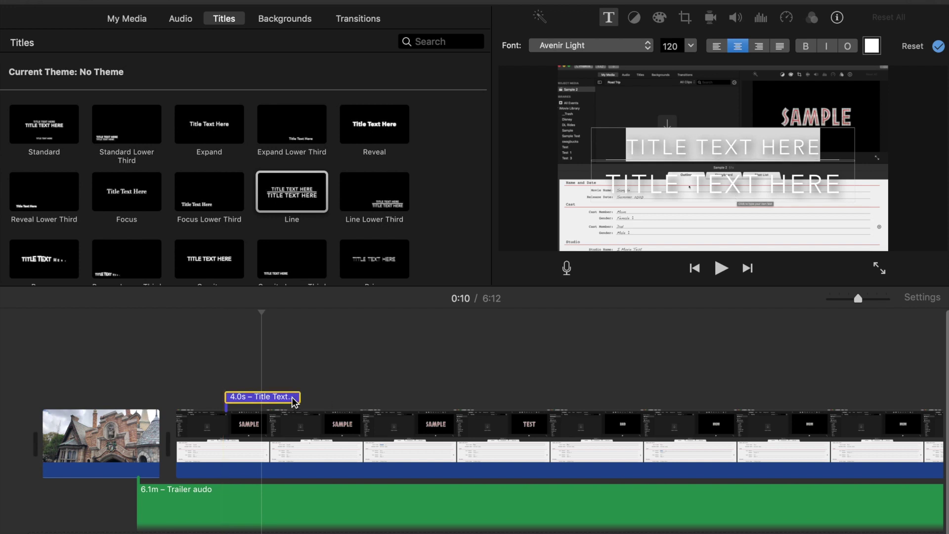
pyautogui.click(291, 396)
pyautogui.moveTo(300, 398); pyautogui.dragTo(374, 398)
# - Replace the title's two text lines with "I MOVIE TEST" and "DESTINATION DERO", and play the movie from 0:08
pyautogui.click(287, 398)
pyautogui.press('BackSpace')
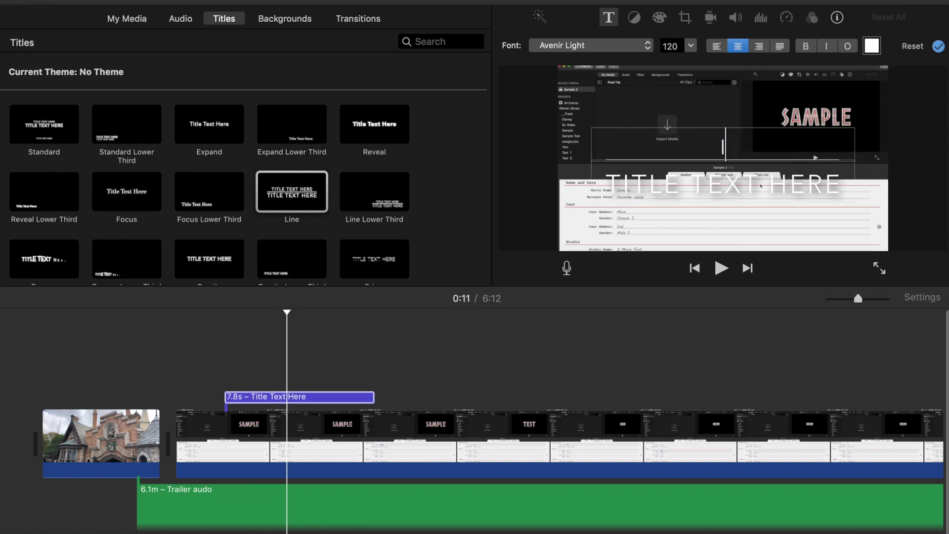
pyautogui.write('I MOVIE TEST')
pyautogui.press('Tab')
pyautogui.press('BackSpace')
pyautogui.press('BackSpace')
pyautogui.press('BackSpace')
pyautogui.press('BackSpace')
pyautogui.press('BackSpace')
pyautogui.press('BackSpace')
pyautogui.press('BackSpace')
pyautogui.press('BackSpace')
pyautogui.press('BackSpace')
pyautogui.press('BackSpace')
pyautogui.press('BackSpace')
pyautogui.press('BackSpace')
pyautogui.press('BackSpace')
pyautogui.press('BackSpace')
pyautogui.press('BackSpace')
pyautogui.write('DESTINATION DERO')
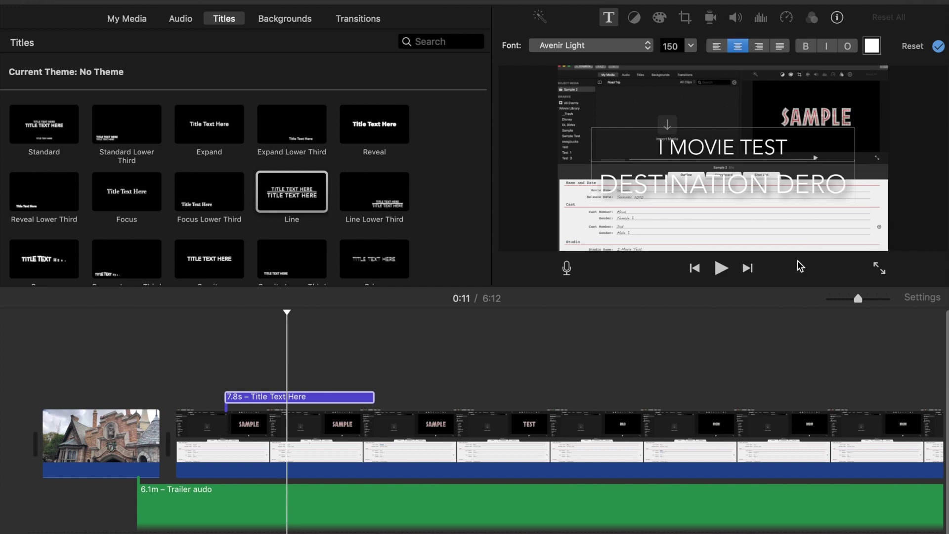
pyautogui.click(216, 396)
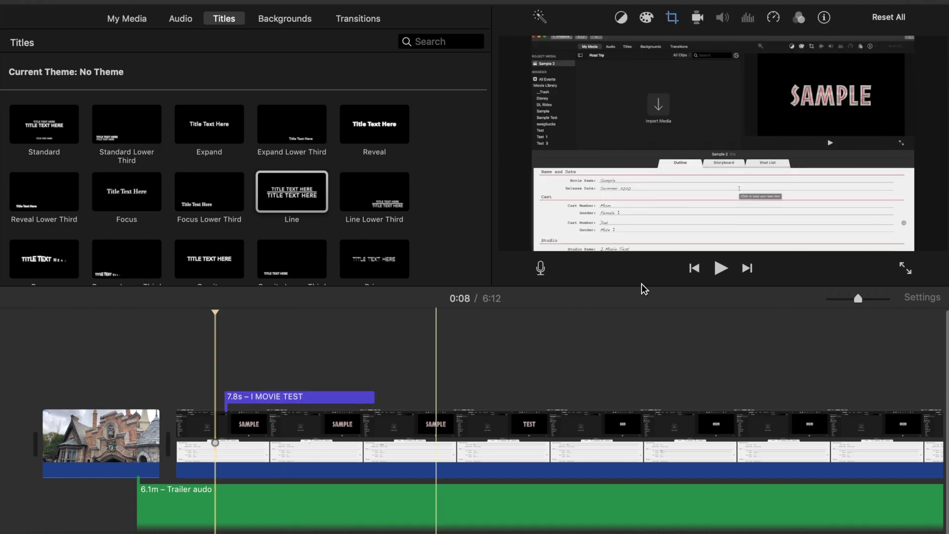
pyautogui.click(721, 268)
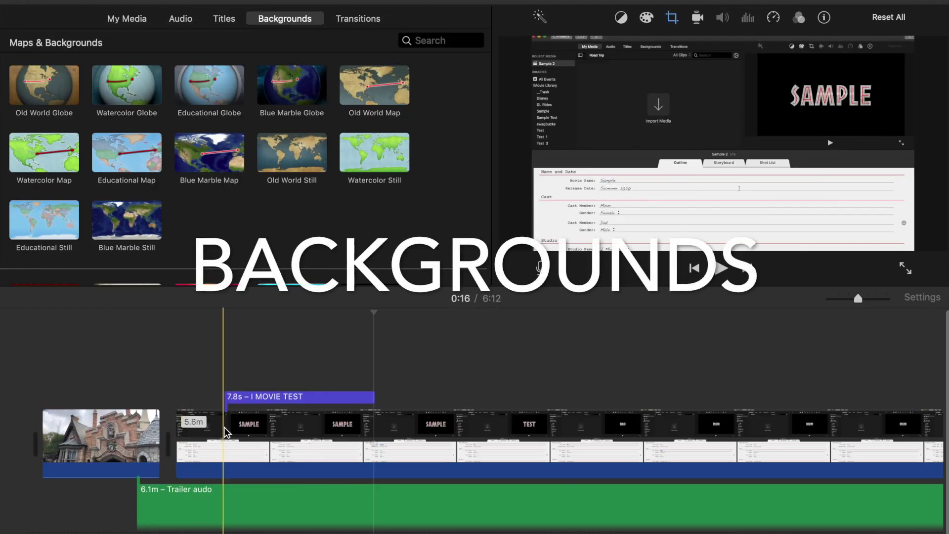
# - Add the Watercolor Globe background at the start of the timeline, before the building clip
pyautogui.click(126, 90)
pyautogui.moveTo(105, 137); pyautogui.dragTo(40, 431)
# - Move the I MOVIE TEST title above the globe at the movie's start and play the movie from the beginning
pyautogui.click(347, 396)
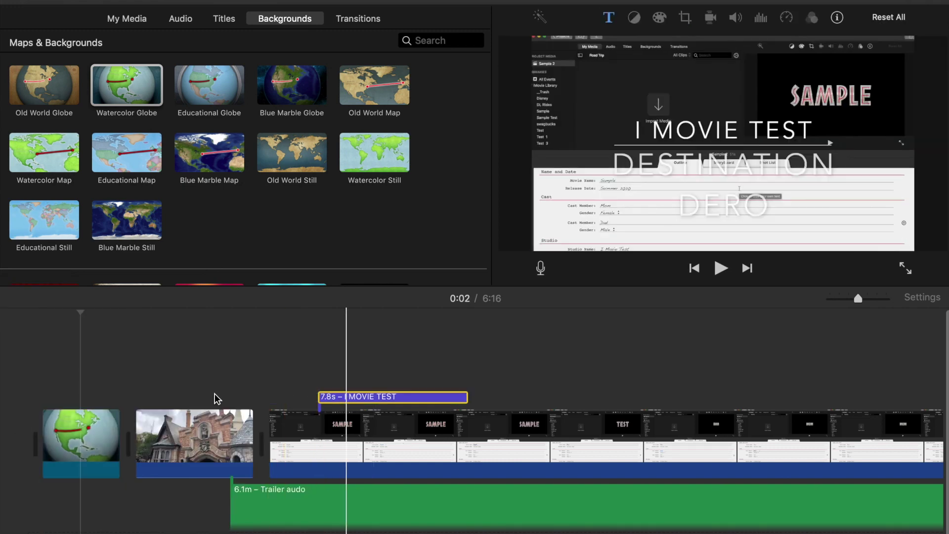
pyautogui.moveTo(375, 396); pyautogui.dragTo(102, 395)
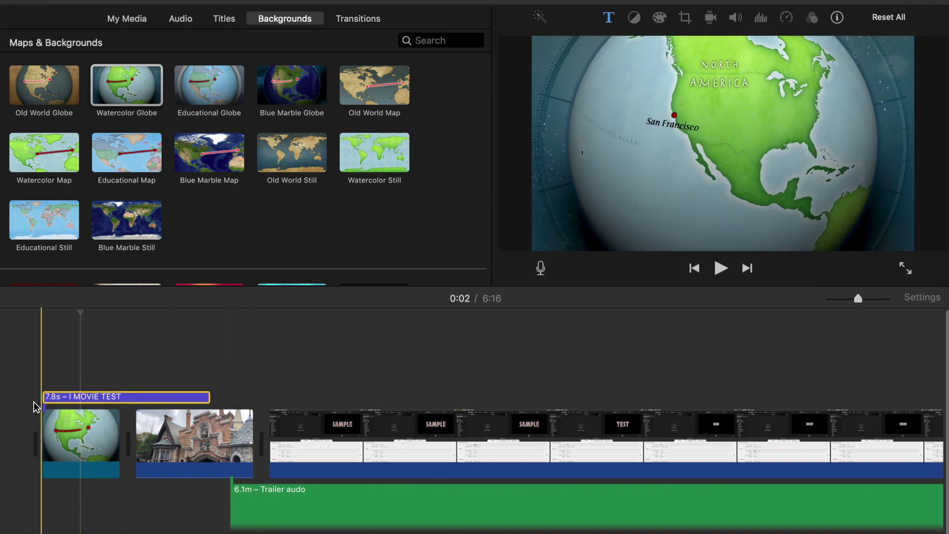
pyautogui.click(34, 365)
pyautogui.click(721, 268)
# - Adjust the color saturation of the building clip to slightly above its default level
pyautogui.click(646, 19)
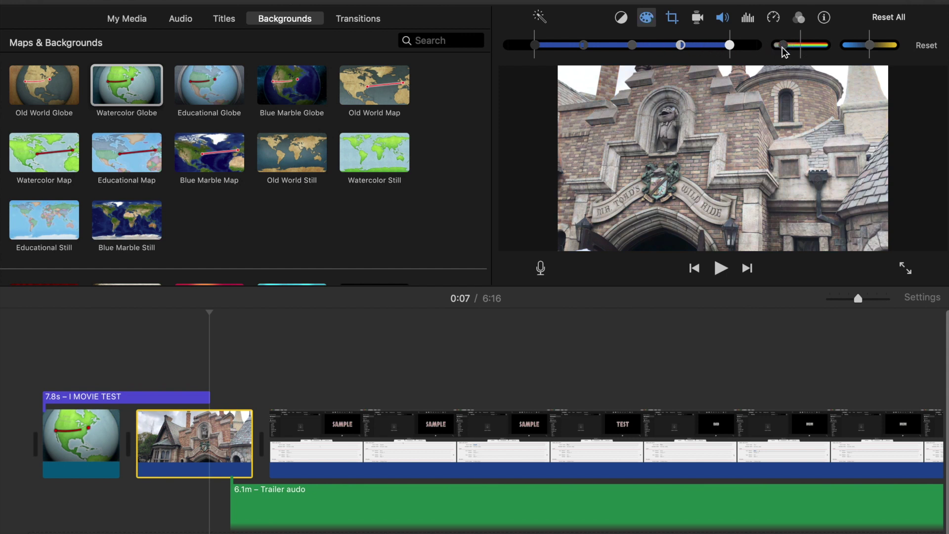
pyautogui.moveTo(777, 45); pyautogui.dragTo(823, 45)
pyautogui.moveTo(820, 43); pyautogui.dragTo(809, 44)
# - Review the building clip's speed options and keep the speed at Normal
pyautogui.click(774, 19)
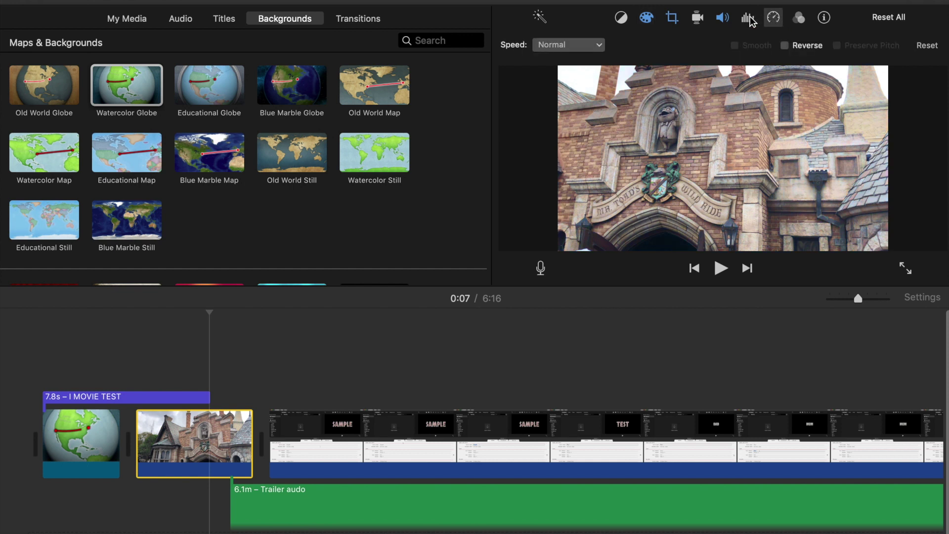
pyautogui.click(592, 46)
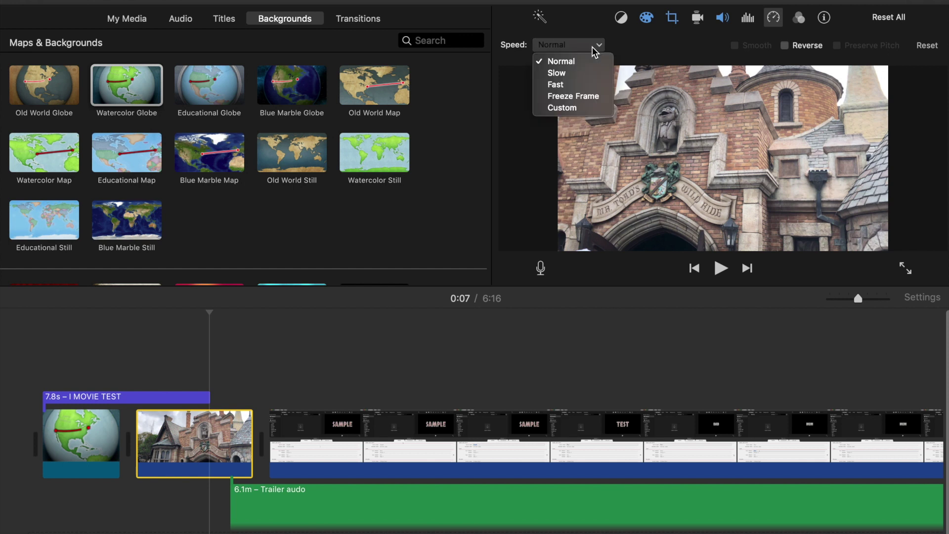
pyautogui.click(563, 61)
# - View the building clip's noise reduction and equalizer settings, and set its volume to 0%
pyautogui.click(753, 16)
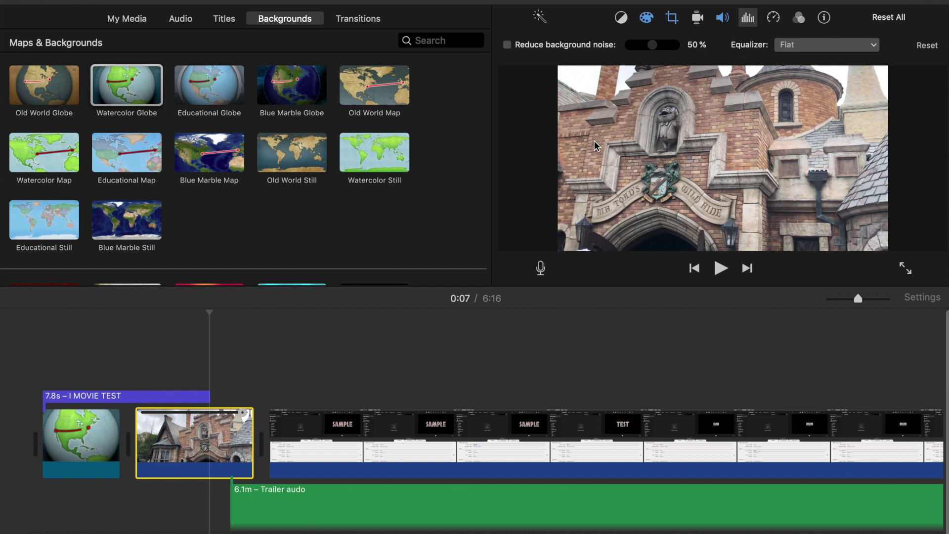
pyautogui.click(722, 17)
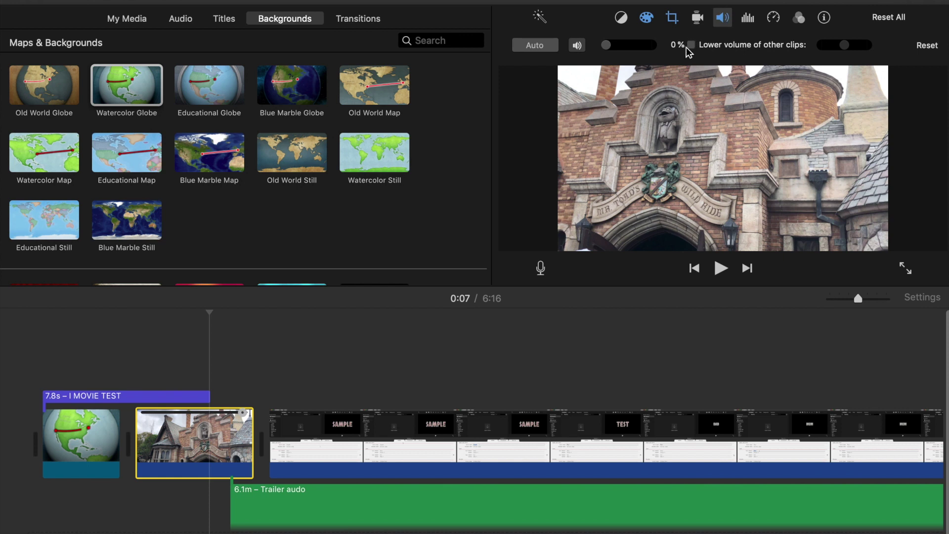
pyautogui.moveTo(607, 46)
pyautogui.mouseDown()
pyautogui.moveTo(639, 46)
pyautogui.moveTo(601, 44)
pyautogui.mouseUp()
pyautogui.moveTo(607, 47)
pyautogui.mouseDown()
pyautogui.moveTo(656, 46)
pyautogui.moveTo(594, 44)
pyautogui.mouseUp()
# - View the building clip's color balance options and turn on Stabilize Shaky Video at 33%
pyautogui.click(621, 19)
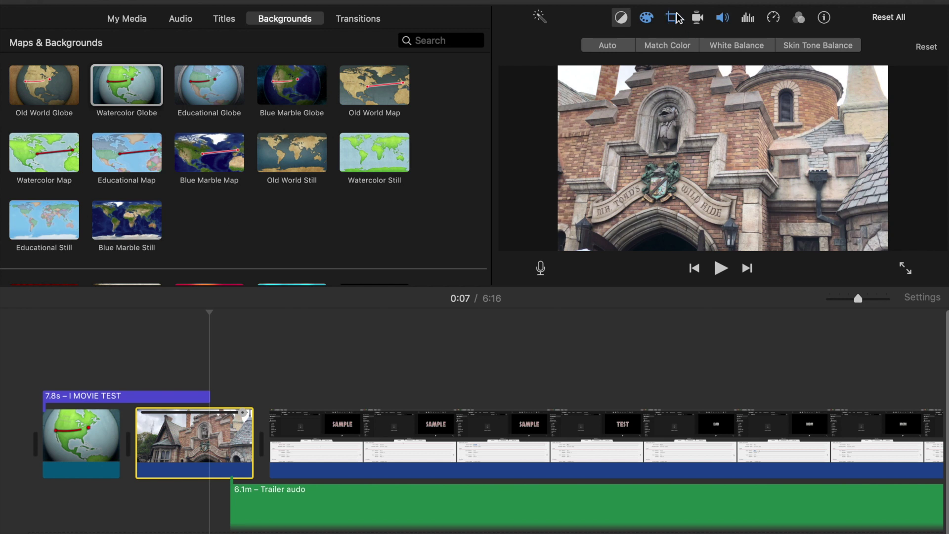
pyautogui.click(698, 18)
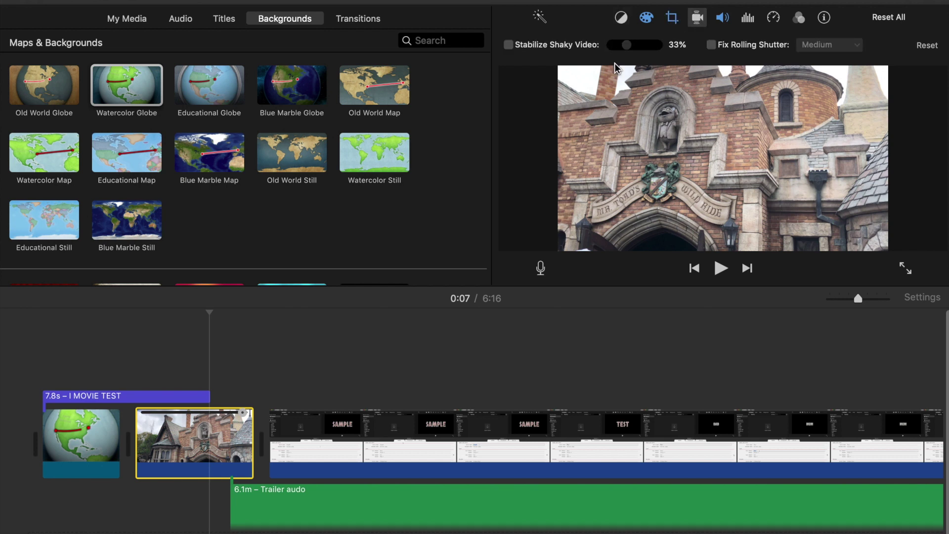
pyautogui.click(509, 45)
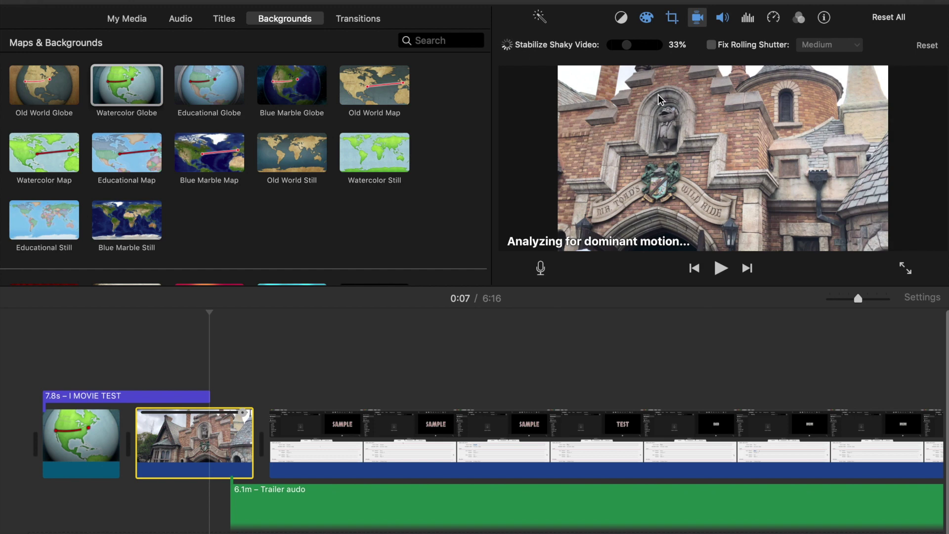
# - Play back the building clip and its title, and return the playhead to 0:00
pyautogui.click(721, 268)
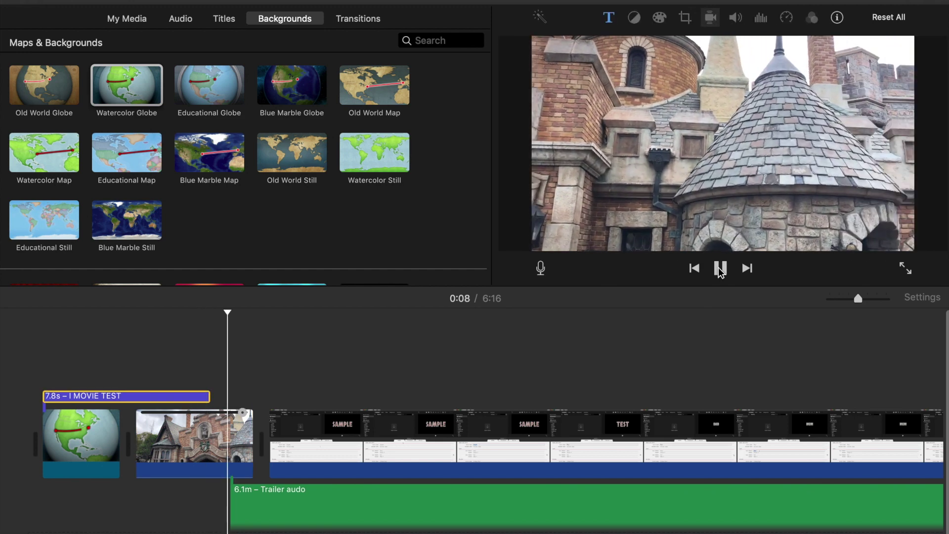
pyautogui.click(111, 388)
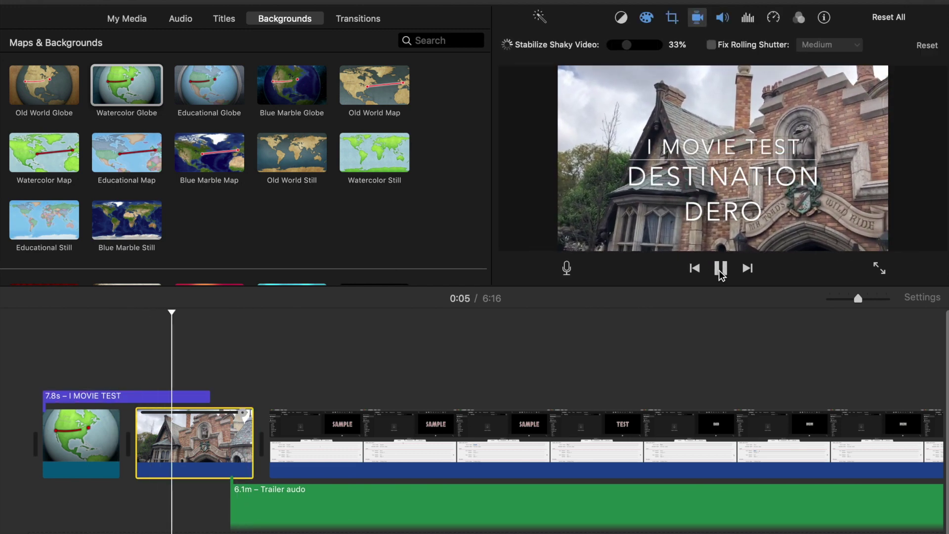
pyautogui.click(720, 268)
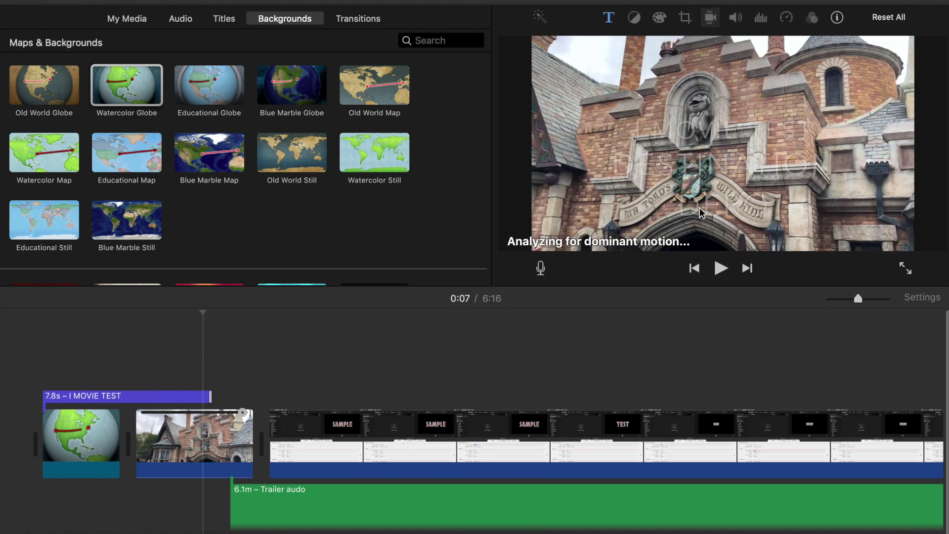
pyautogui.click(39, 379)
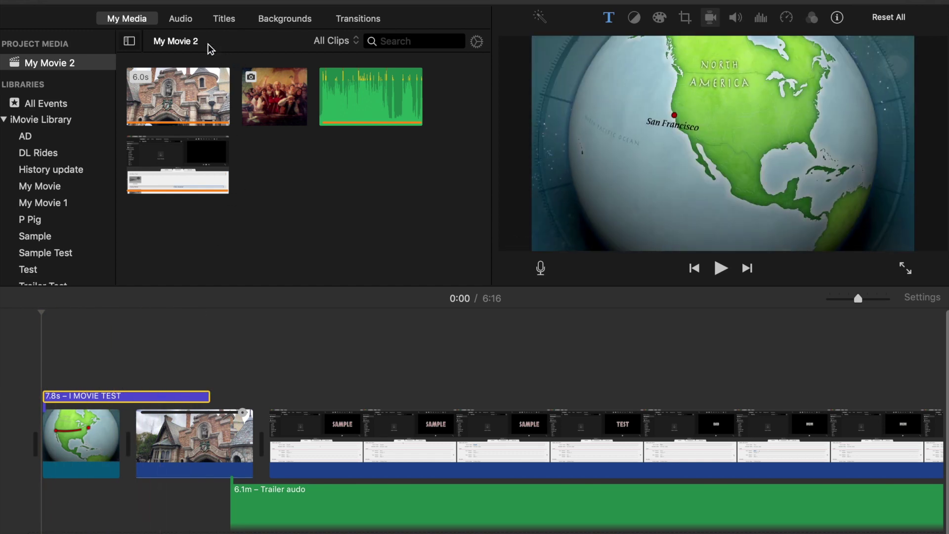
# - Preview the Modern and Neon tracks from the Theme Music sound effects
pyautogui.click(184, 21)
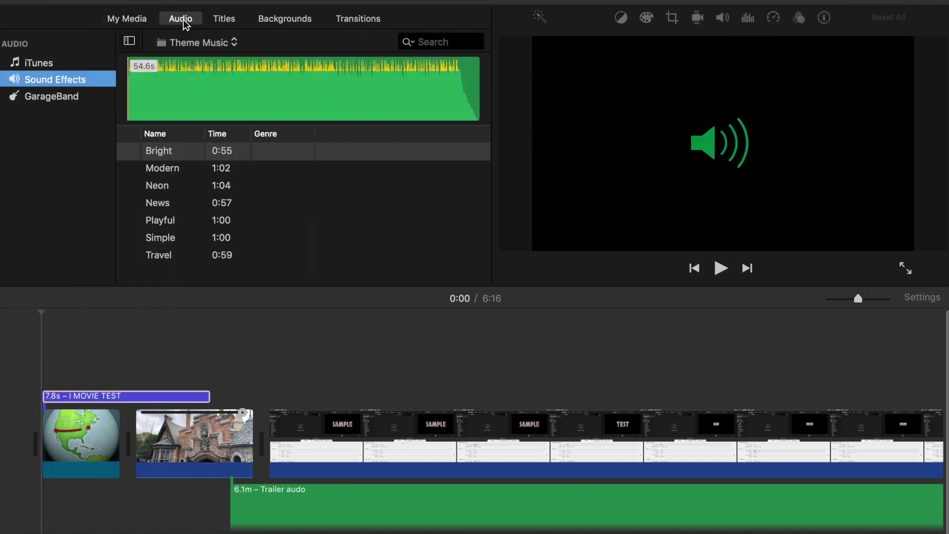
pyautogui.click(179, 171)
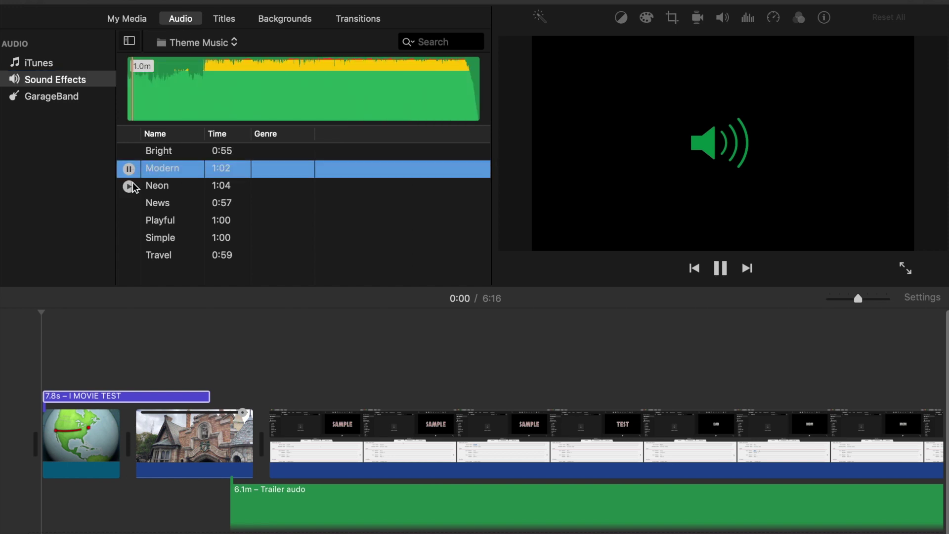
pyautogui.click(130, 186)
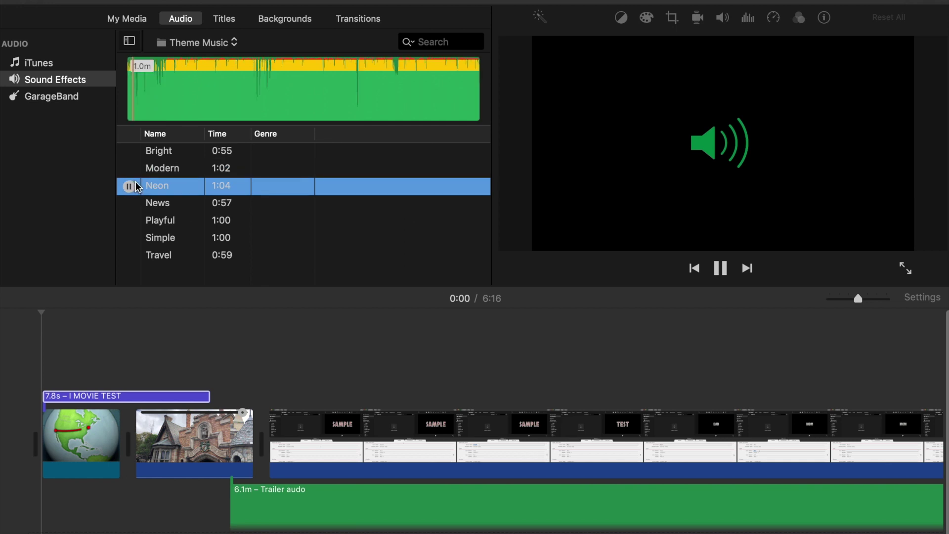
pyautogui.click(97, 341)
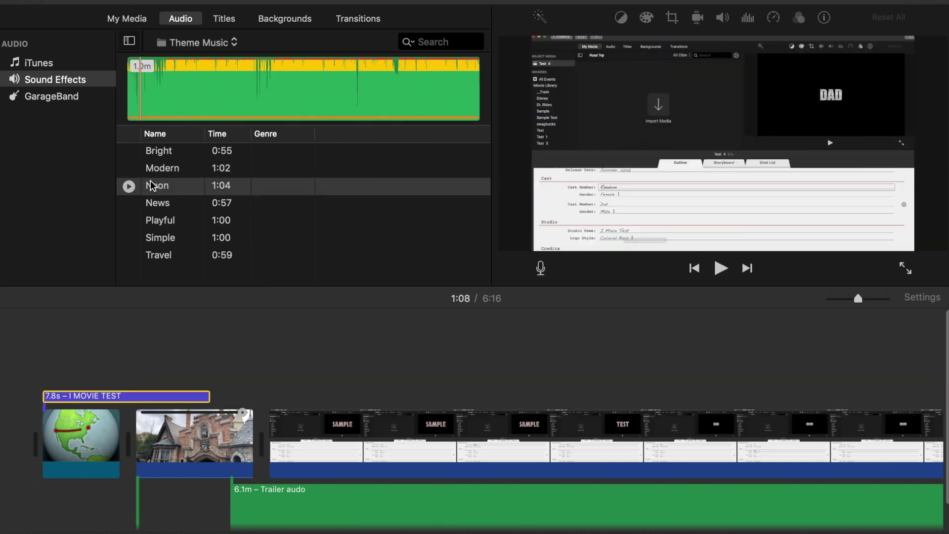
# - Add the Neon track beneath the movie from 0:00 and play back the opening with the music
pyautogui.moveTo(272, 184); pyautogui.dragTo(43, 505)
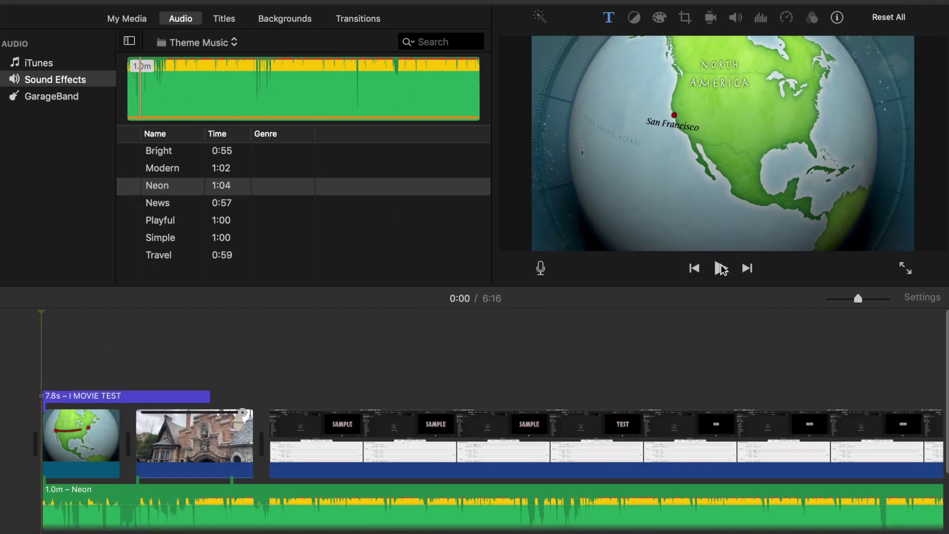
pyautogui.click(721, 269)
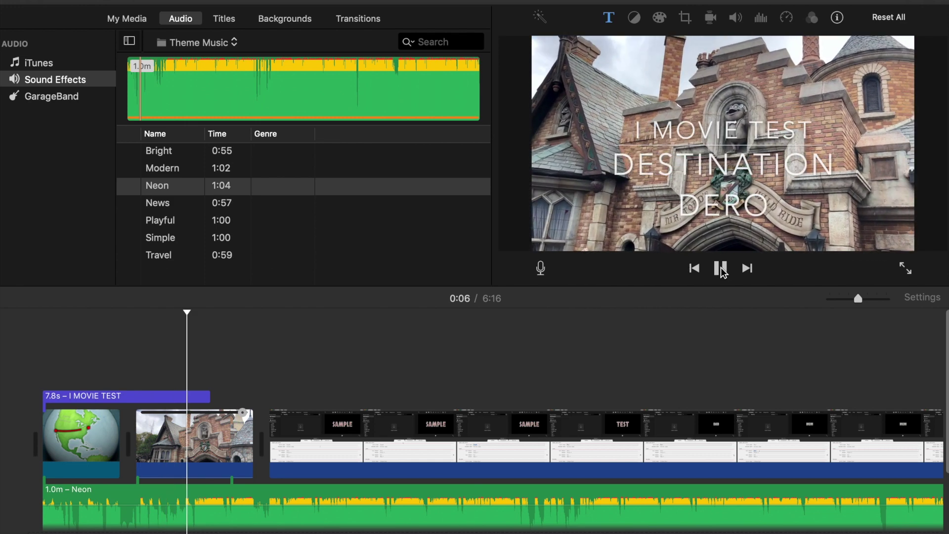
pyautogui.click(721, 269)
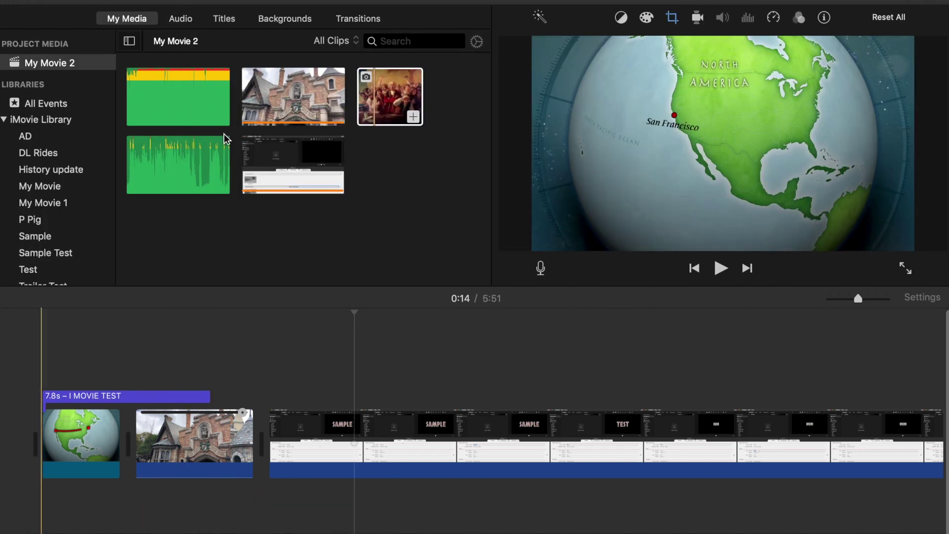
# - Place the painting photo above the screen recording clip as a Cutaway and open the choices for its overlay type
pyautogui.moveTo(390, 99); pyautogui.dragTo(381, 349)
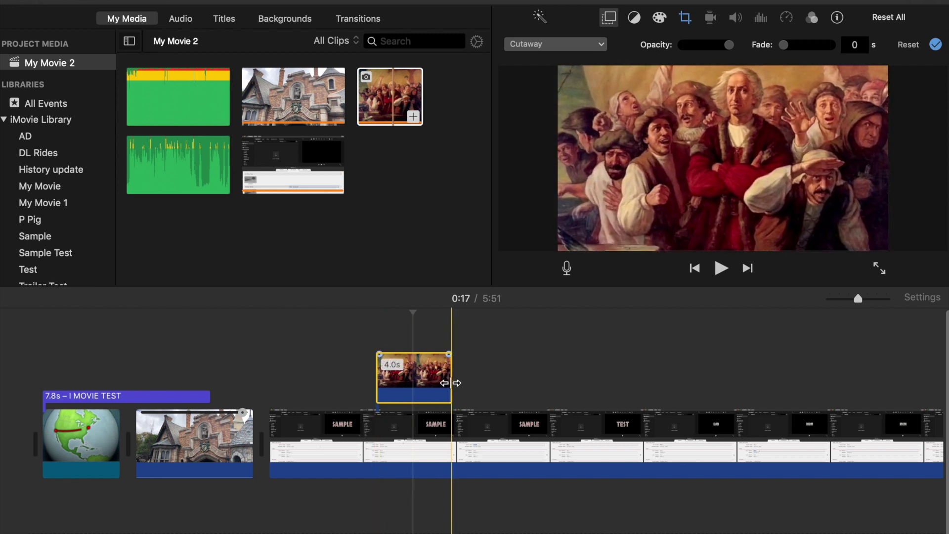
pyautogui.click(400, 381)
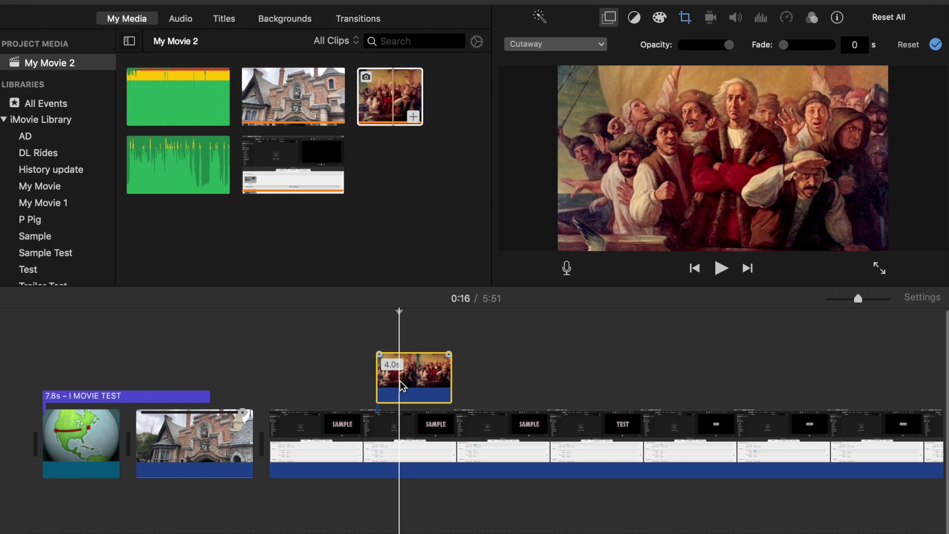
pyautogui.click(610, 18)
pyautogui.click(610, 18)
pyautogui.click(555, 44)
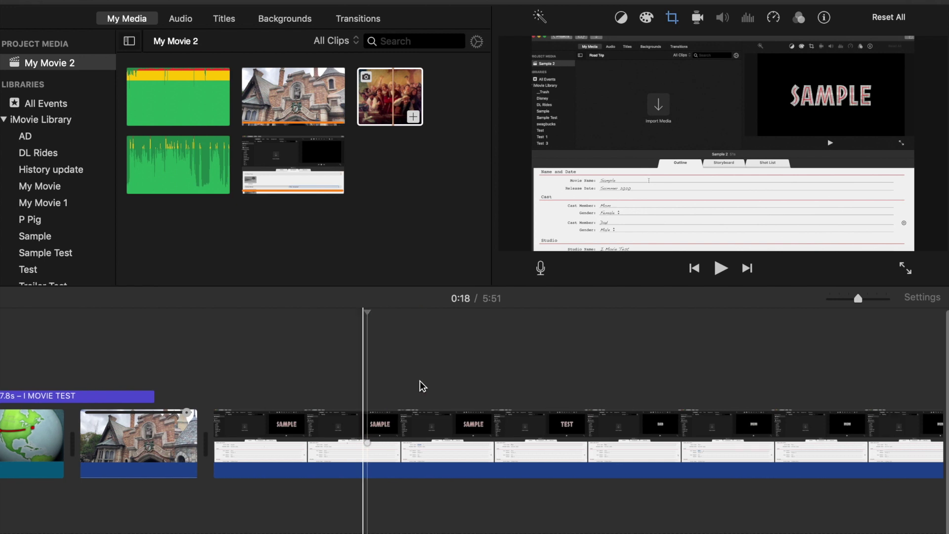
# - Split the screen recording clip at 0:21 and delete the portion before the split
pyautogui.click(377, 427)
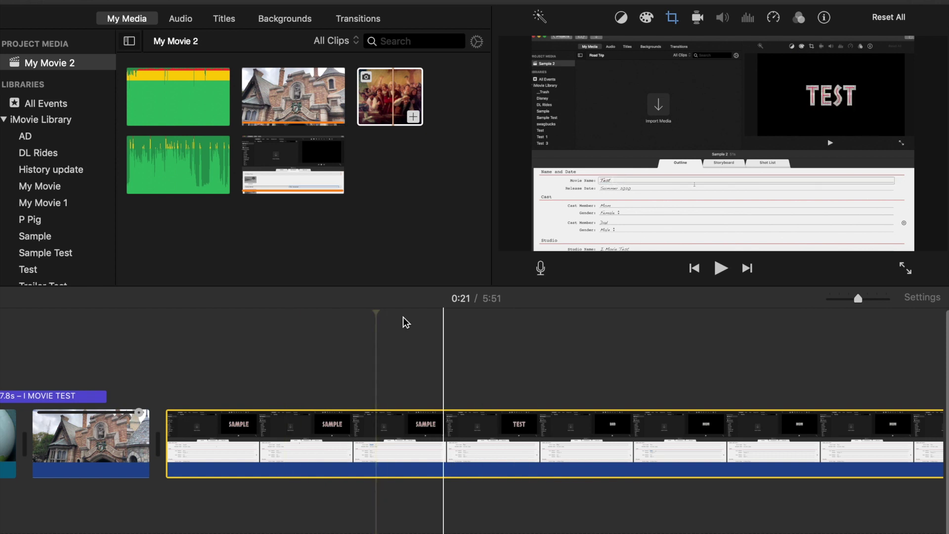
pyautogui.rightClick(361, 438)
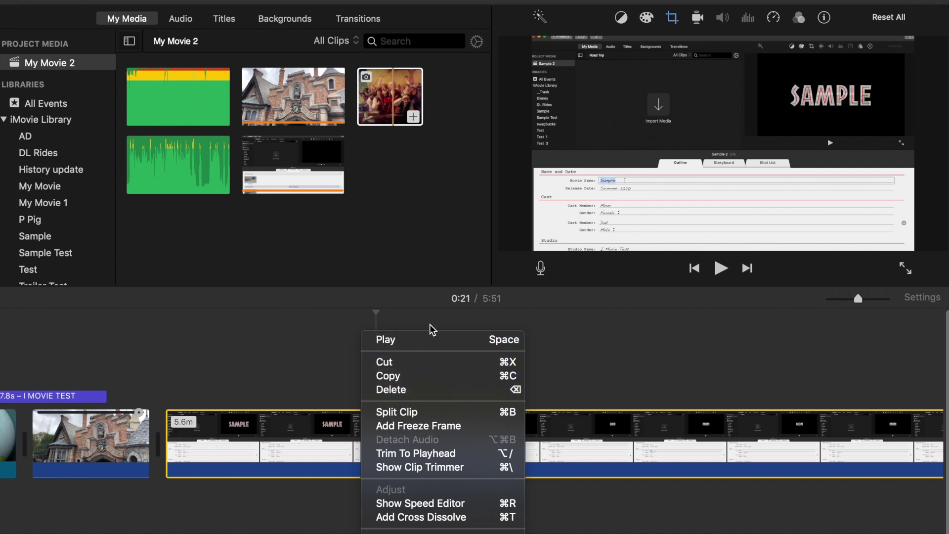
pyautogui.click(406, 415)
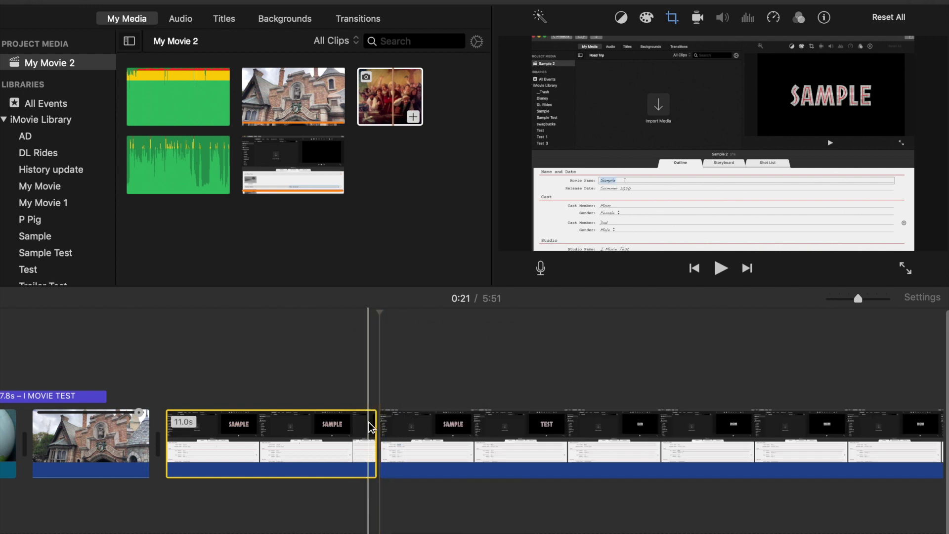
pyautogui.click(344, 441)
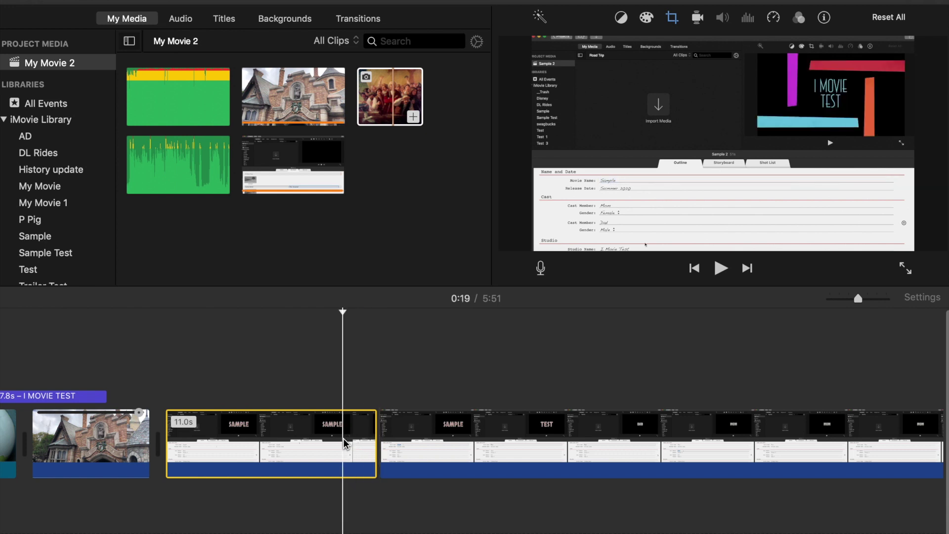
pyautogui.press('Delete')
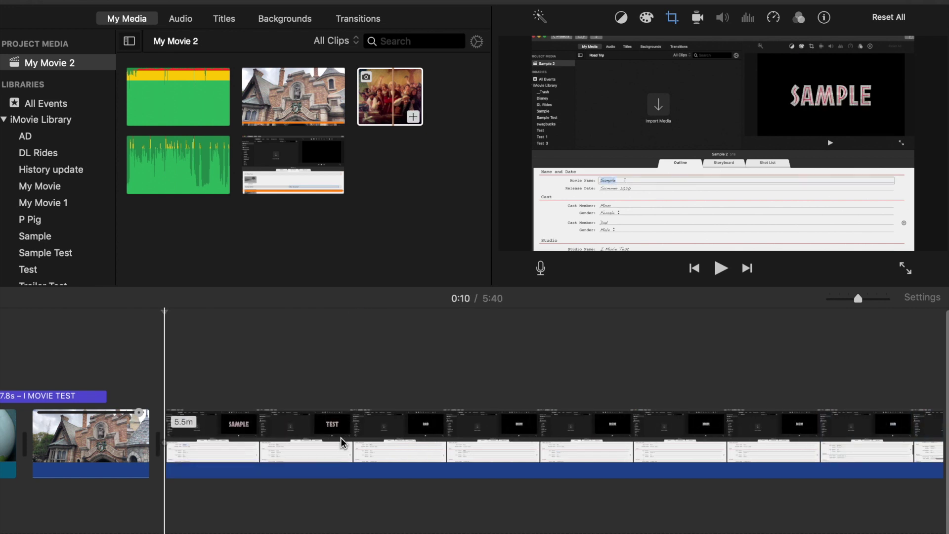
# - Split the remaining screen recording at 0:25 and delete the portion before the split
pyautogui.click(460, 432)
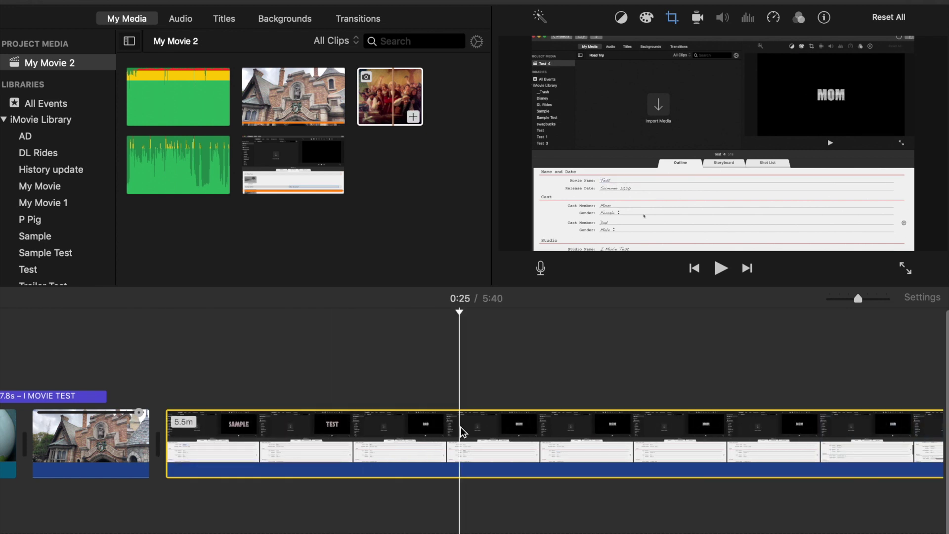
pyautogui.rightClick(460, 432)
pyautogui.click(487, 412)
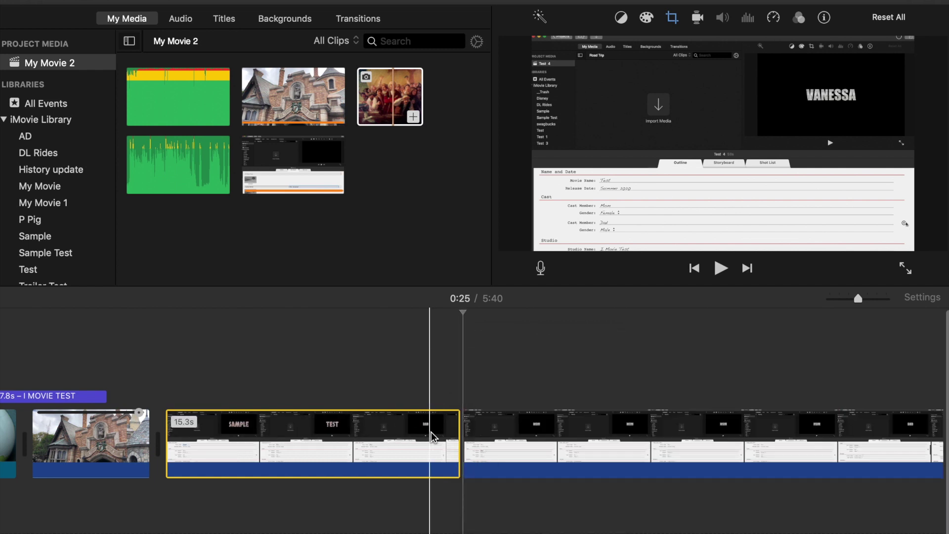
pyautogui.press('Delete')
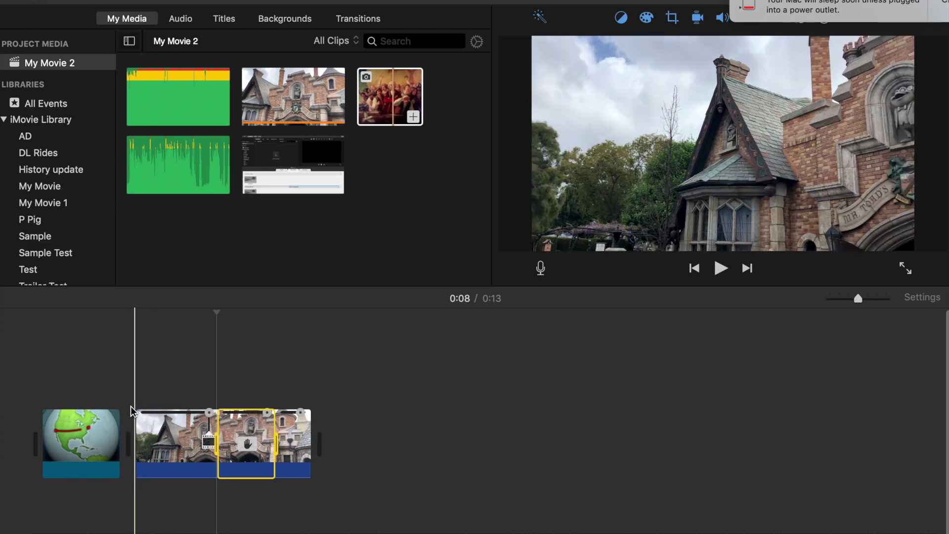
# - Play back the building clip with its freeze frame from 0:04
pyautogui.click(136, 378)
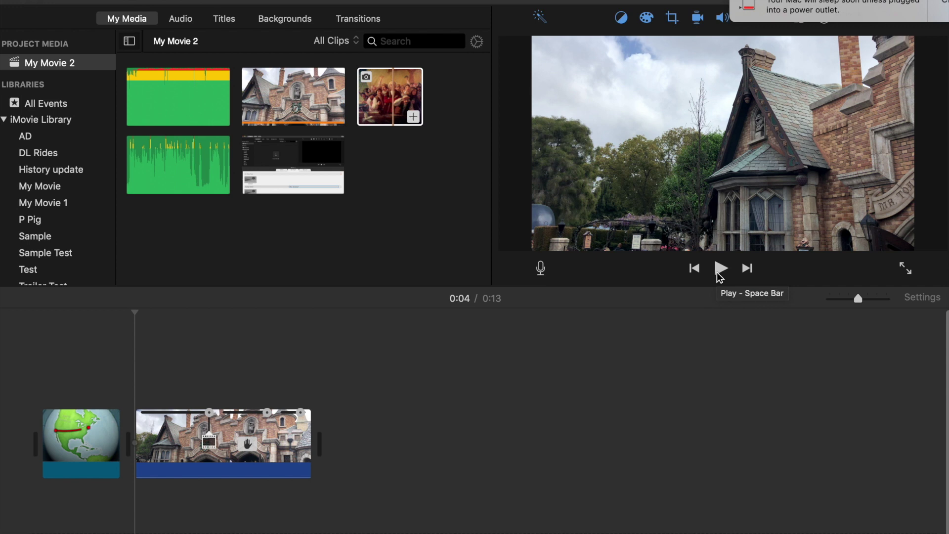
pyautogui.click(720, 271)
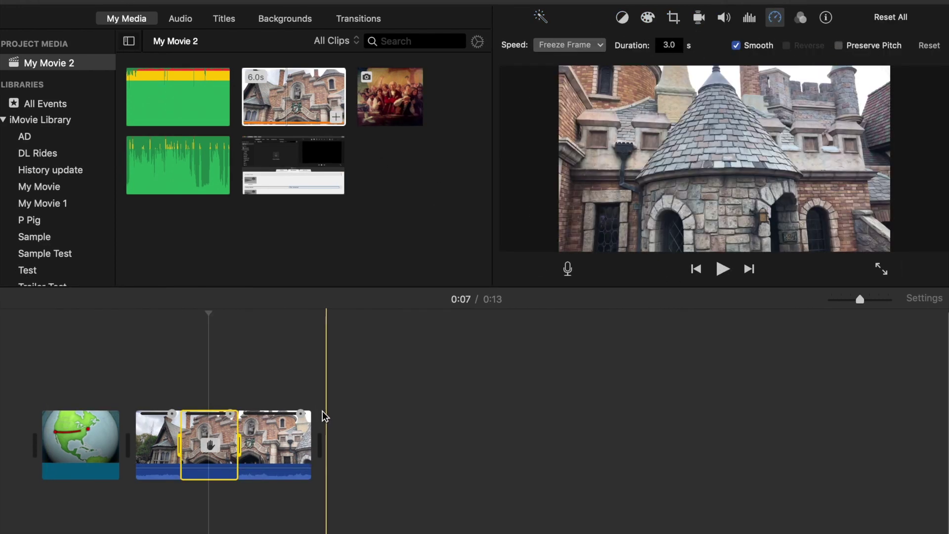
pyautogui.click(388, 335)
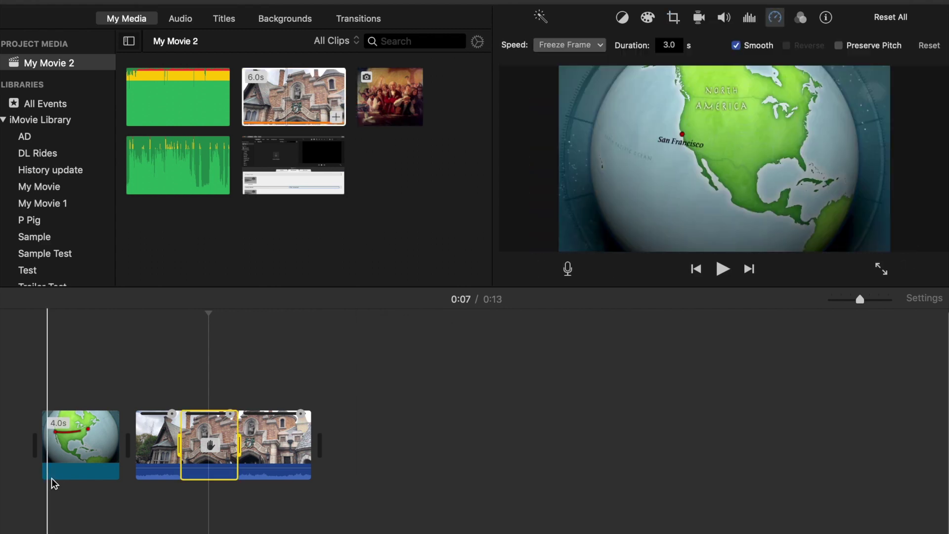
# - Add the painting photo after the building clip, and set its crop style to Ken Burns after trying Fit
pyautogui.moveTo(390, 98)
pyautogui.mouseDown()
pyautogui.moveTo(371, 445)
pyautogui.moveTo(355, 447)
pyautogui.mouseUp()
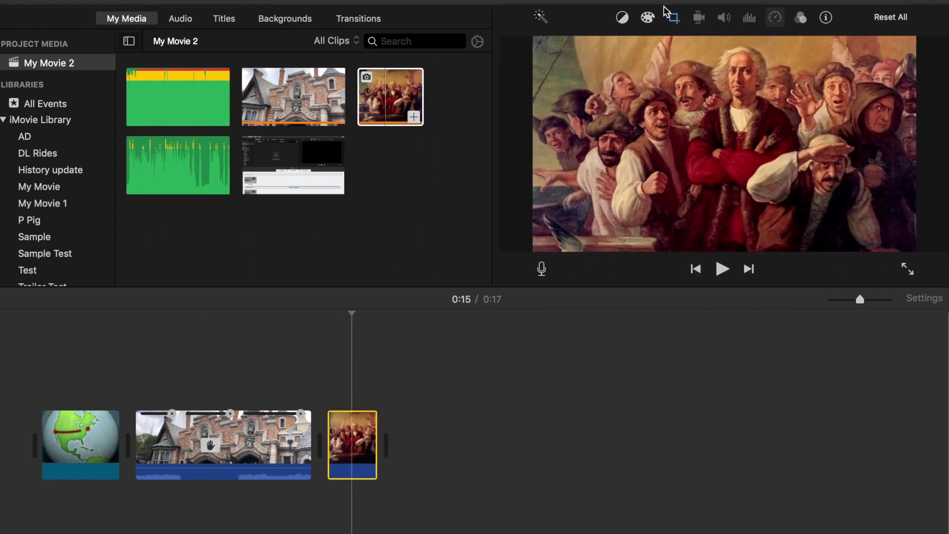
pyautogui.click(673, 18)
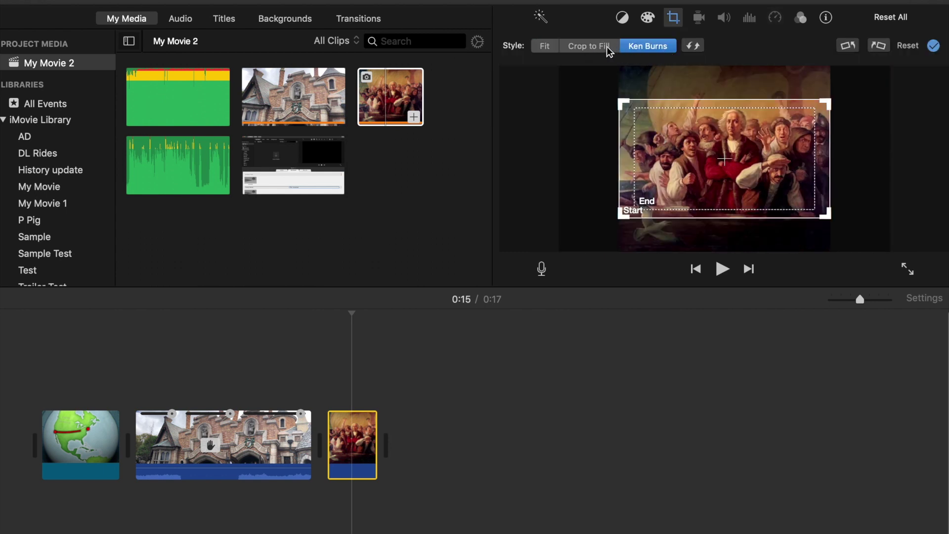
pyautogui.click(545, 45)
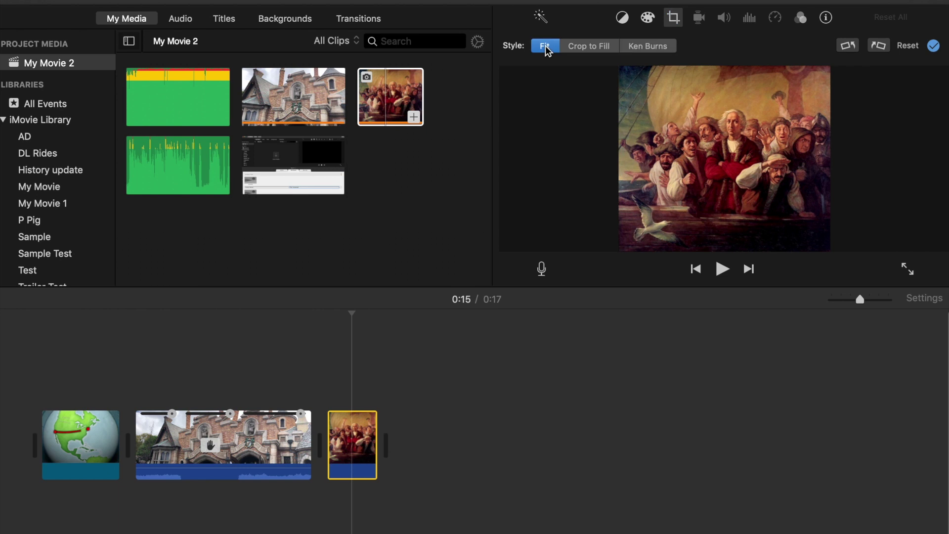
pyautogui.click(652, 45)
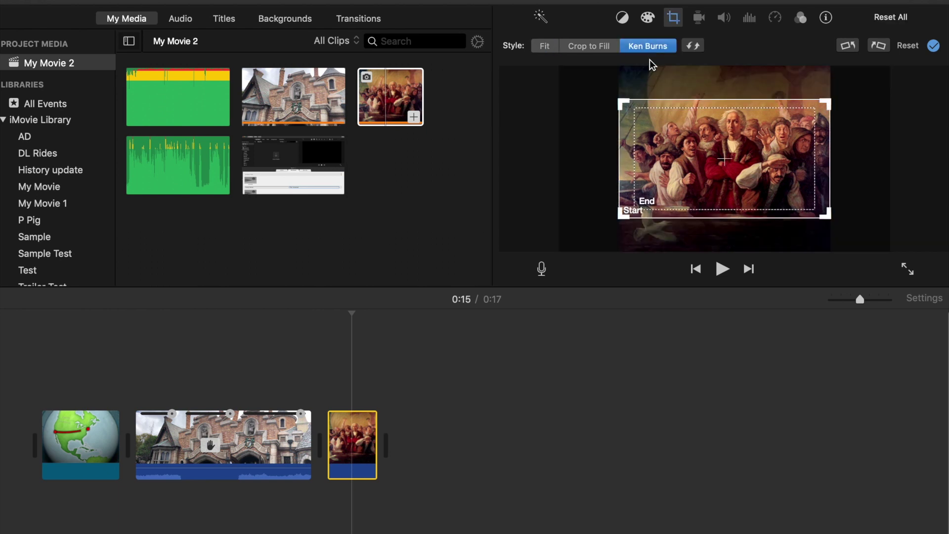
# - Enlarge the painting's Ken Burns Start frame, and shrink and reposition the End frame around the upper central figures
pyautogui.moveTo(621, 215); pyautogui.dragTo(594, 243)
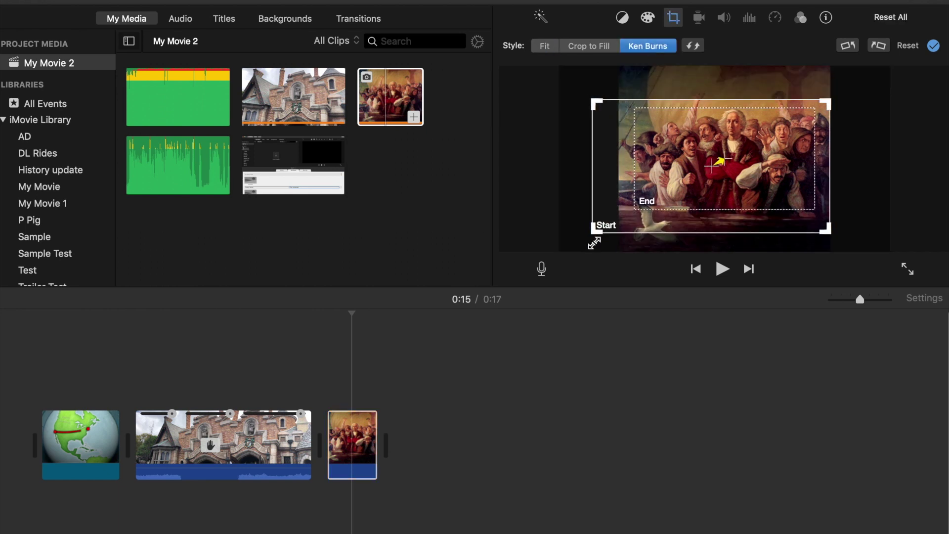
pyautogui.click(644, 198)
pyautogui.moveTo(637, 208); pyautogui.dragTo(661, 177)
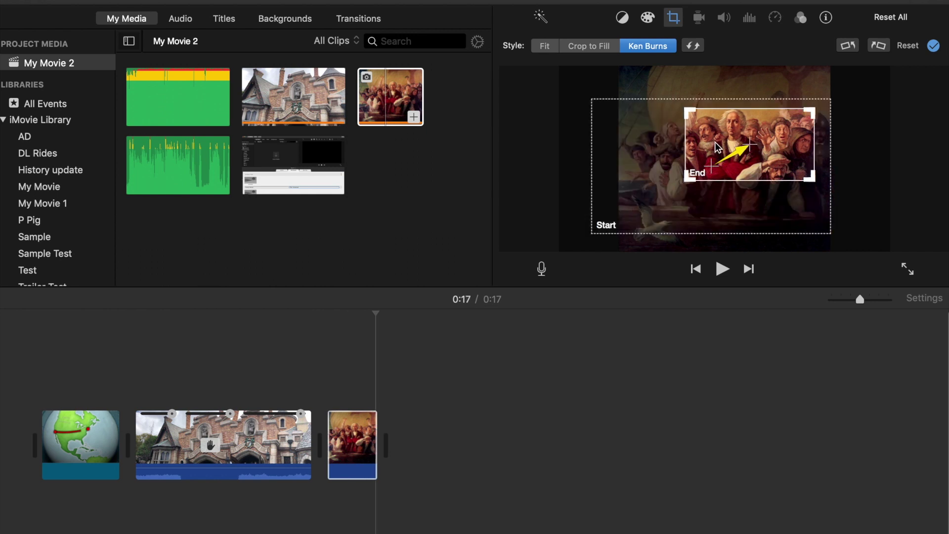
pyautogui.moveTo(718, 147); pyautogui.dragTo(710, 140)
# - Play back the painting's Ken Burns movement from 0:12
pyautogui.click(295, 404)
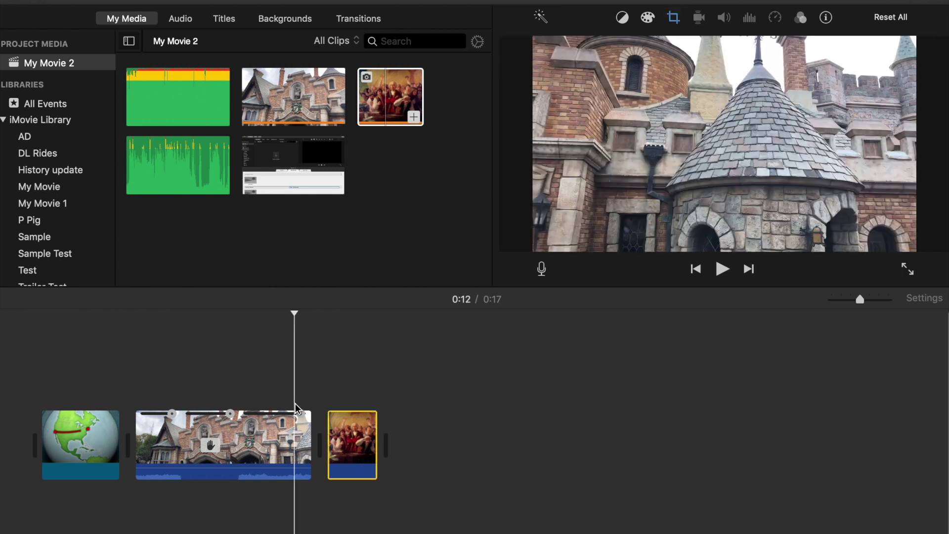
pyautogui.click(722, 267)
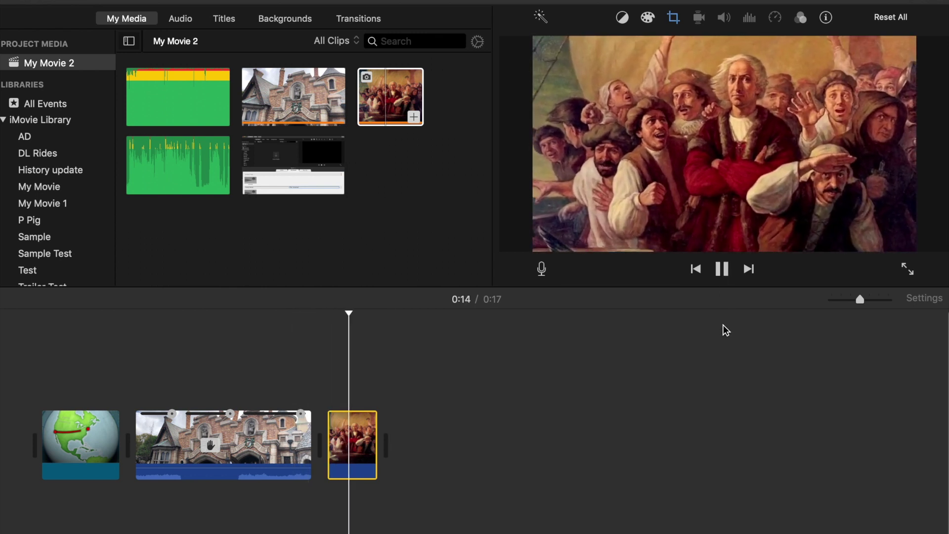
pyautogui.click(723, 267)
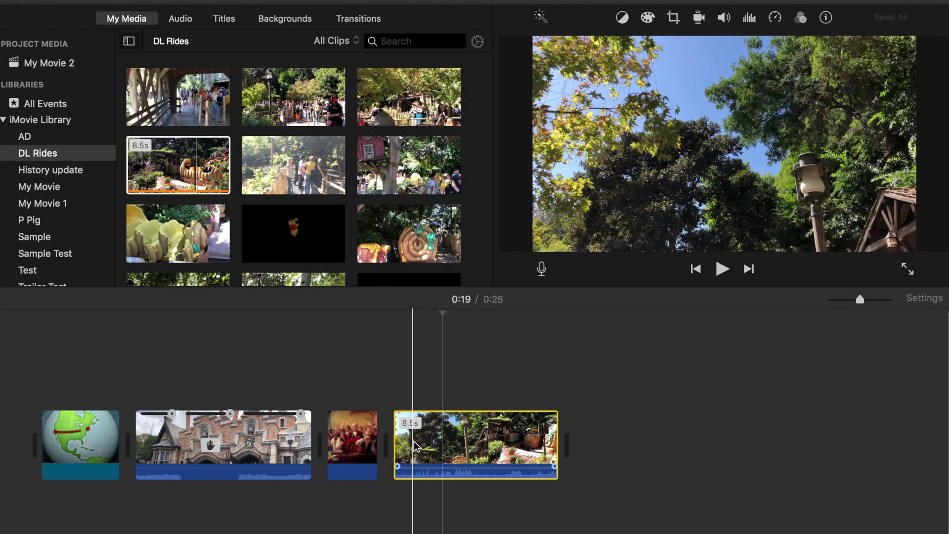
# - Add short audio fades at the start and end of the DL Rides garden clip and turn its volume all the way down
pyautogui.click(413, 438)
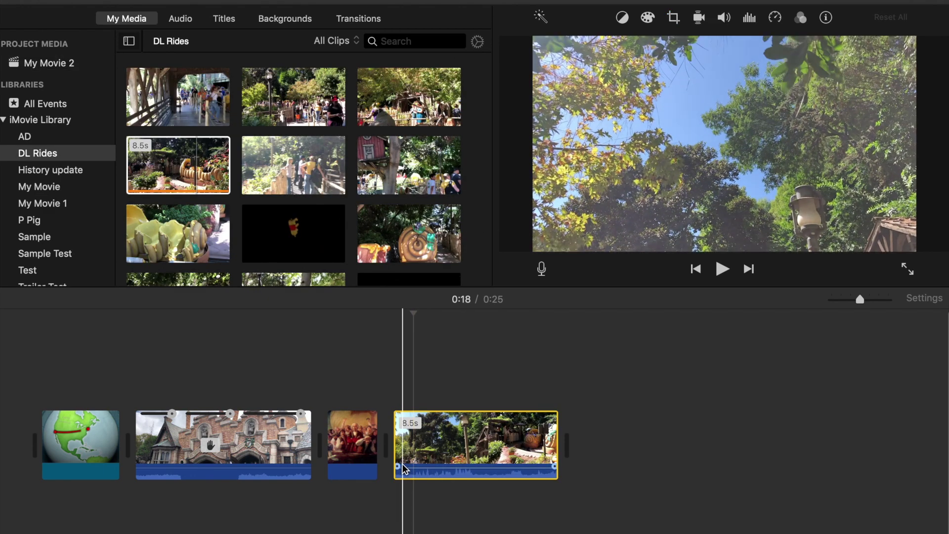
pyautogui.moveTo(397, 467); pyautogui.dragTo(411, 467)
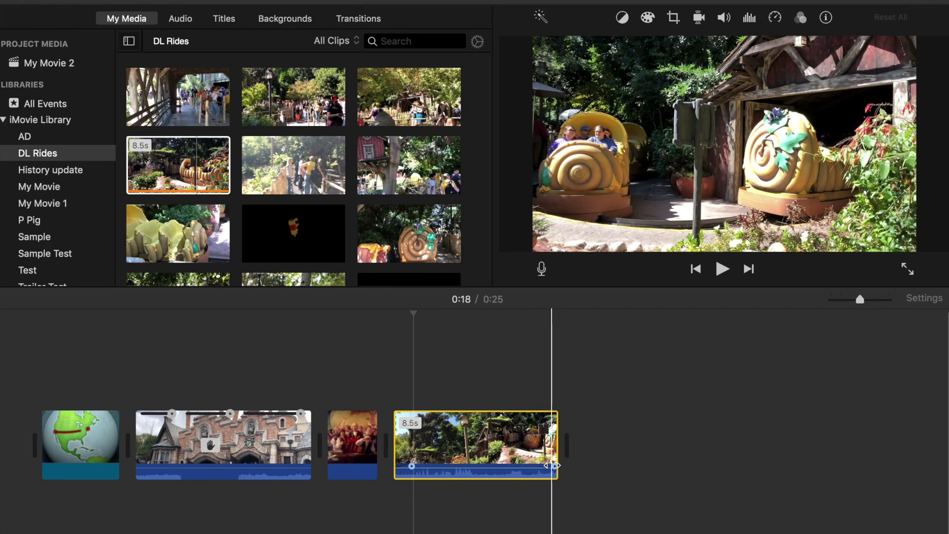
pyautogui.moveTo(554, 466); pyautogui.dragTo(538, 467)
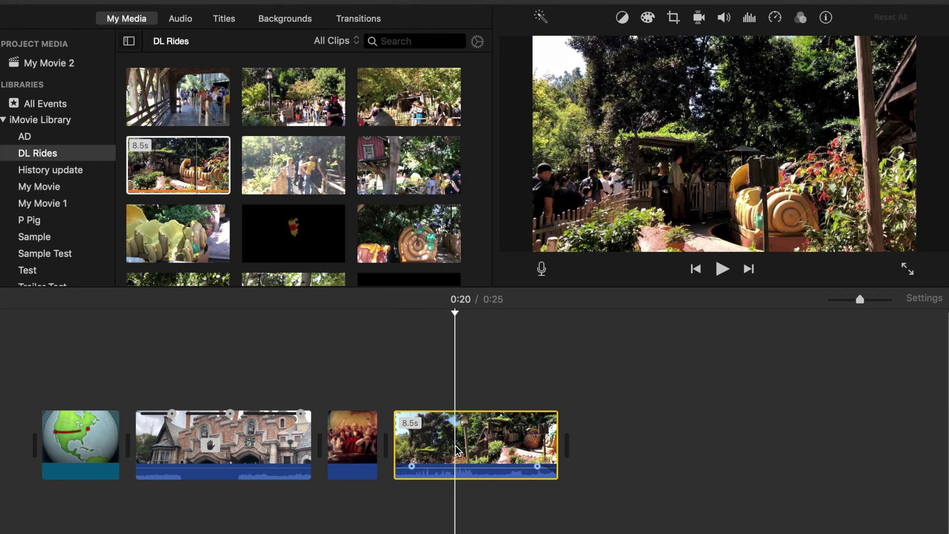
pyautogui.click(724, 19)
pyautogui.moveTo(657, 42); pyautogui.dragTo(590, 44)
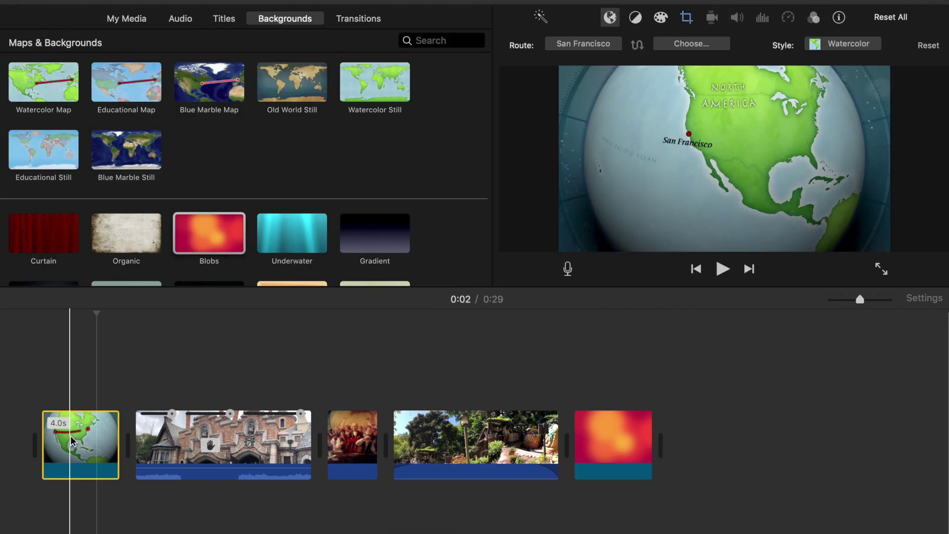
# - Move the San Francisco map clip to the end of the timeline, after the Blobs background
pyautogui.moveTo(94, 437); pyautogui.dragTo(638, 435)
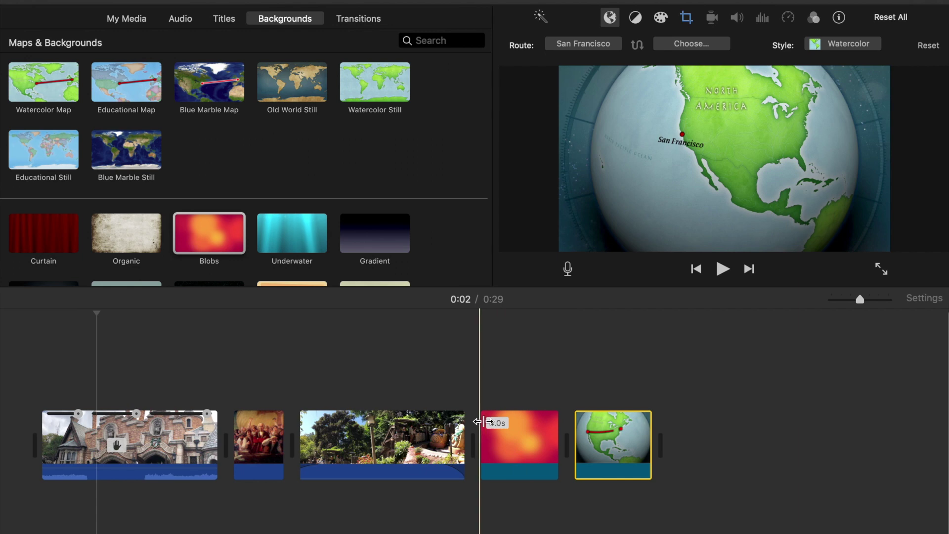
# - Show the available transitions and play the plain cut from the end of the brick building clip into the painting
pyautogui.scroll(3, 371, 124)
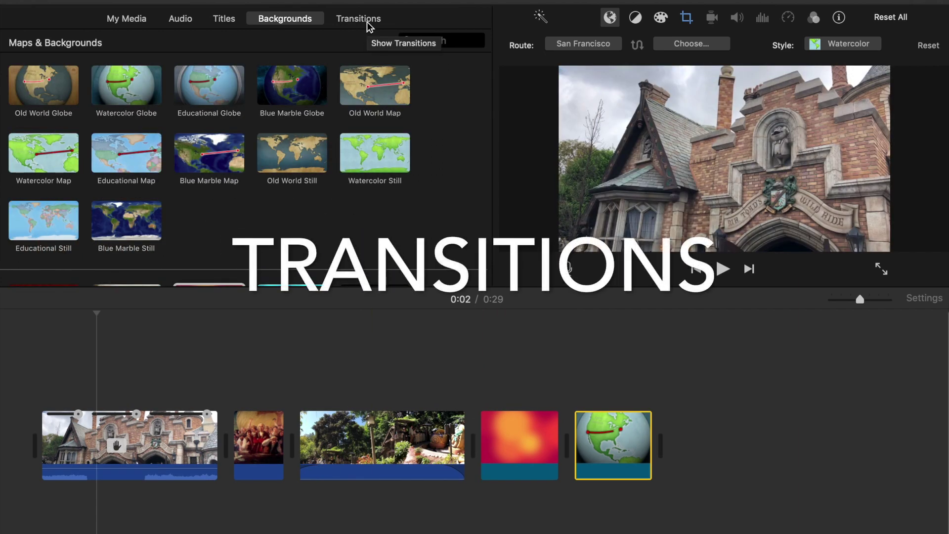
pyautogui.click(365, 22)
pyautogui.scroll(-2, 207, 138)
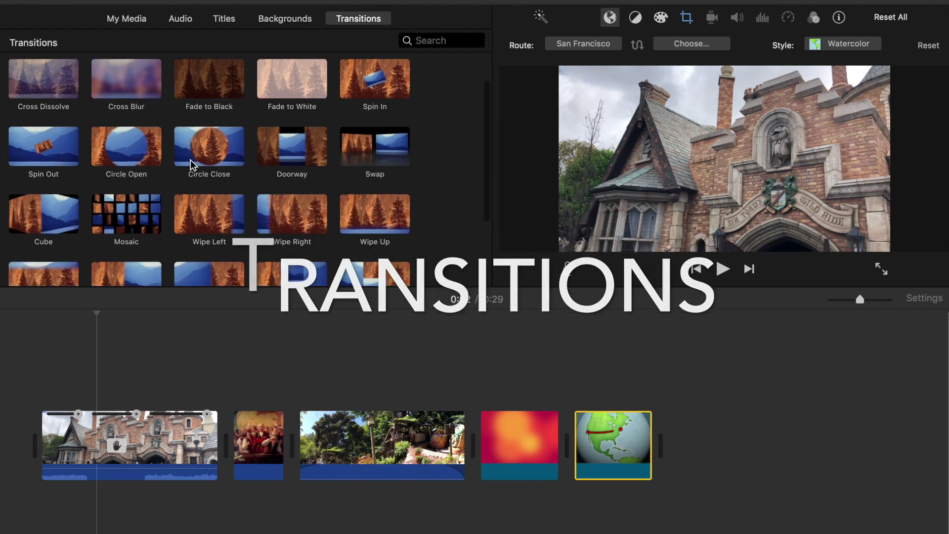
pyautogui.click(190, 412)
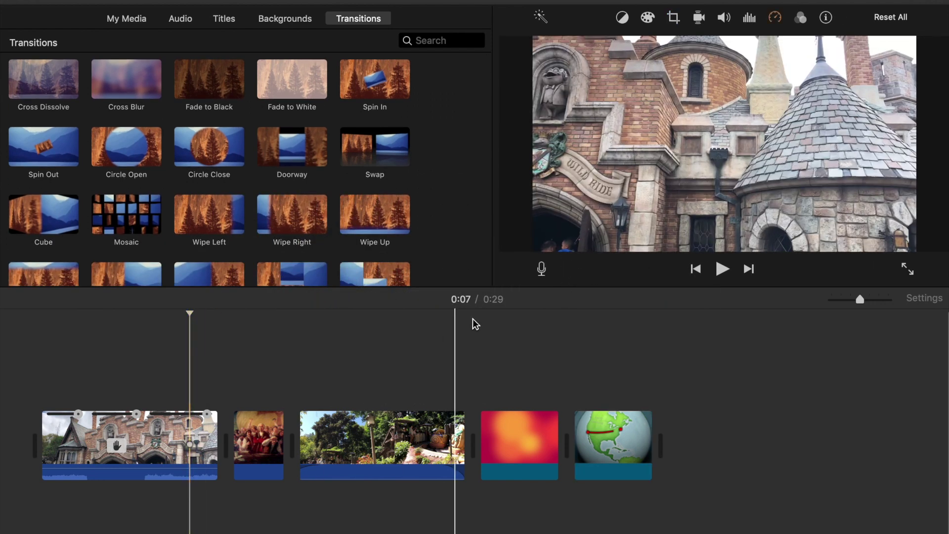
pyautogui.click(725, 272)
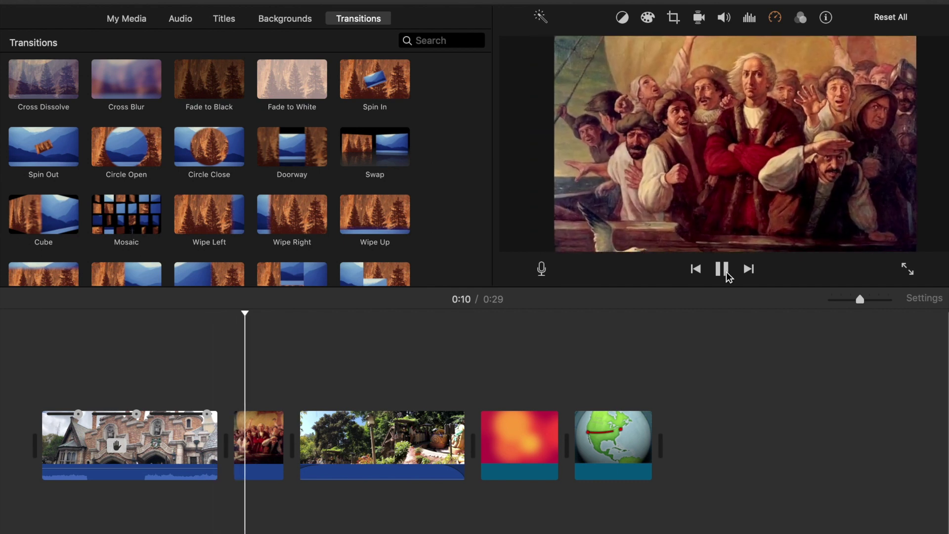
pyautogui.click(723, 270)
# - Add a Circle Open transition between the building clip and the painting, set its duration to 0.5 s and preview it
pyautogui.moveTo(151, 156); pyautogui.dragTo(211, 445)
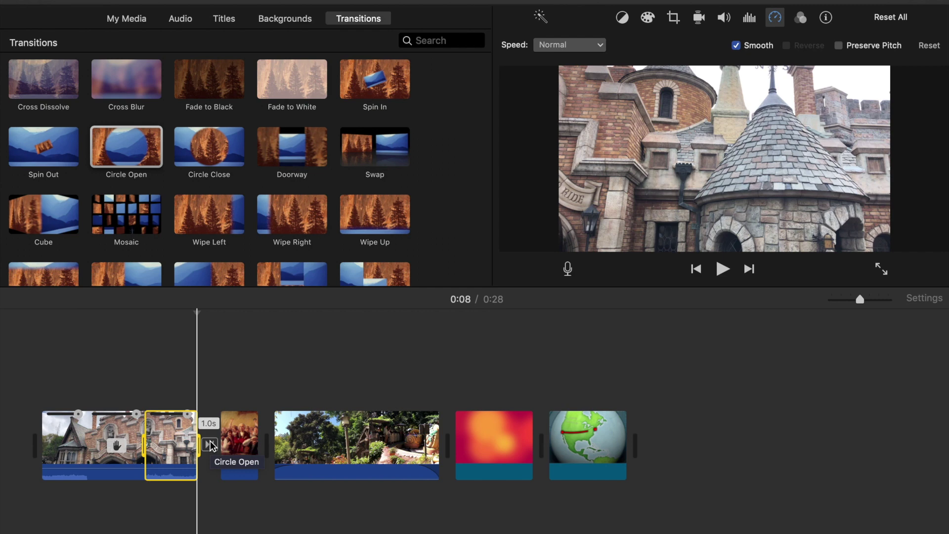
pyautogui.doubleClick(210, 444)
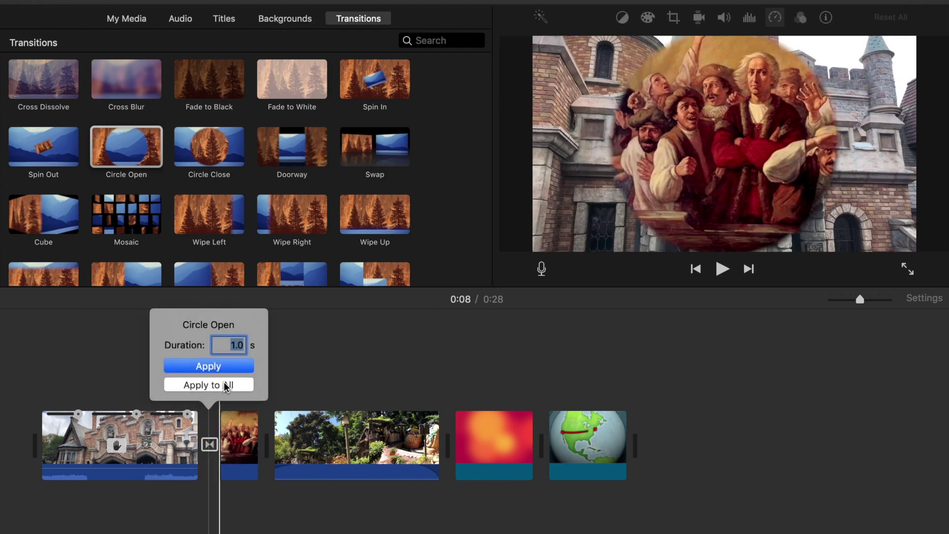
pyautogui.click(243, 345)
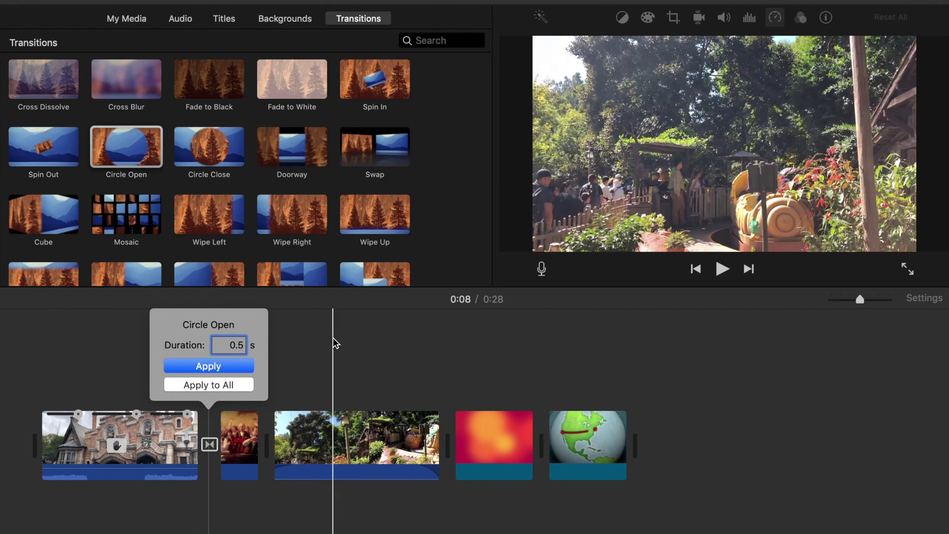
pyautogui.click(232, 366)
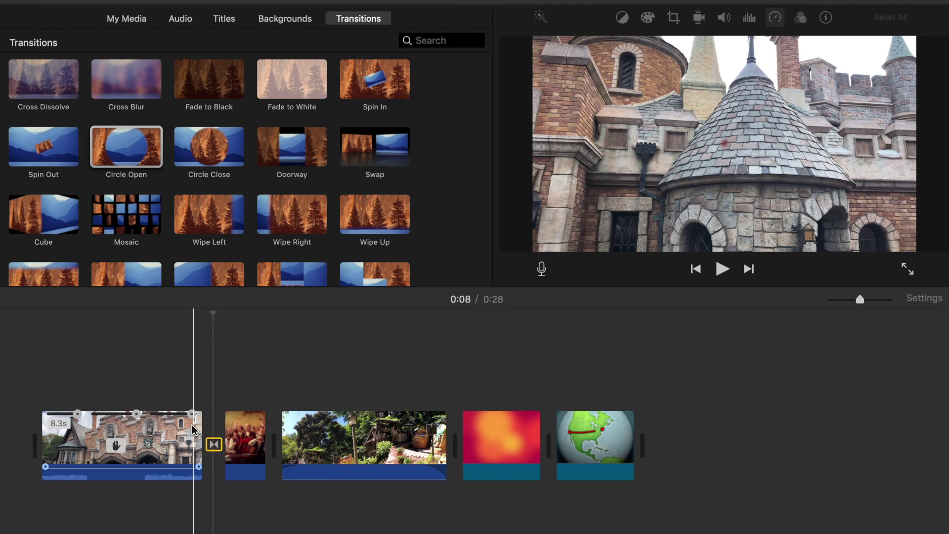
pyautogui.click(190, 429)
pyautogui.click(722, 268)
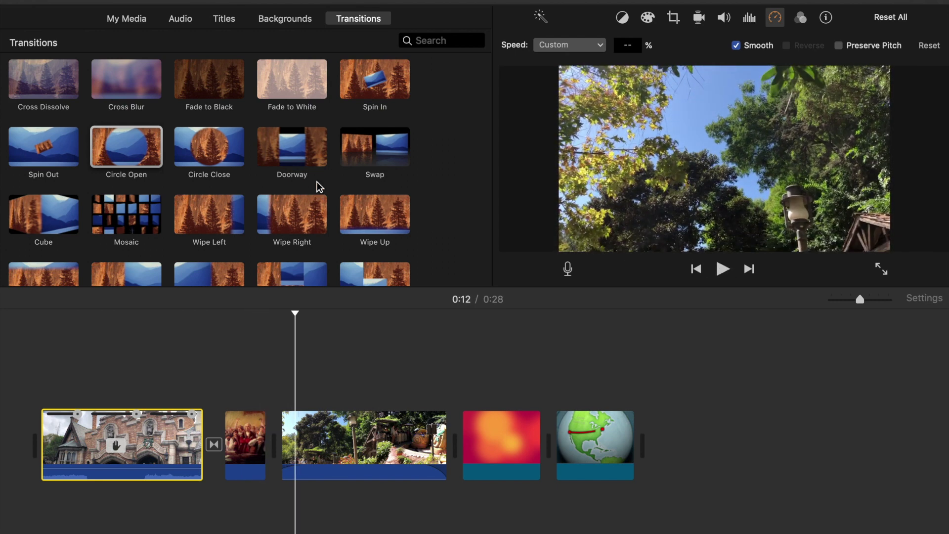
# - Add a Fade to Black transition between the painting and the garden clip and play it back
pyautogui.moveTo(207, 82)
pyautogui.mouseDown()
pyautogui.moveTo(223, 306)
pyautogui.moveTo(275, 376)
pyautogui.moveTo(267, 440)
pyautogui.mouseUp()
pyautogui.click(244, 435)
pyautogui.click(727, 273)
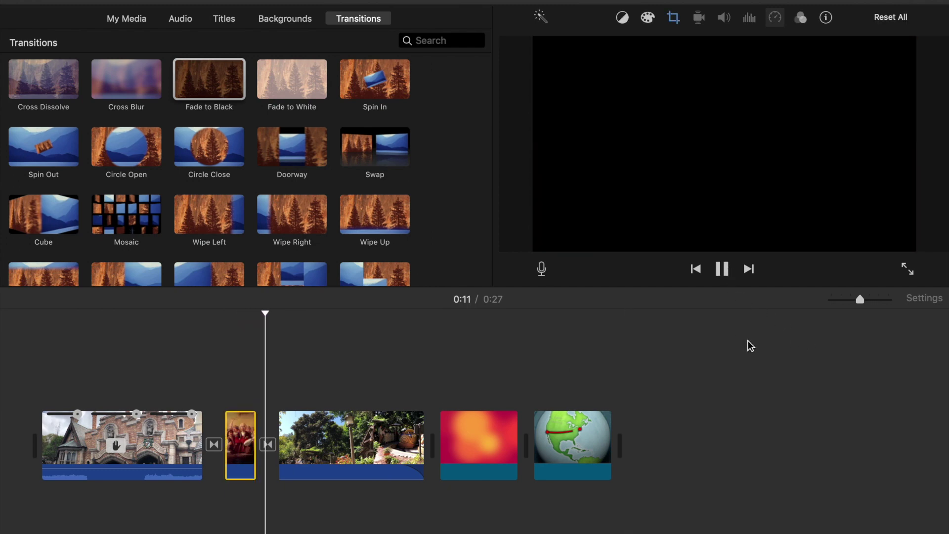
pyautogui.click(727, 273)
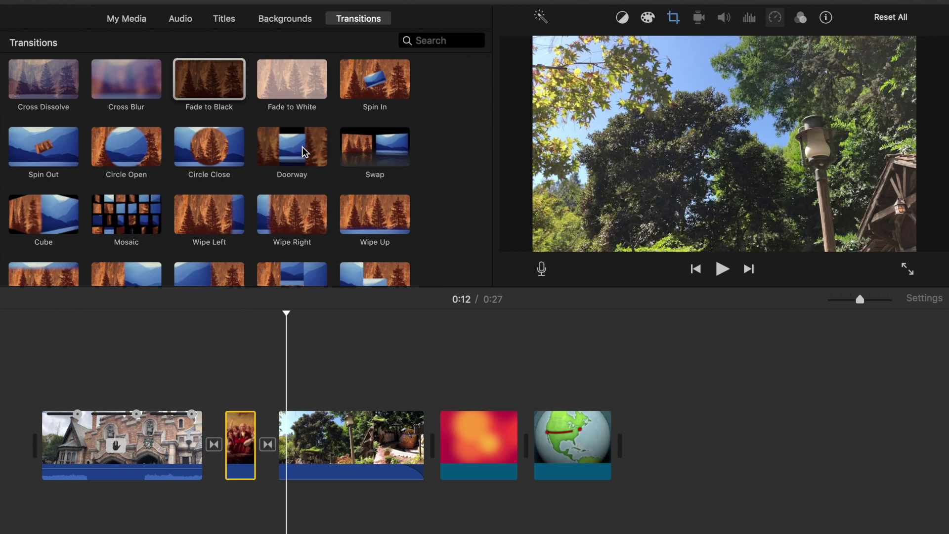
# - Add a Swap transition between the garden clip and the Blobs background and play it back
pyautogui.moveTo(368, 151); pyautogui.dragTo(415, 444)
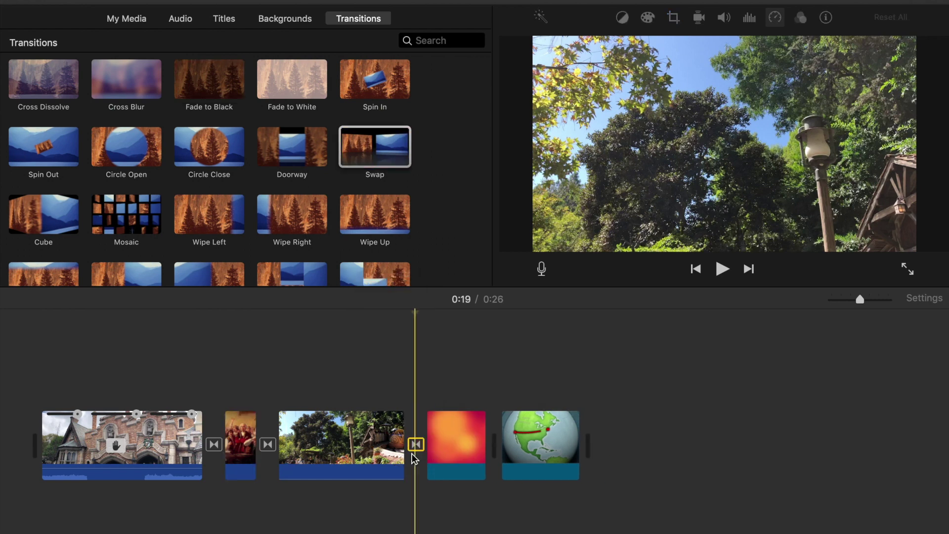
pyautogui.click(387, 440)
pyautogui.click(722, 268)
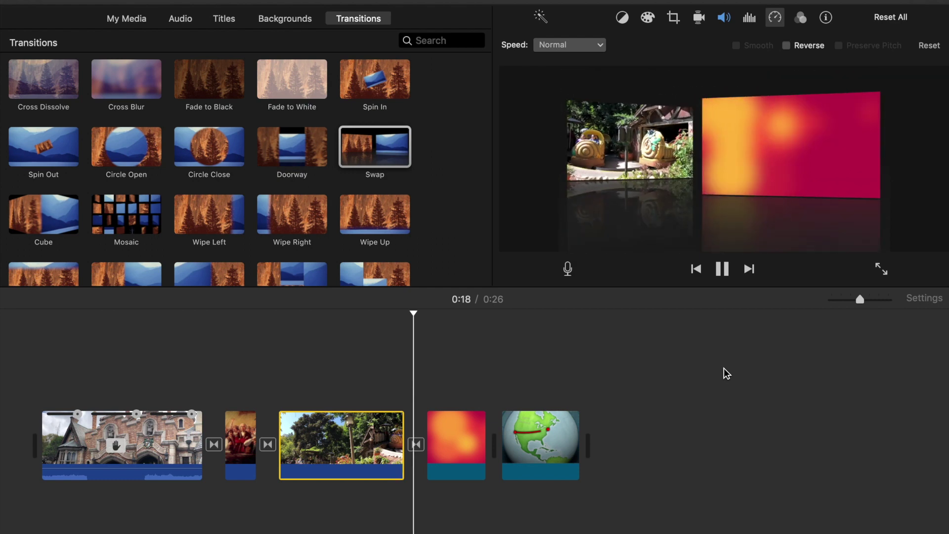
pyautogui.click(723, 269)
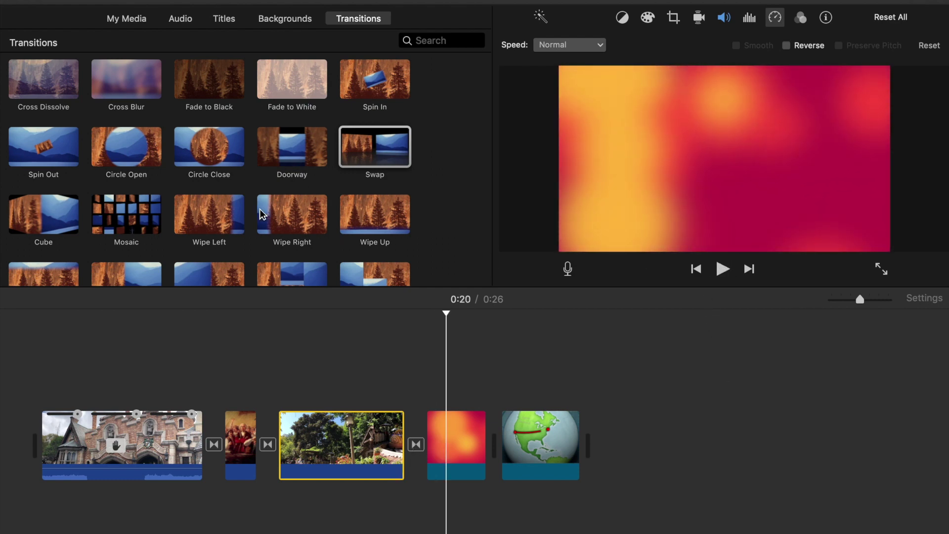
pyautogui.scroll(-5, 262, 214)
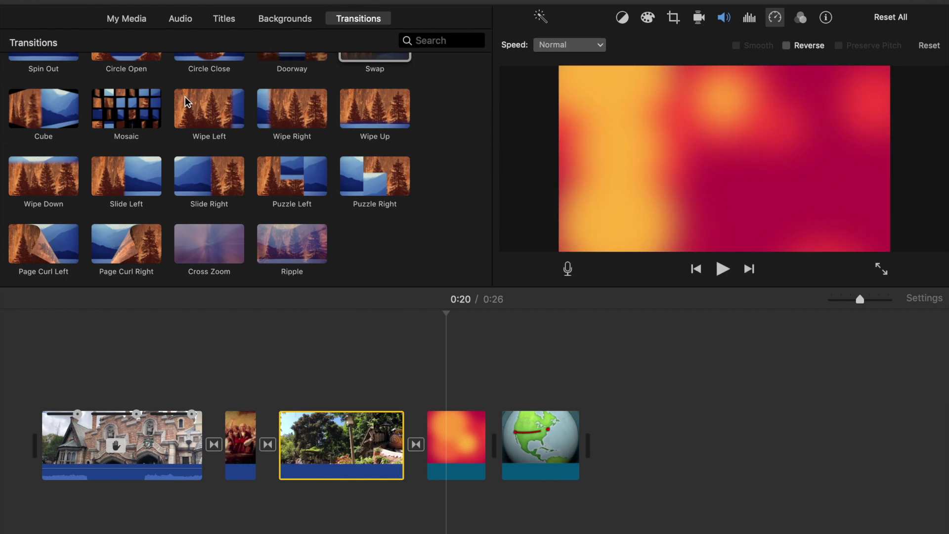
pyautogui.scroll(5, 186, 101)
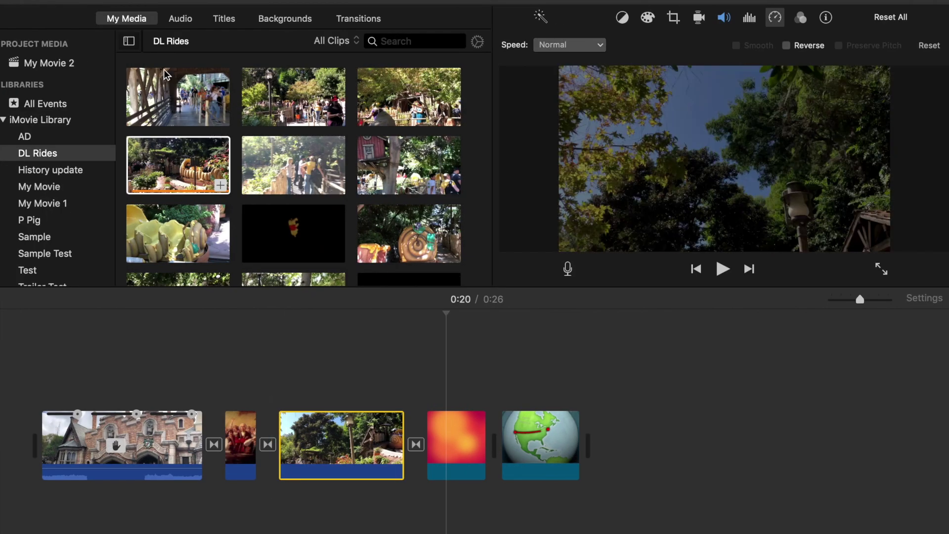
# - Return to the projects overview and save the project under the name Sample Test 1
pyautogui.click(87, 1)
pyautogui.press('BackSpace')
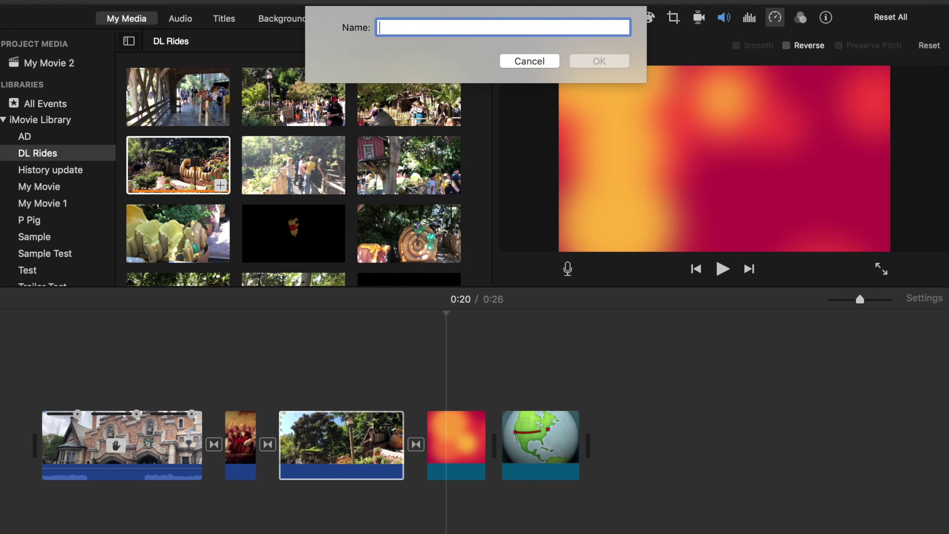
pyautogui.write('Sample Test')
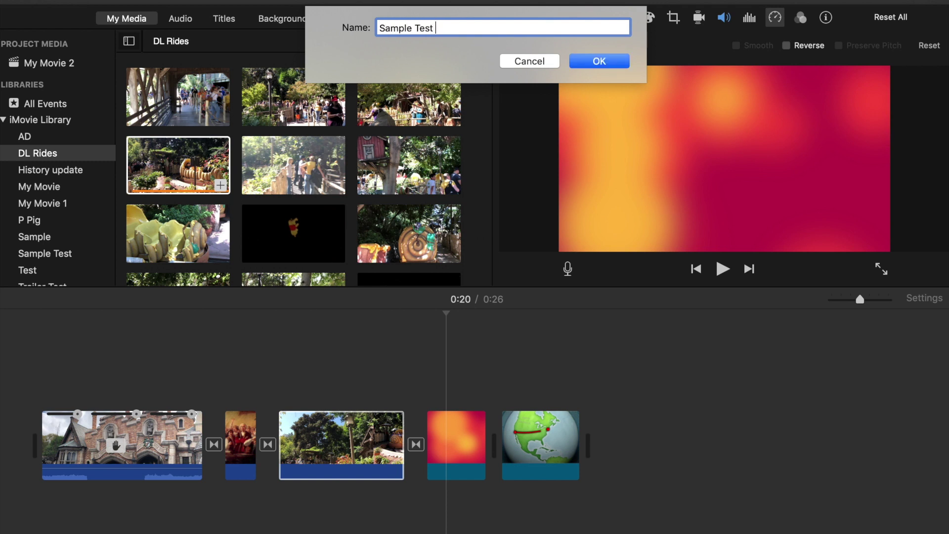
pyautogui.click(599, 61)
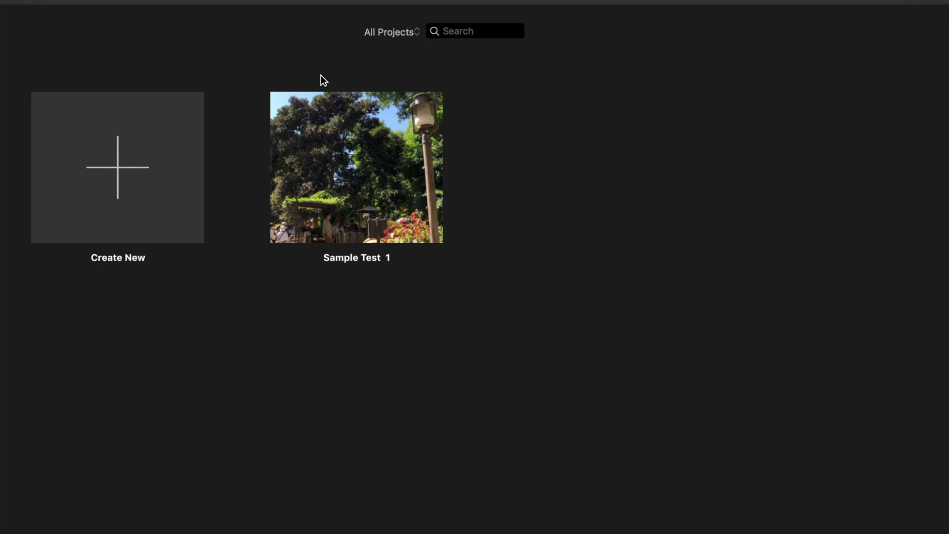
pyautogui.moveTo(386, 223)
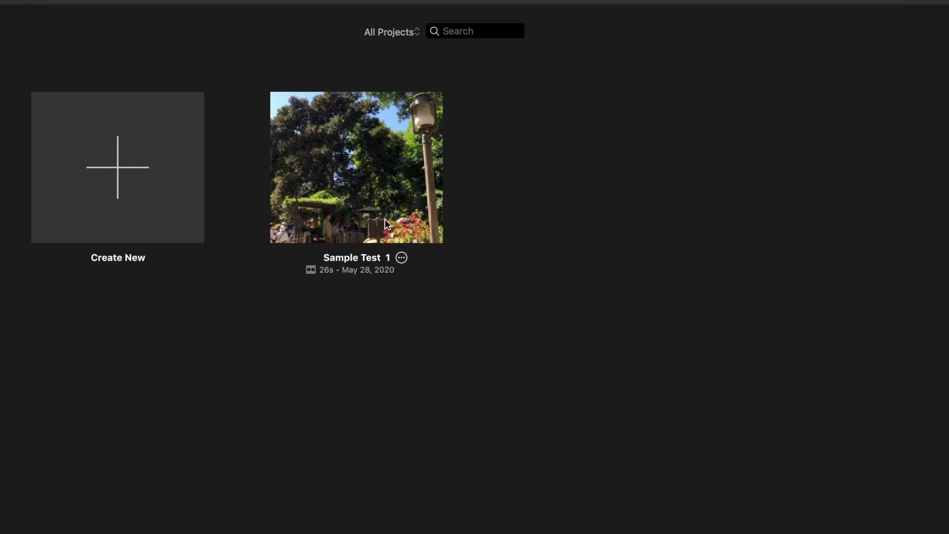
pyautogui.click(362, 258)
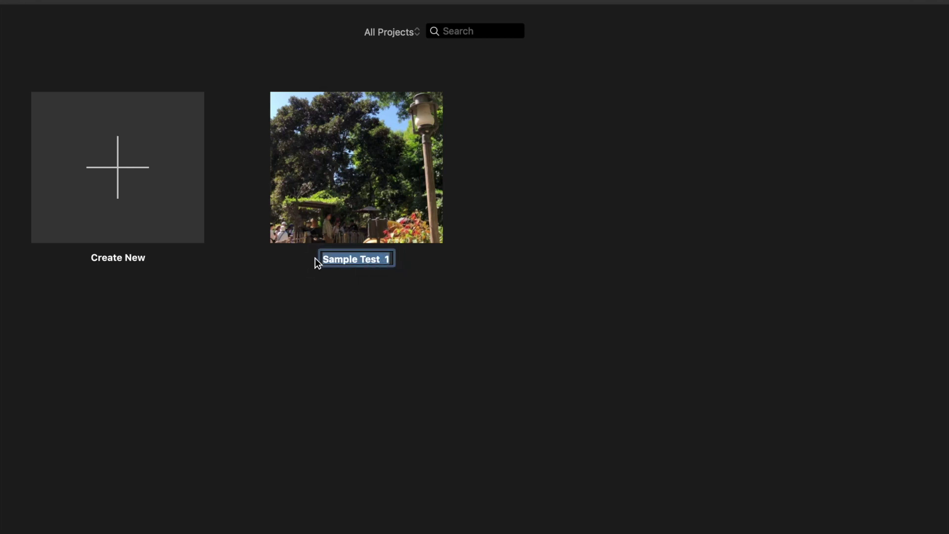
pyautogui.press('Return')
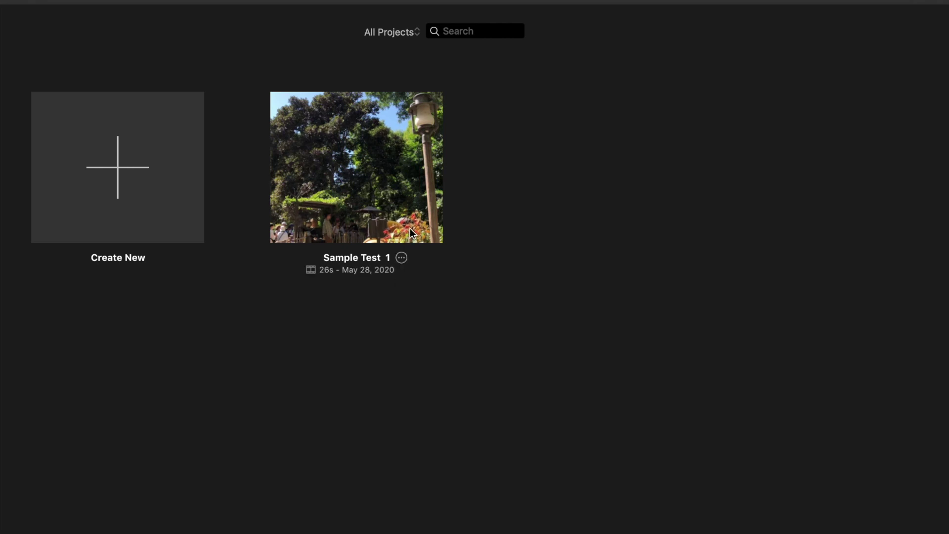
# - Start sharing the Sample Test 1 project as a file
pyautogui.click(401, 258)
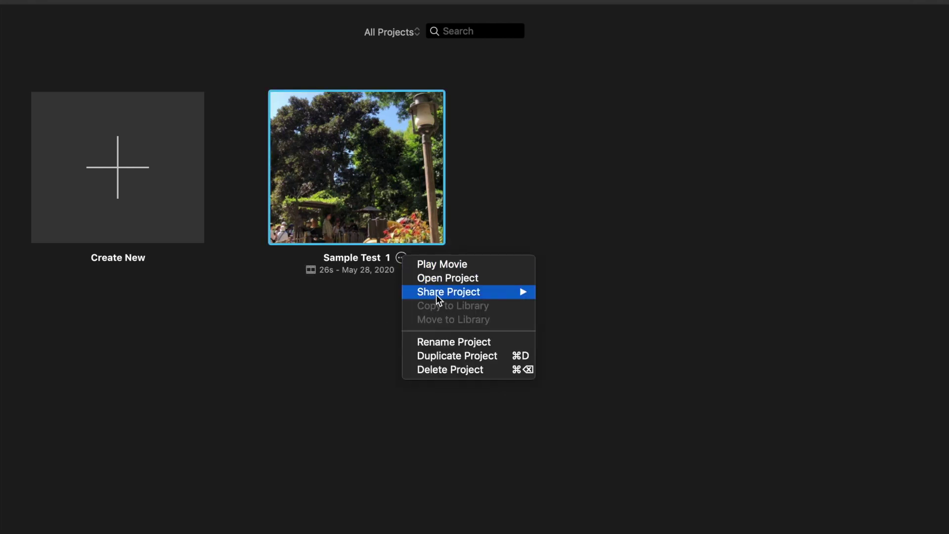
pyautogui.moveTo(436, 295)
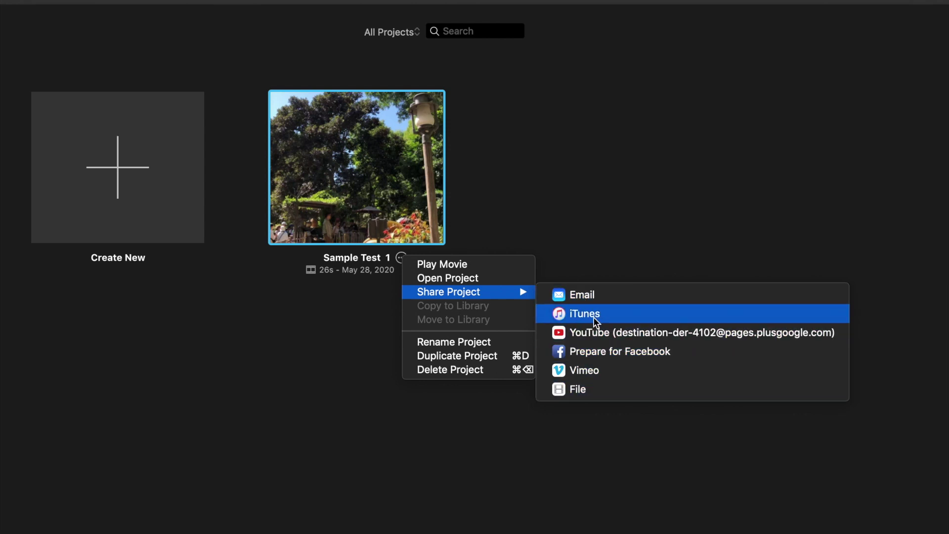
pyautogui.click(579, 389)
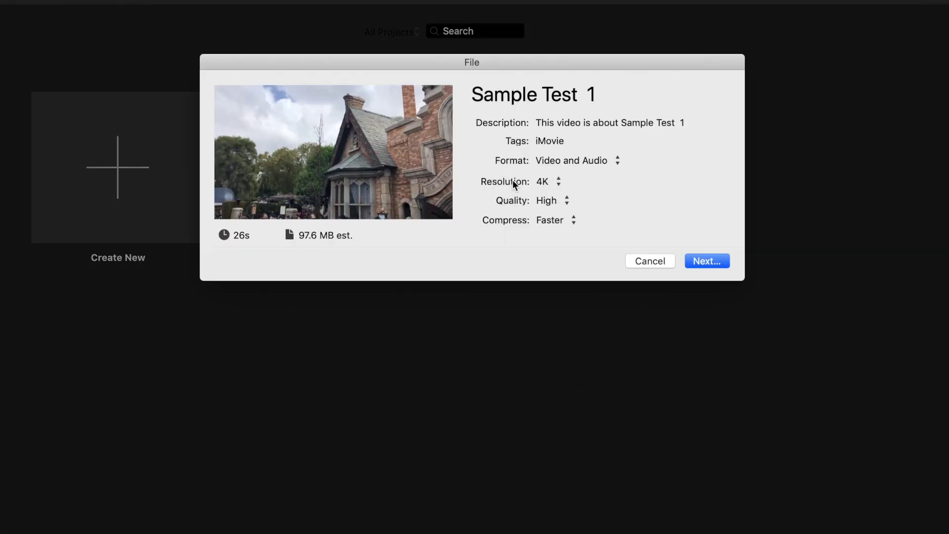
# - Review the resolution, quality and compression choices offered for the file export
pyautogui.click(547, 183)
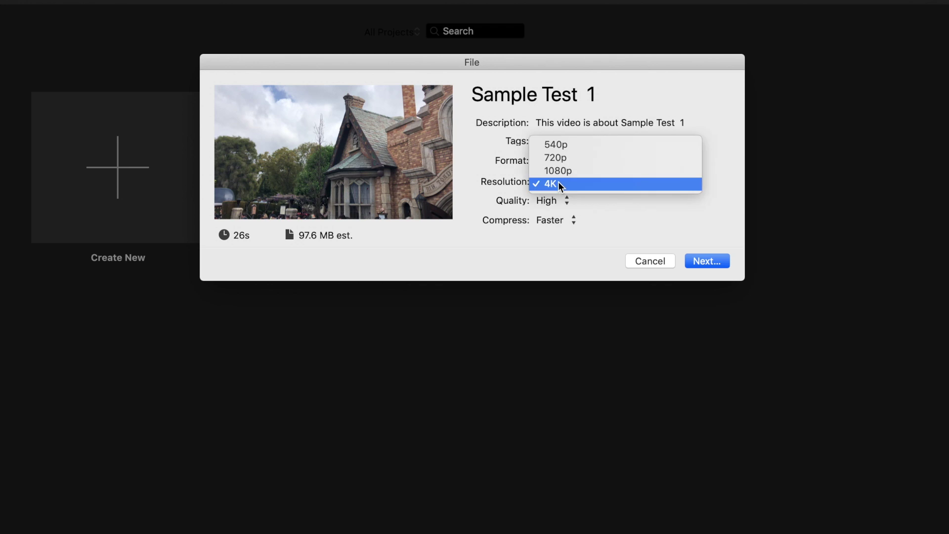
pyautogui.click(560, 184)
pyautogui.click(560, 202)
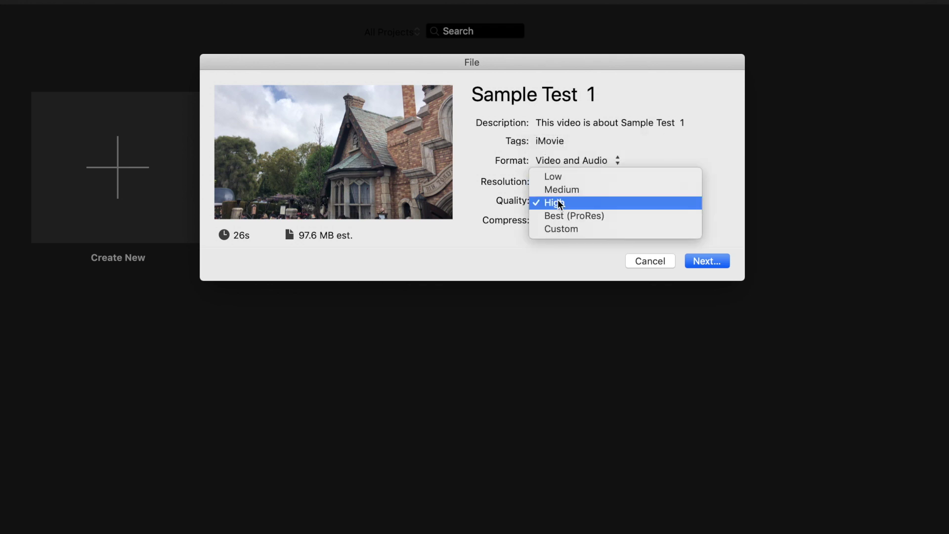
pyautogui.click(560, 203)
pyautogui.click(553, 221)
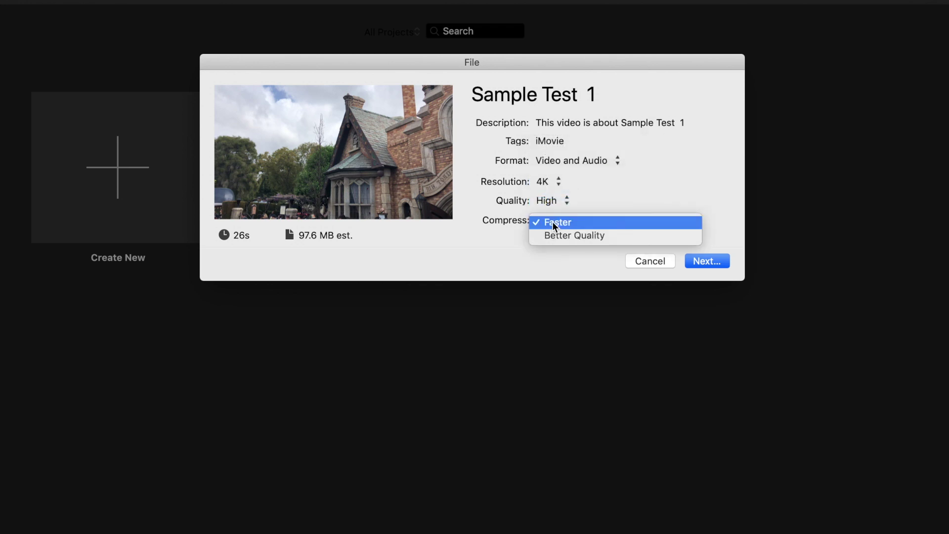
pyautogui.click(515, 219)
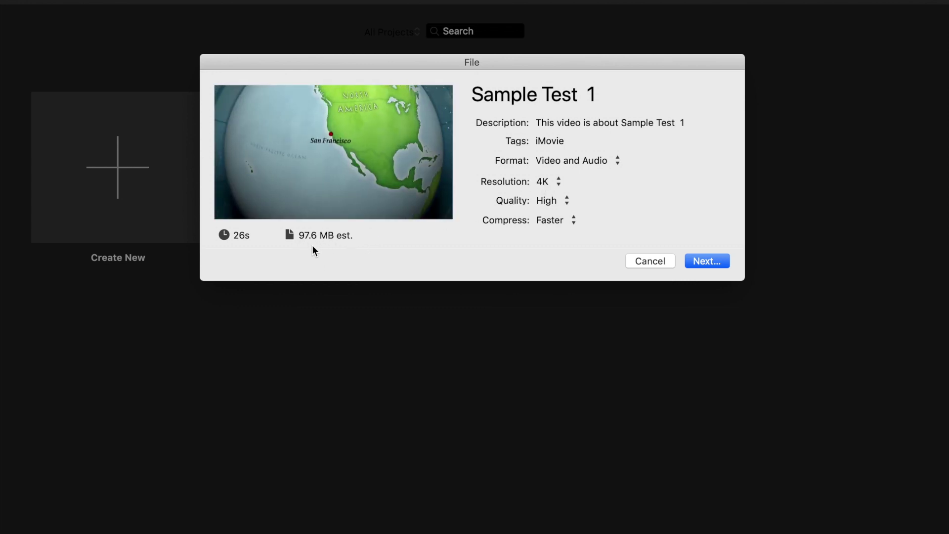
# - Try the export resolution at 1080p, and switch it to 4K with Best (ProRes) quality to compare the estimated file sizes
pyautogui.click(559, 182)
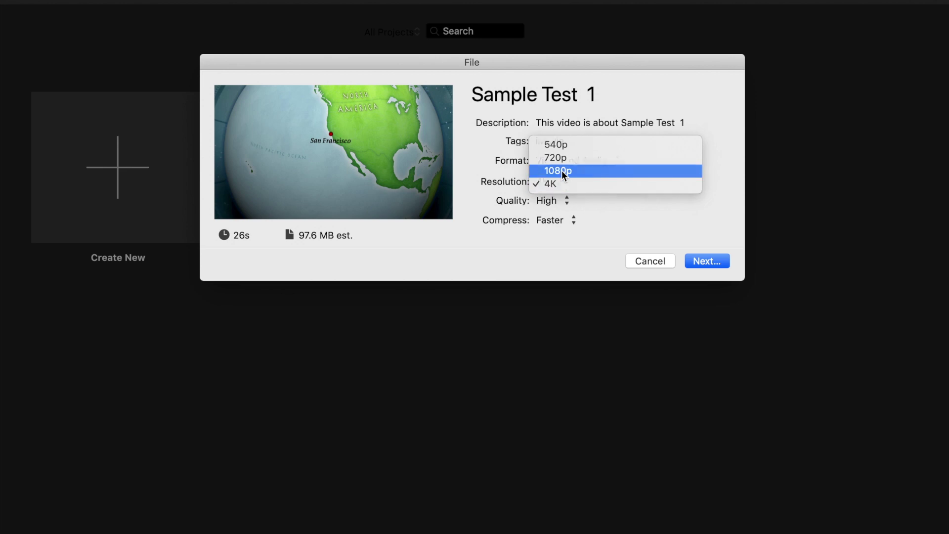
pyautogui.click(561, 171)
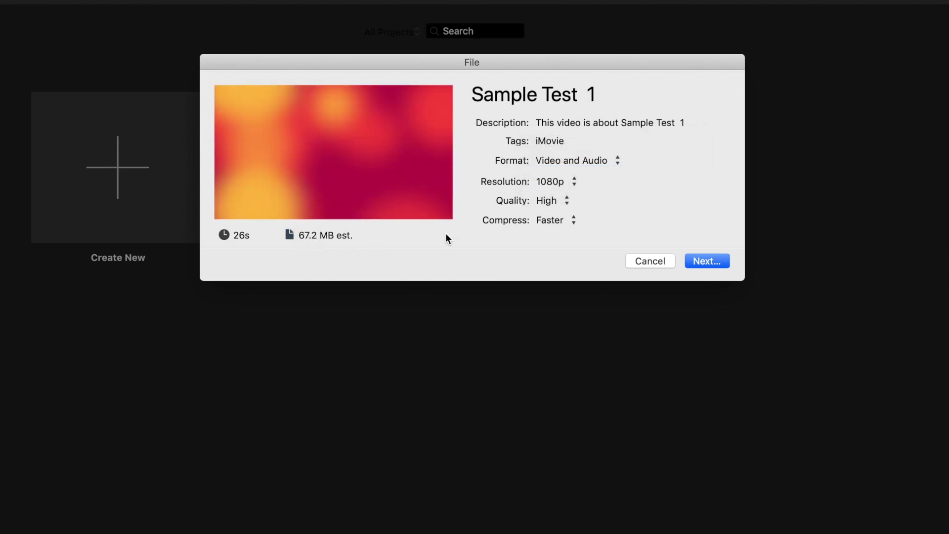
pyautogui.click(562, 186)
pyautogui.click(560, 198)
pyautogui.click(562, 203)
pyautogui.click(559, 215)
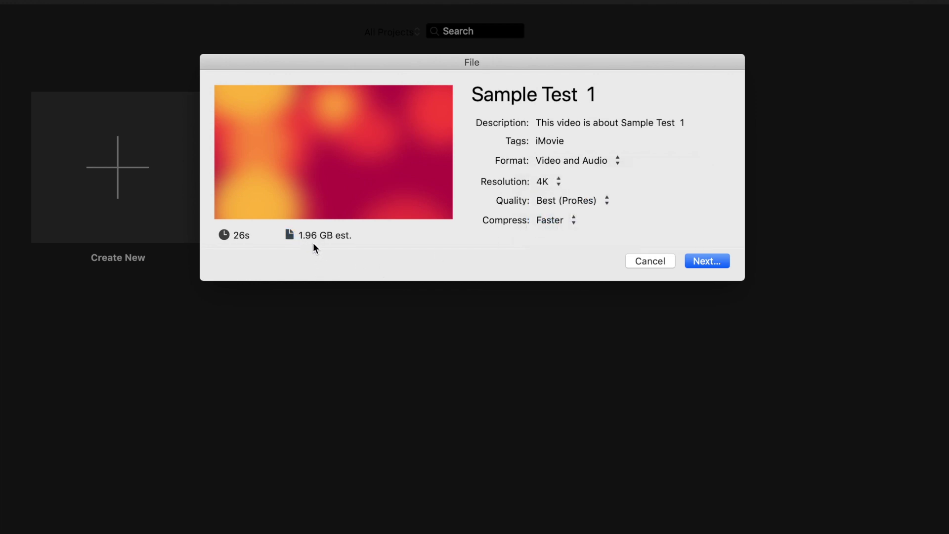
# - Check the compression choices, keep Faster, and cancel the file export
pyautogui.click(552, 226)
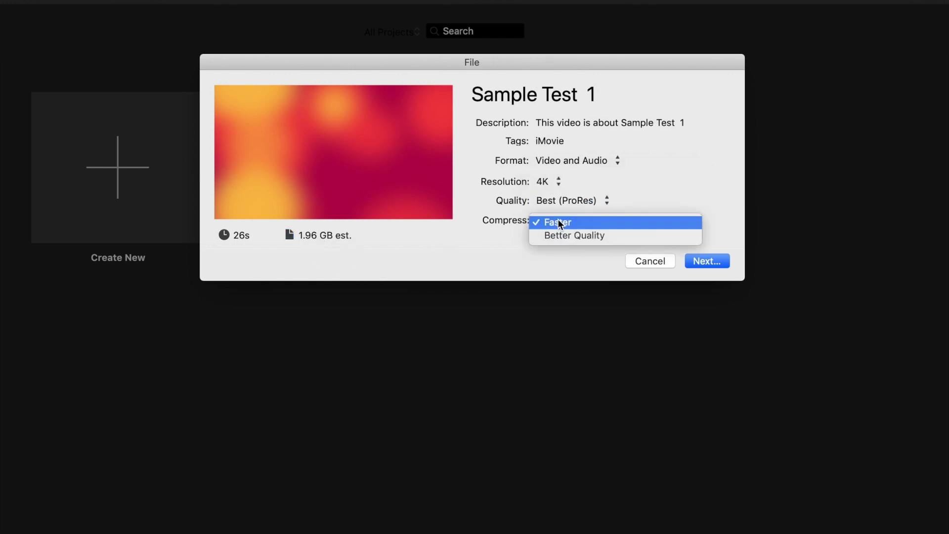
pyautogui.click(555, 220)
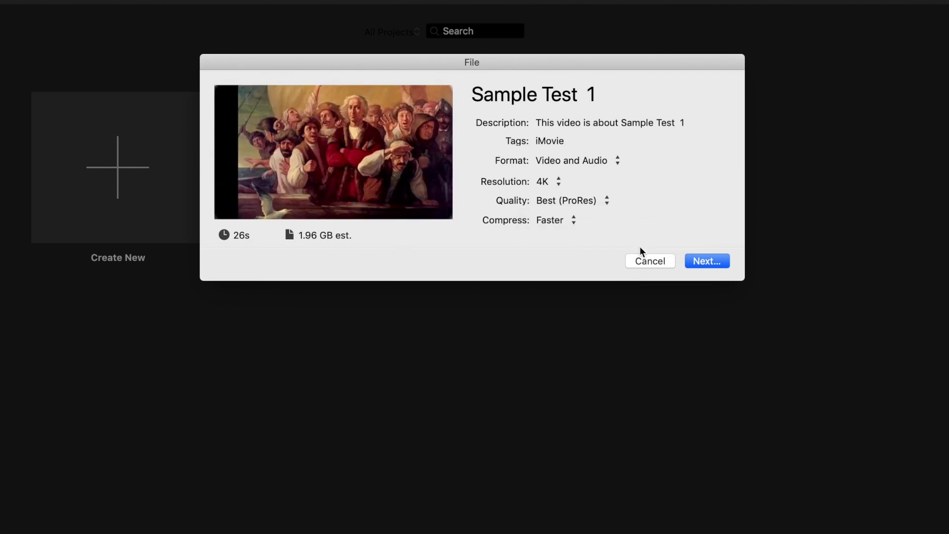
pyautogui.click(656, 263)
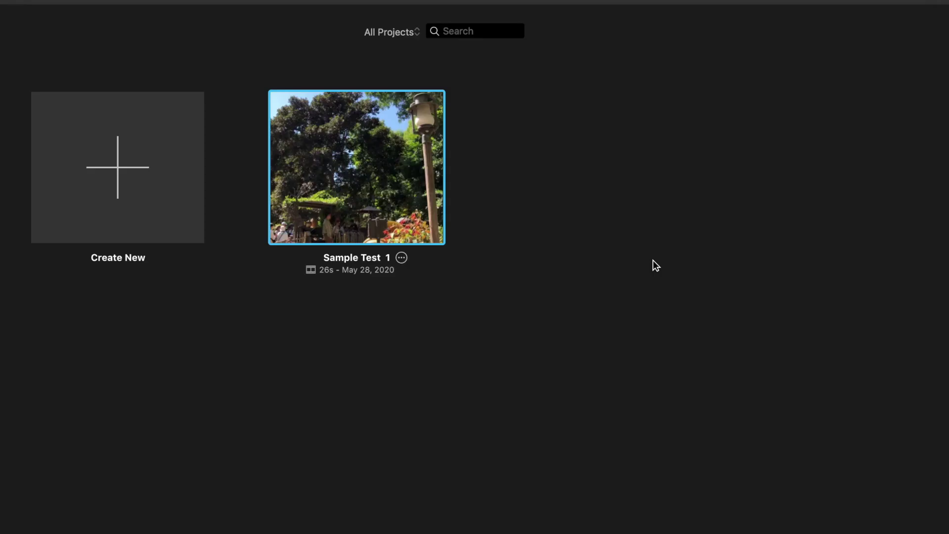
pyautogui.click(401, 259)
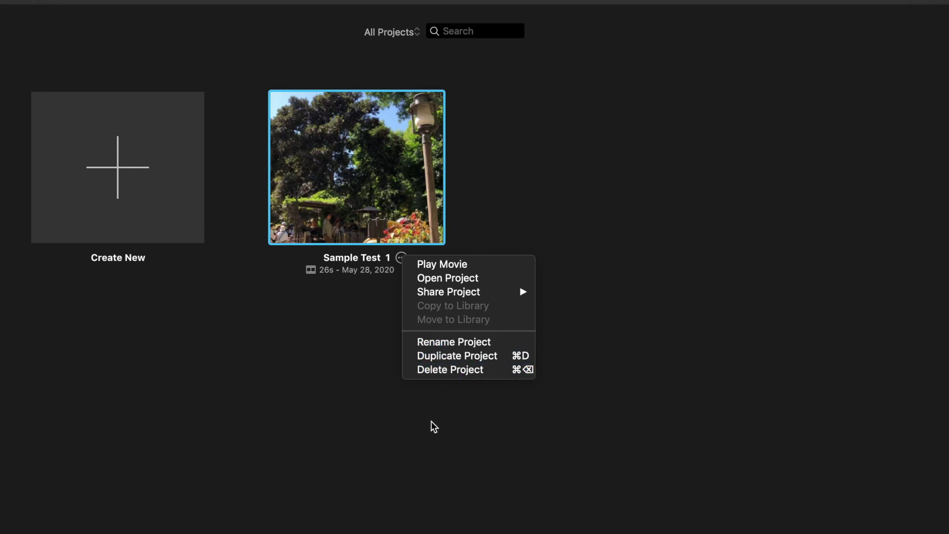
pyautogui.click(618, 301)
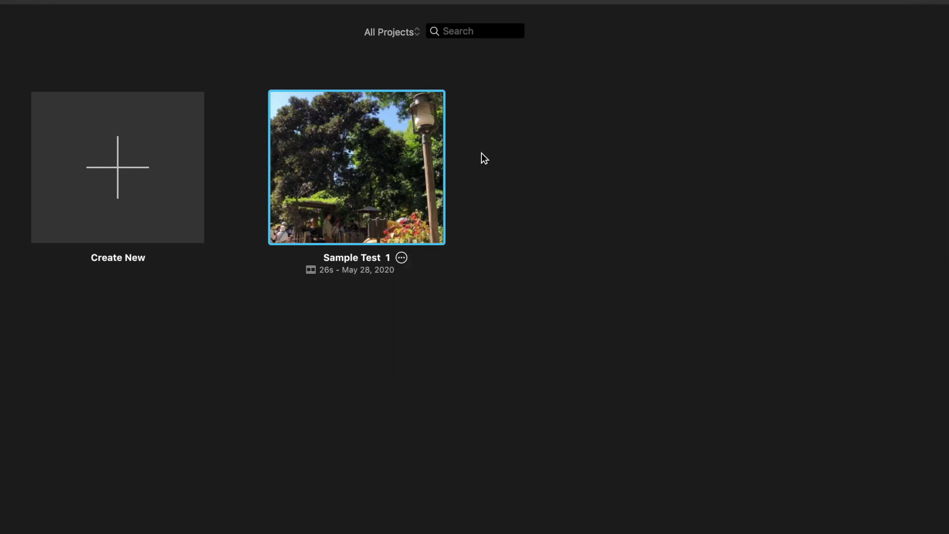